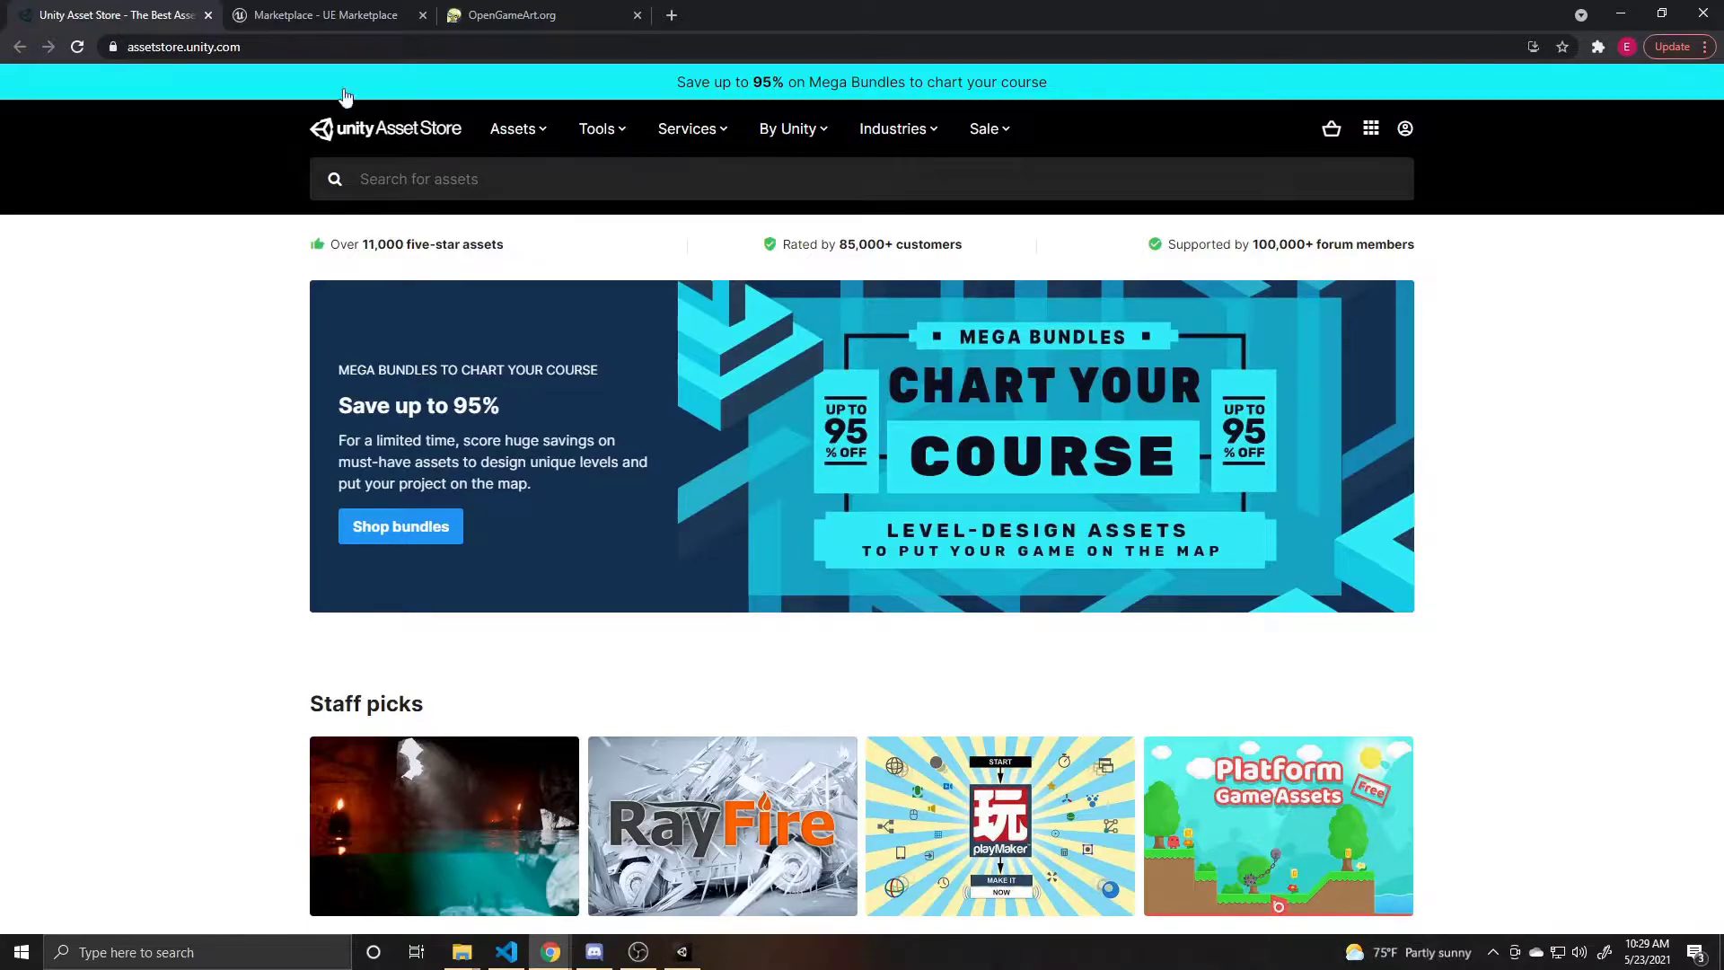
Switch to the 'Marketplace - UE Marketplace' tab to view the Unreal Engine storefront
left_click(287, 9)
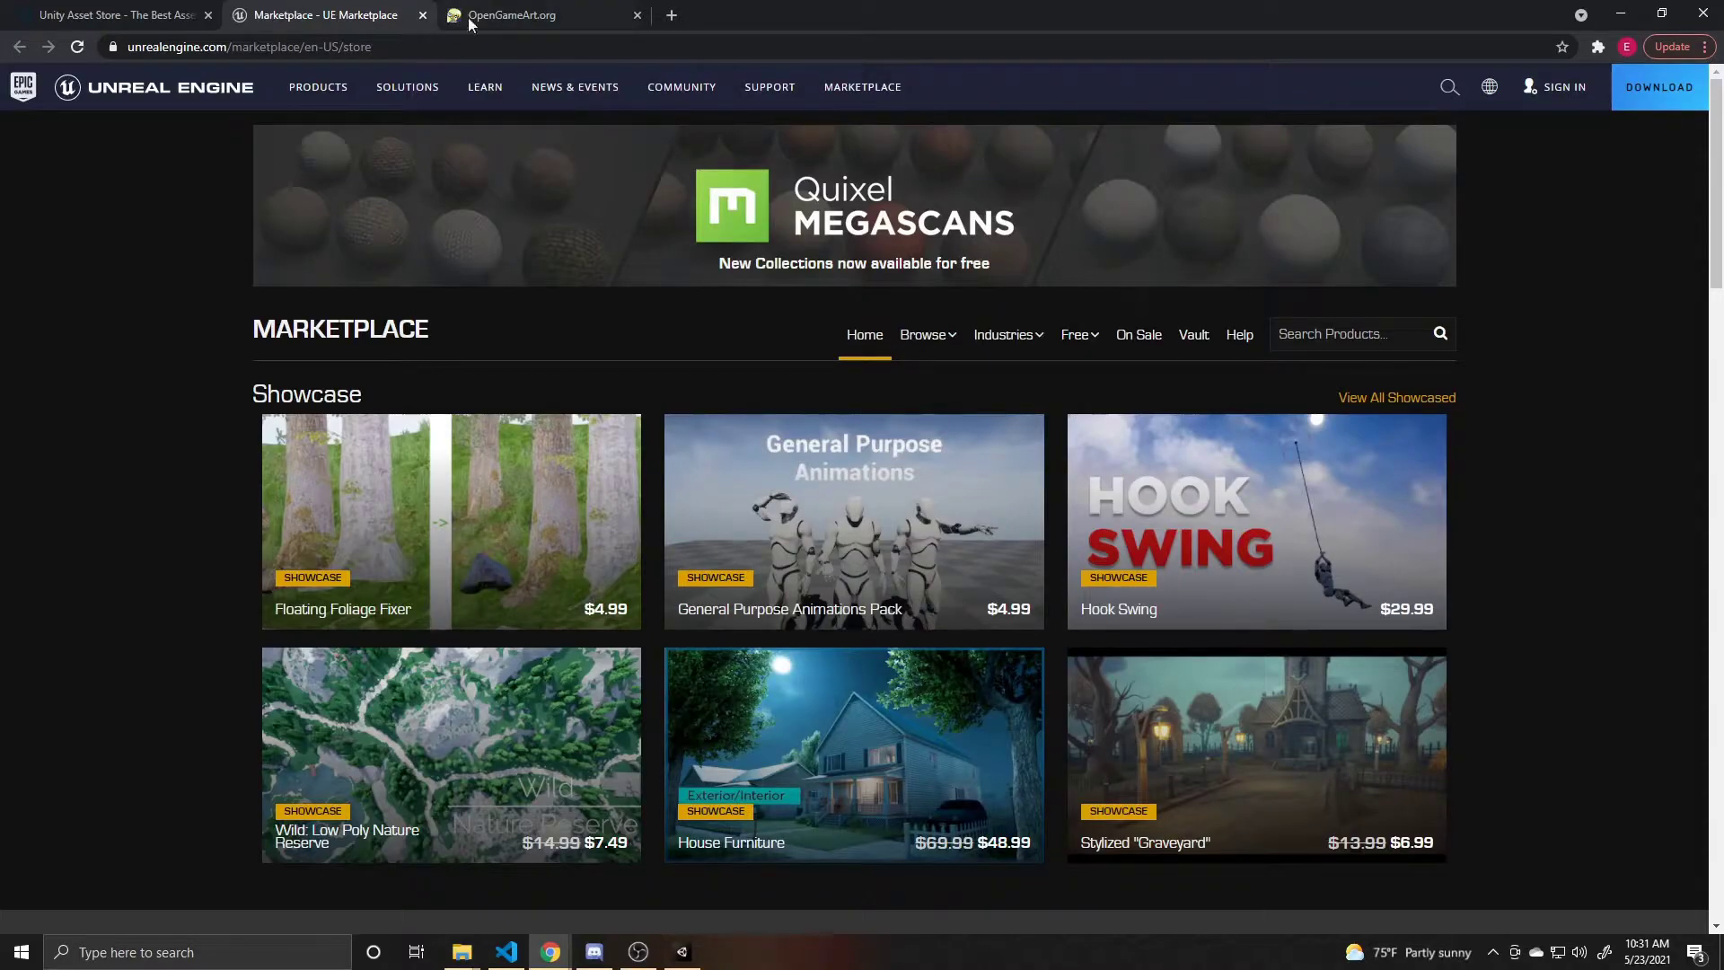
Switch to the OpenGameArt.org tab to view its home page
left_click(513, 14)
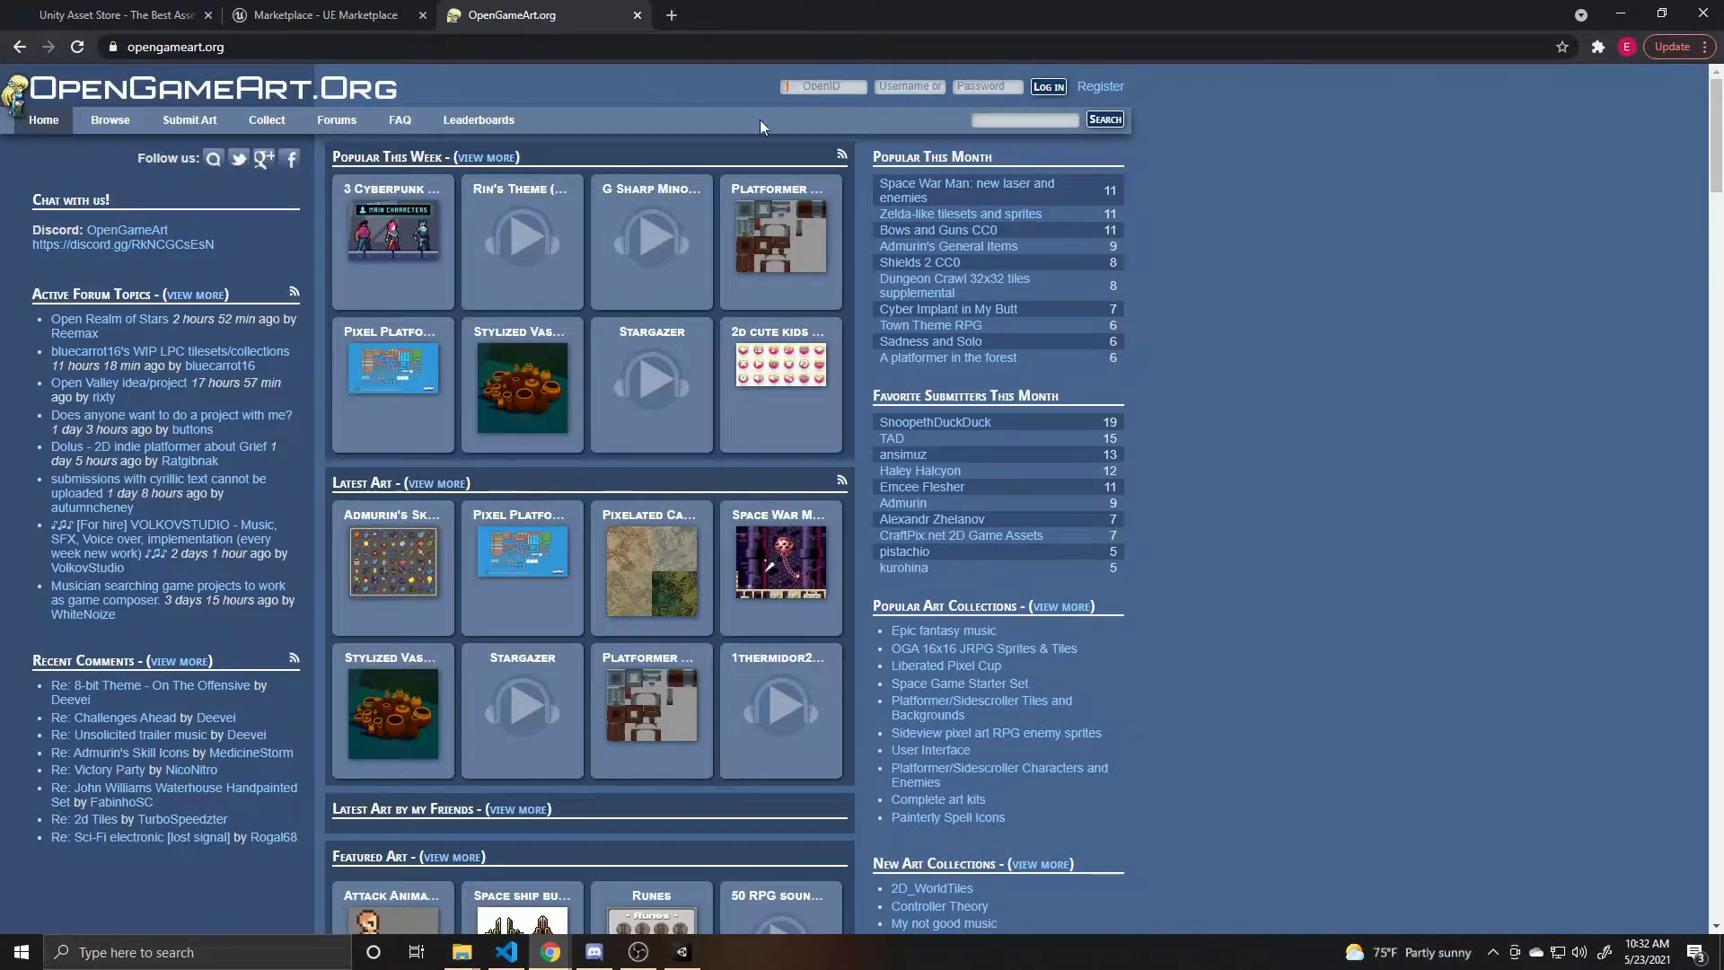
Search OpenGameArt for 'kenney nature pack' and open the Nature Kit page with its 10.5 Mb zip
left_click(1030, 119)
type("kenney nature pack")
key("Return")
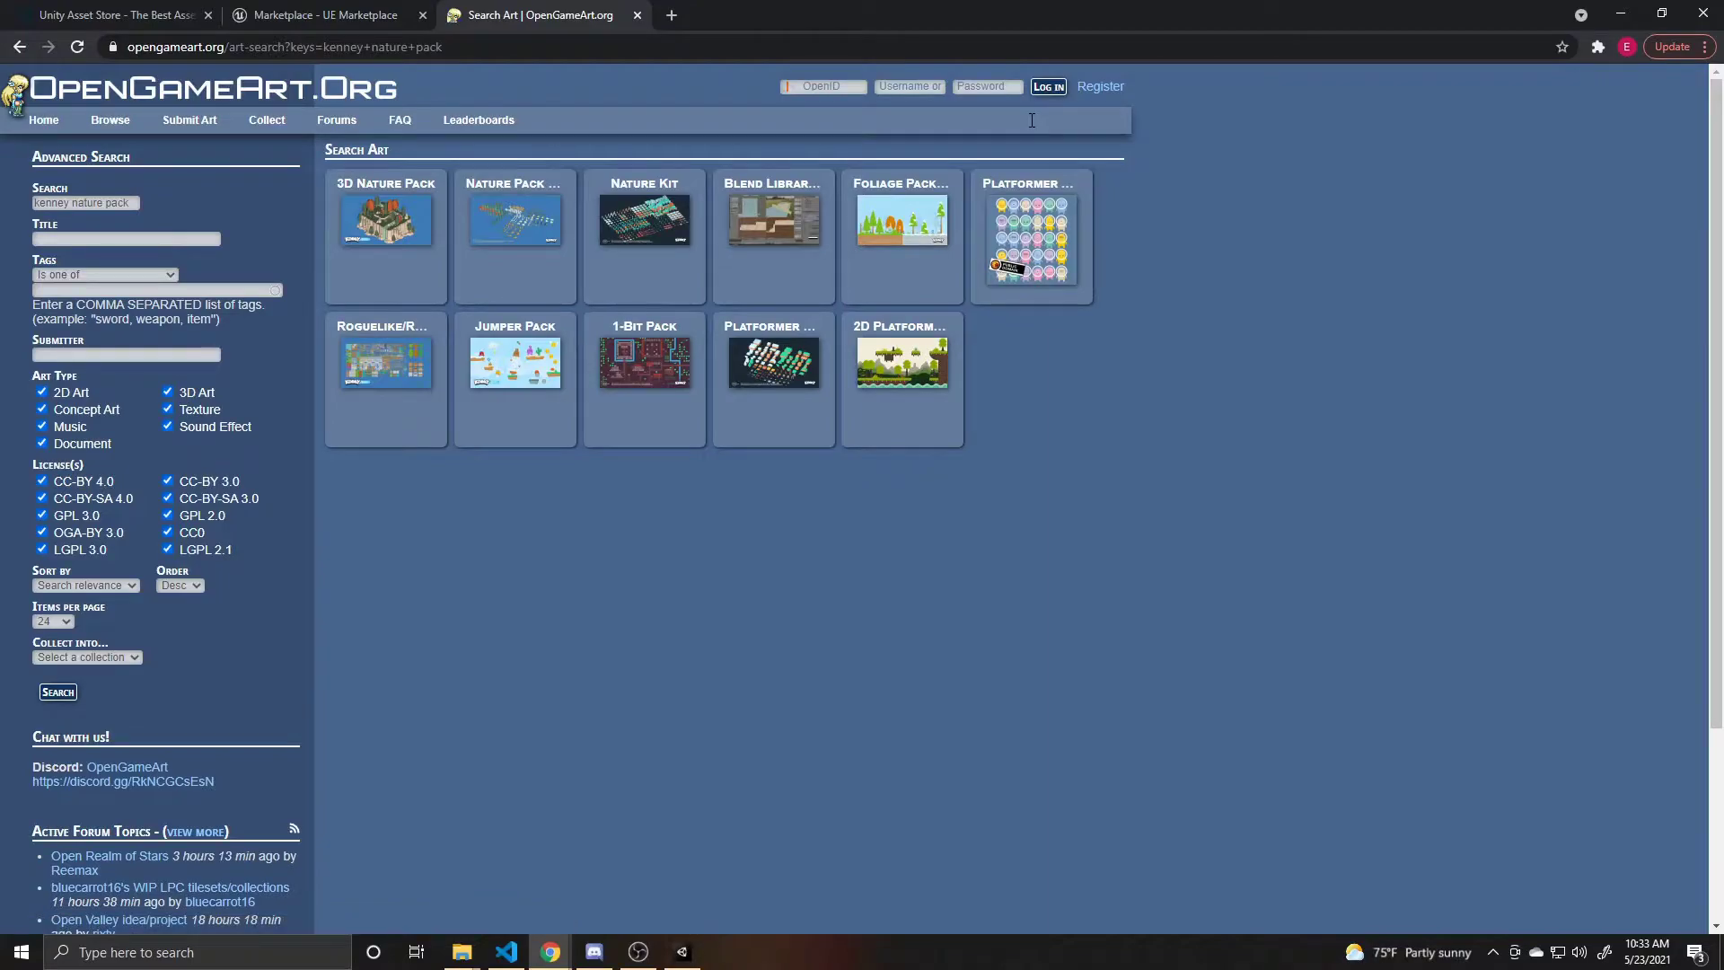
left_click(642, 231)
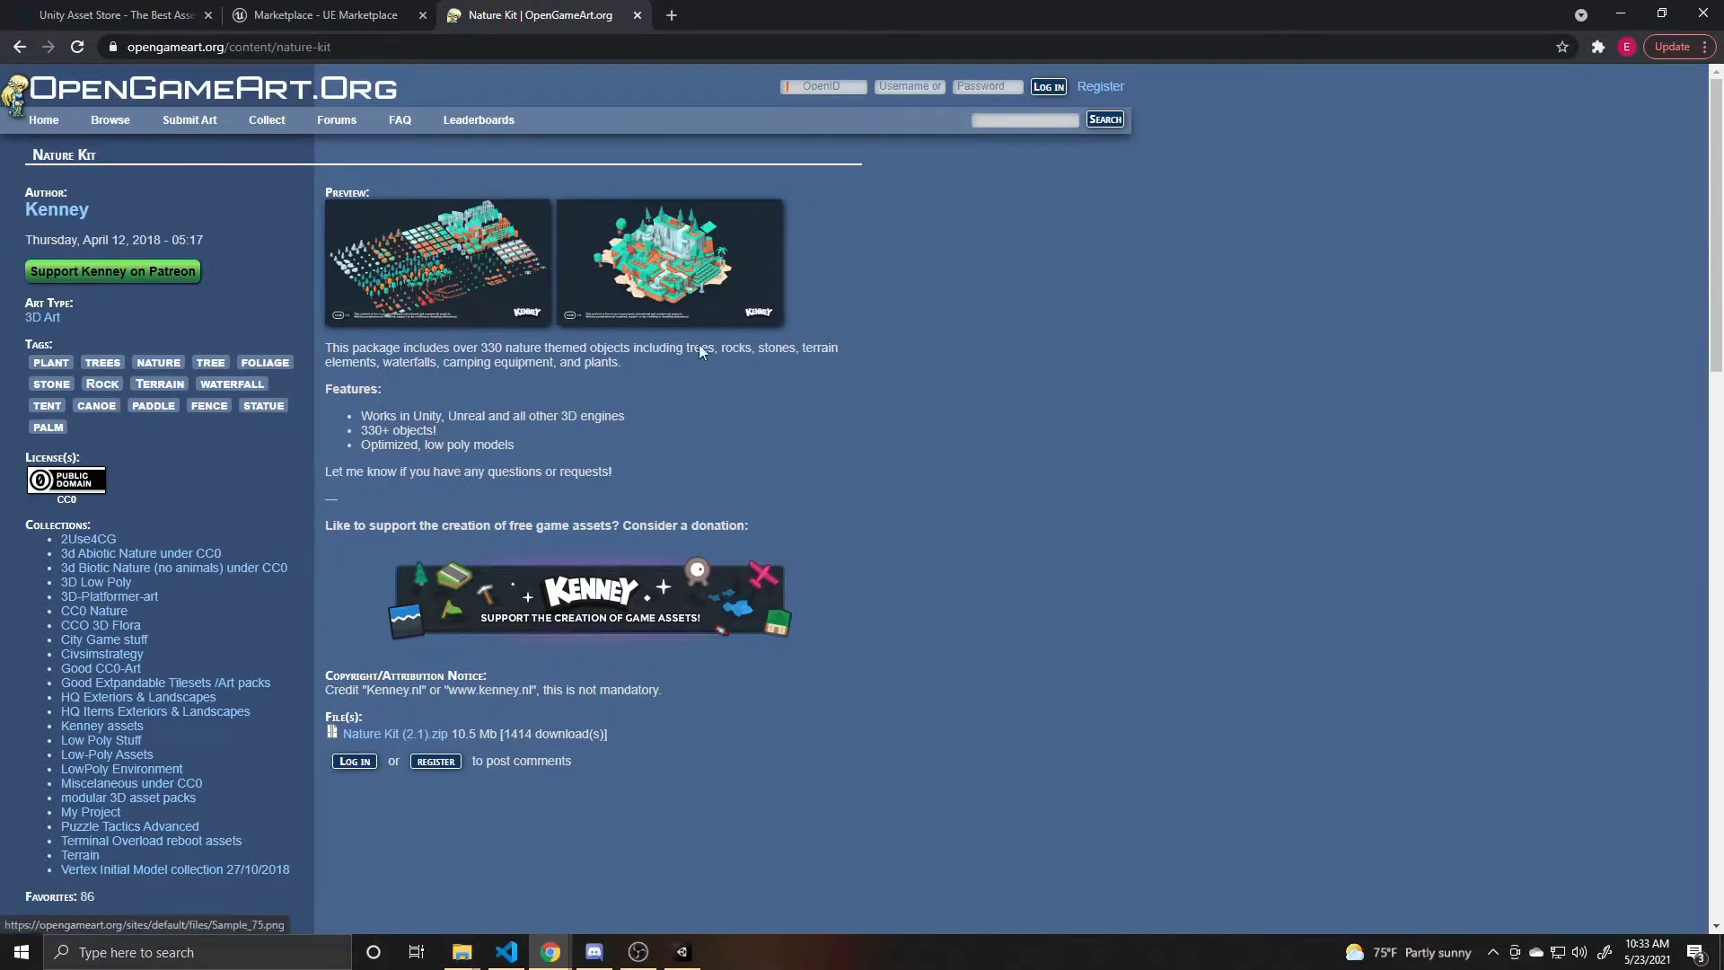
left_click(378, 742)
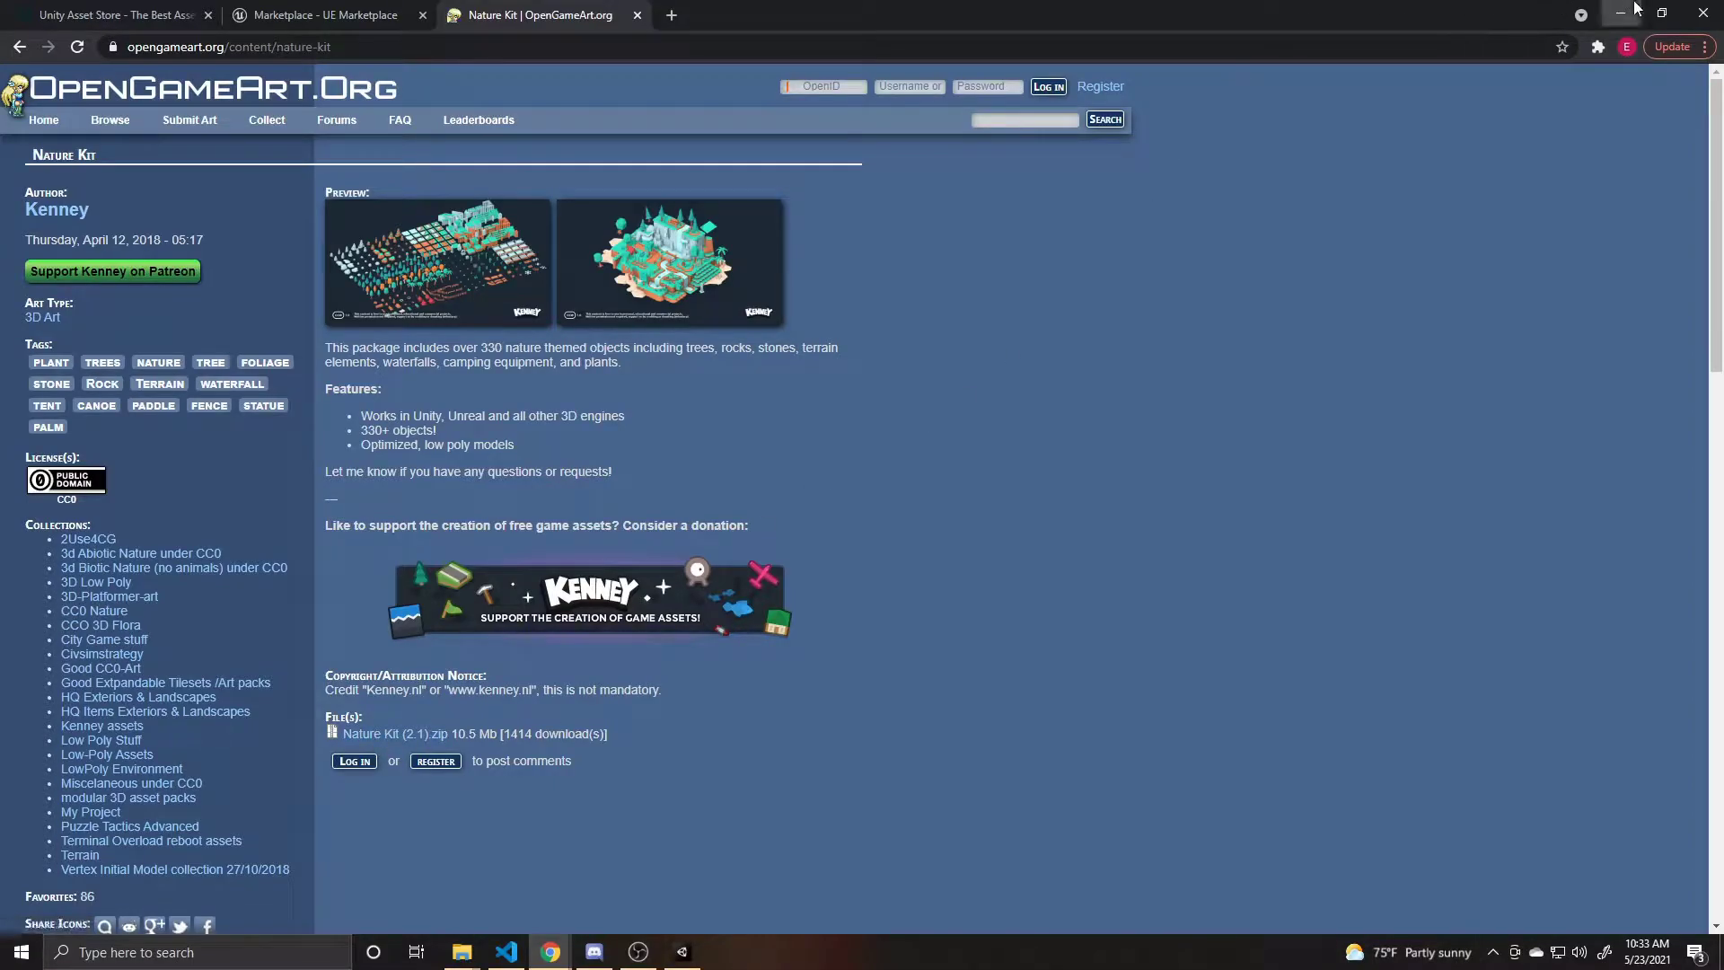
Back in Unity, create a folder named 'Models' under Assets and open it
left_click(1620, 14)
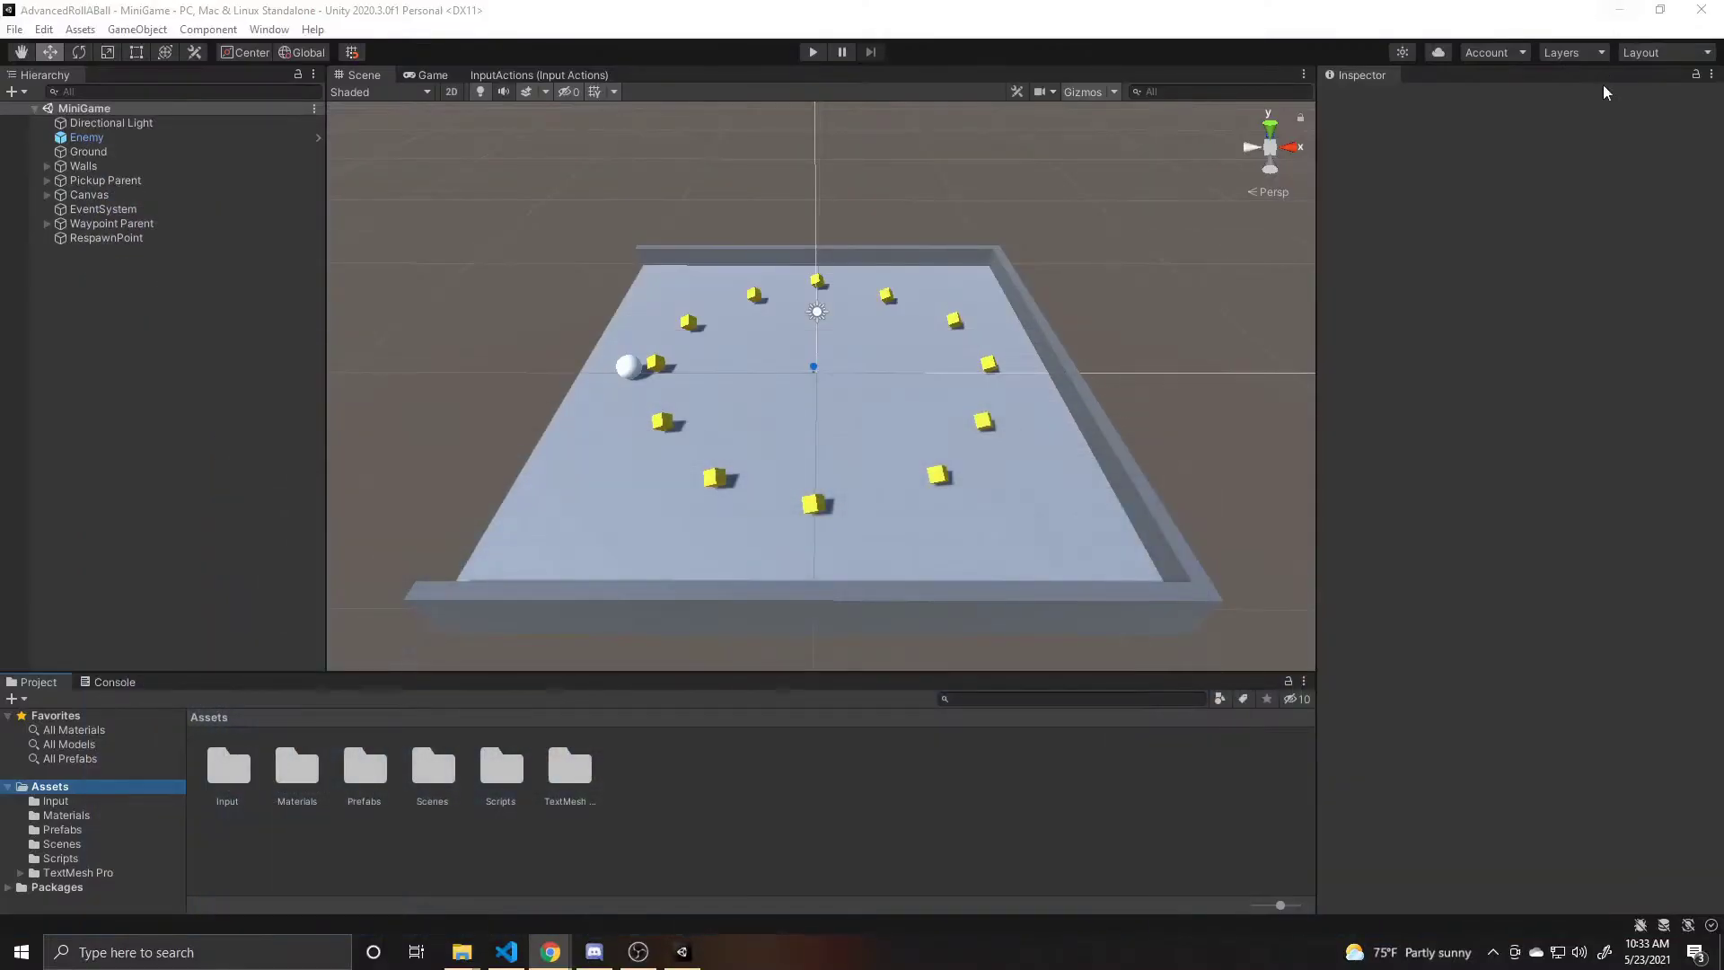
right_click(684, 781)
mouse_move(738, 304)
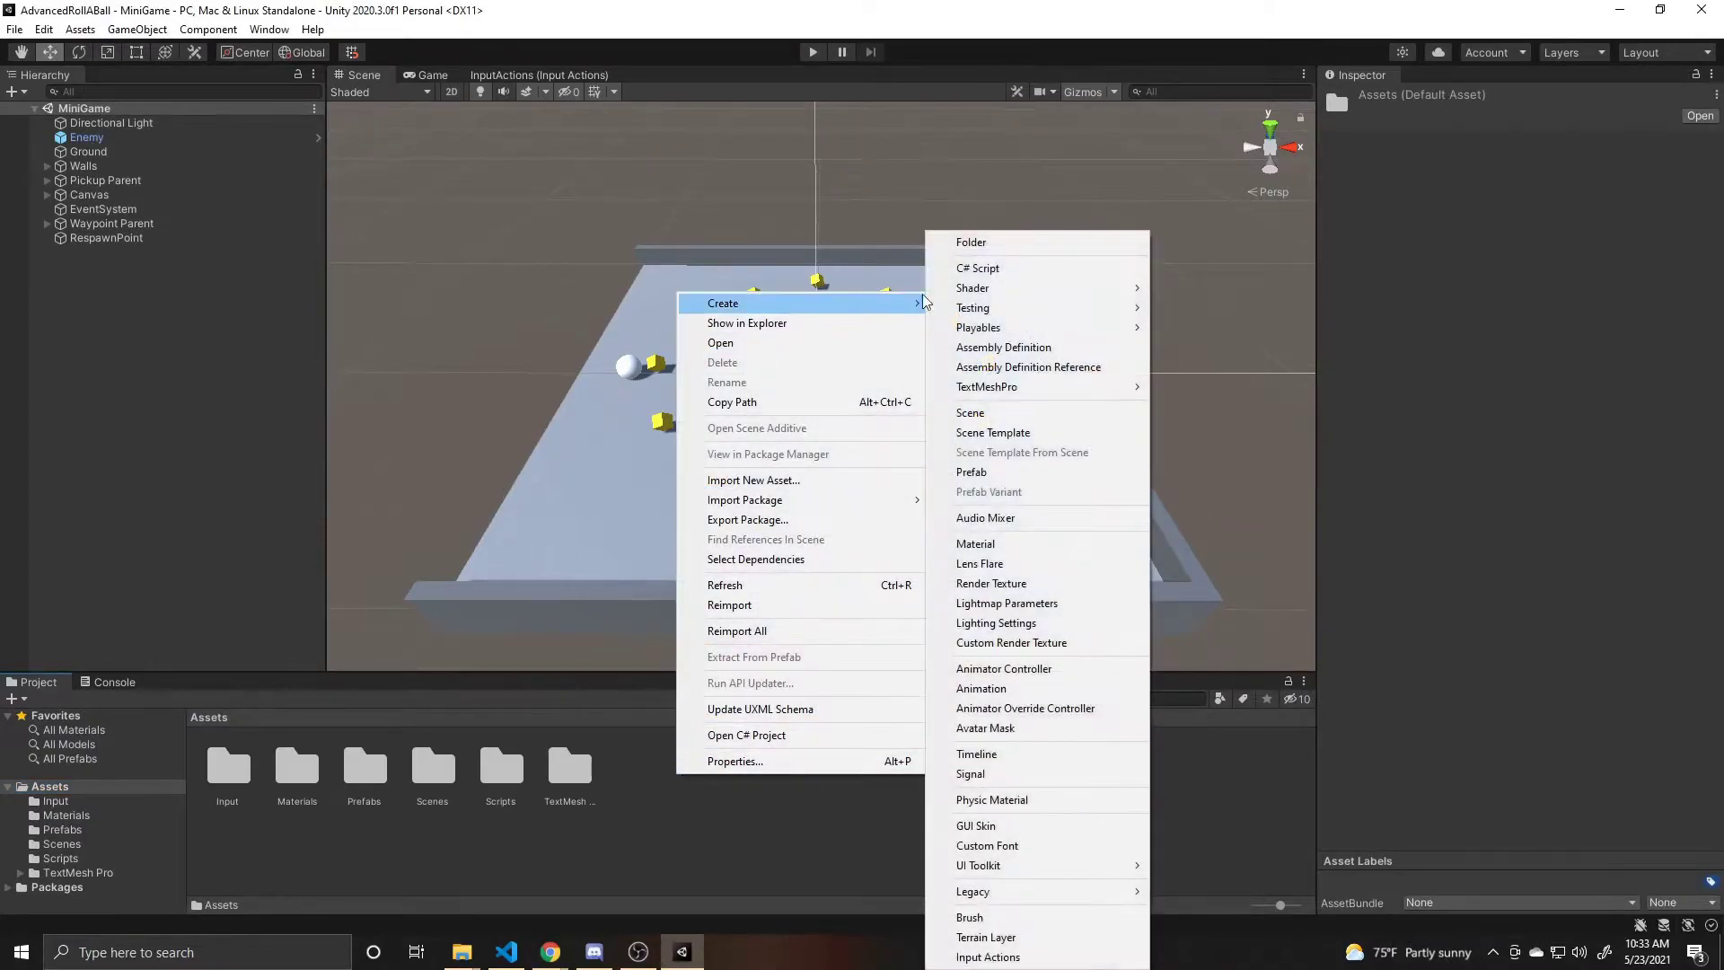
mouse_move(981, 292)
left_click(999, 244)
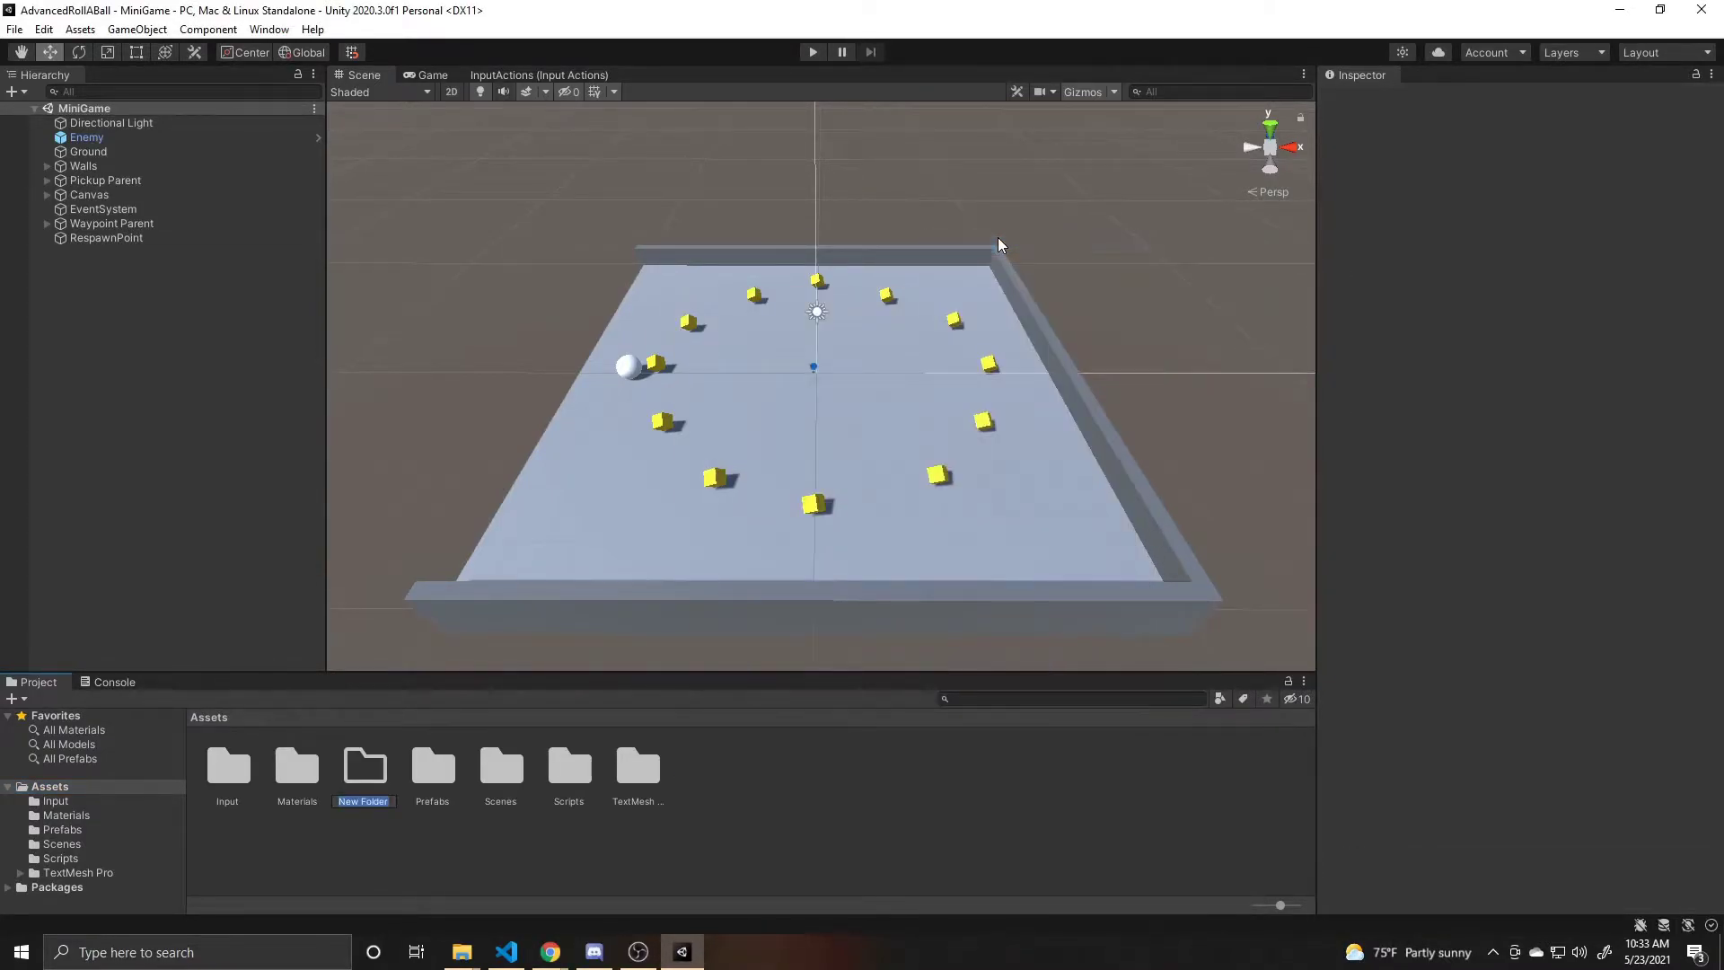
type("Models")
key("Return")
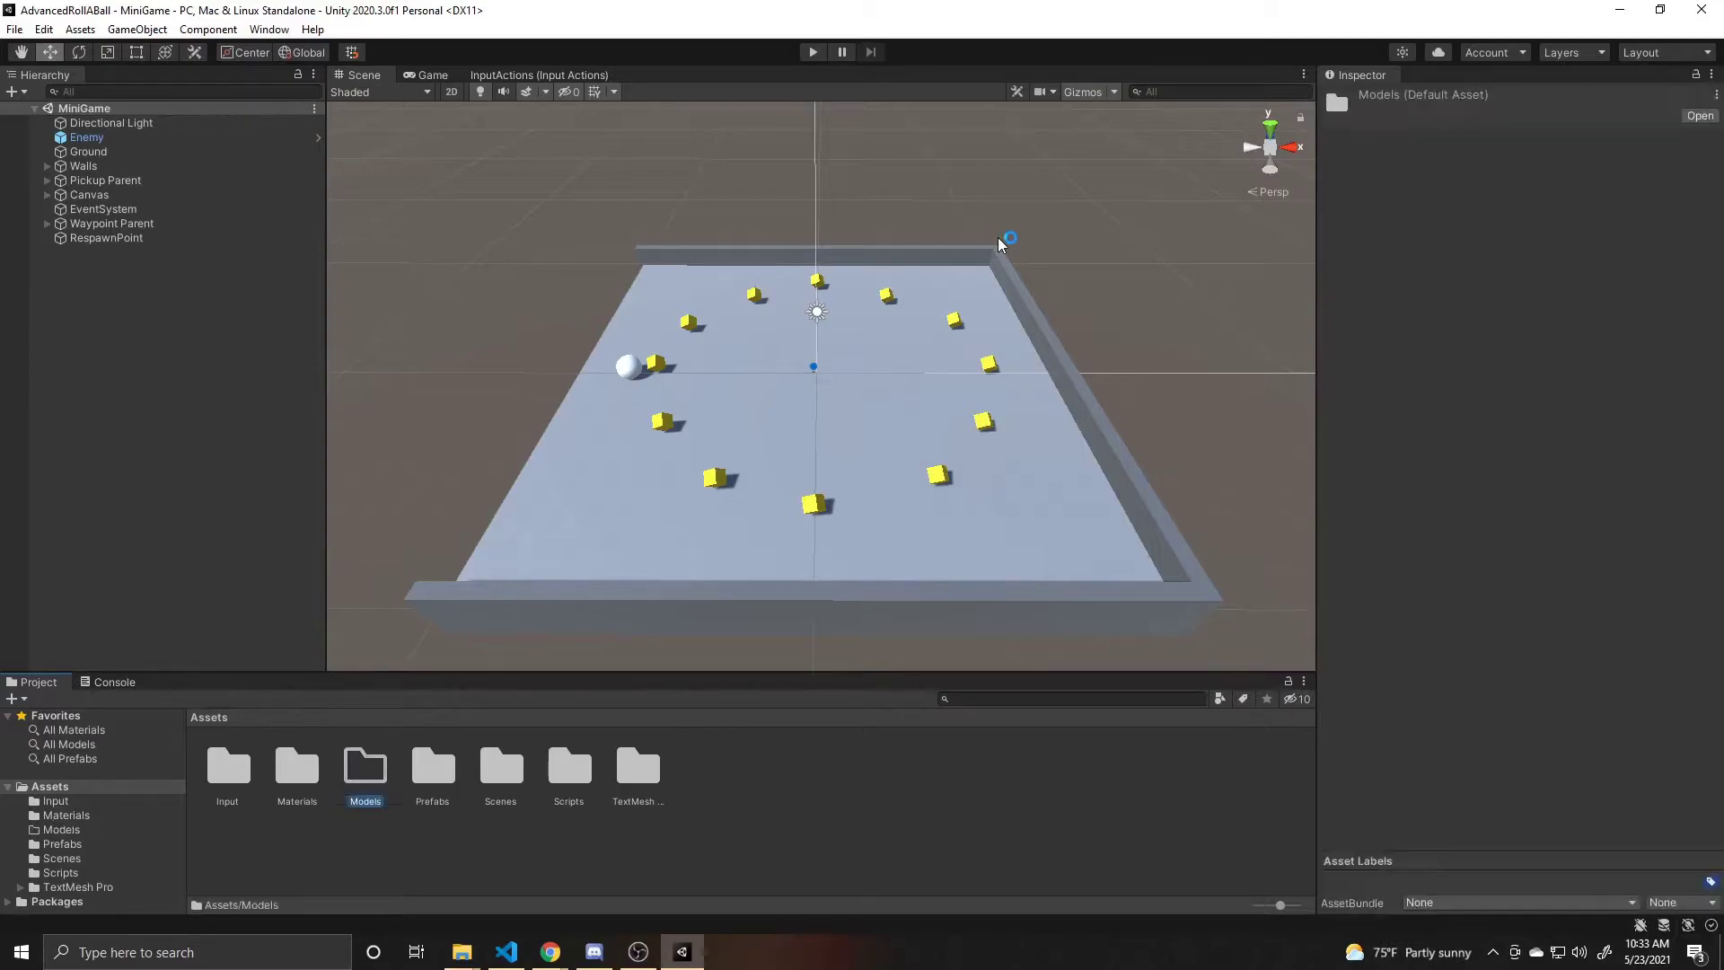
double_click(367, 763)
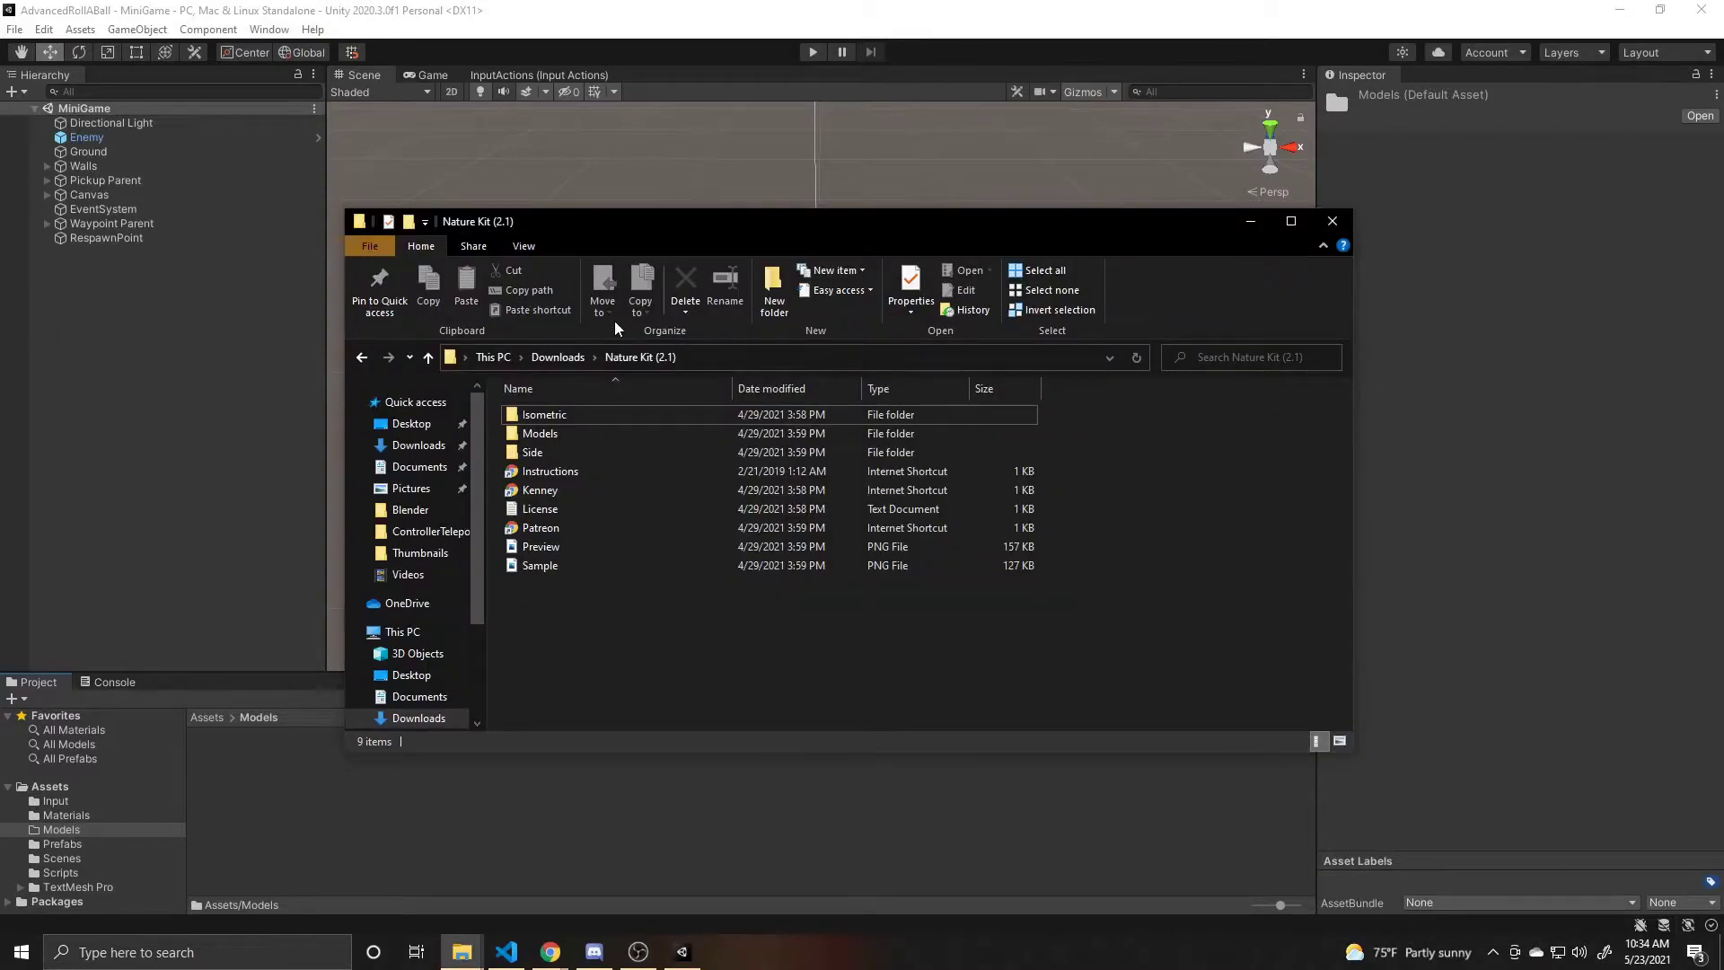
Open the Nature Kit's Models > FBX format folder and begin selecting from the bed model
double_click(595, 433)
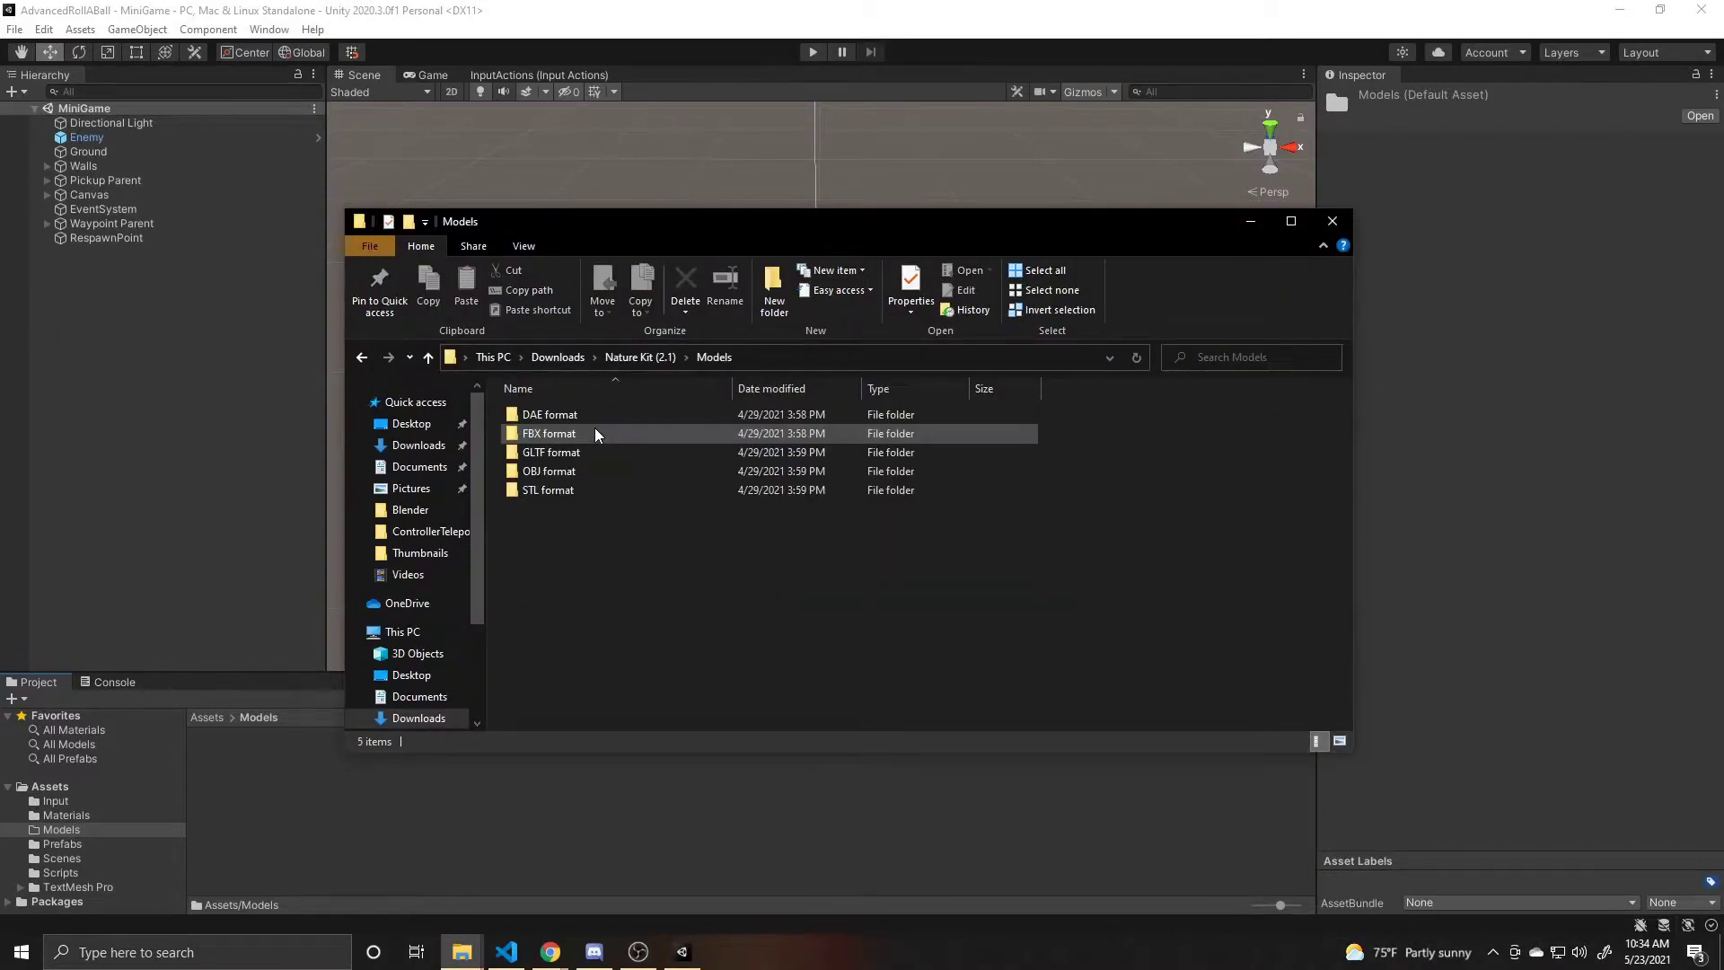
double_click(595, 433)
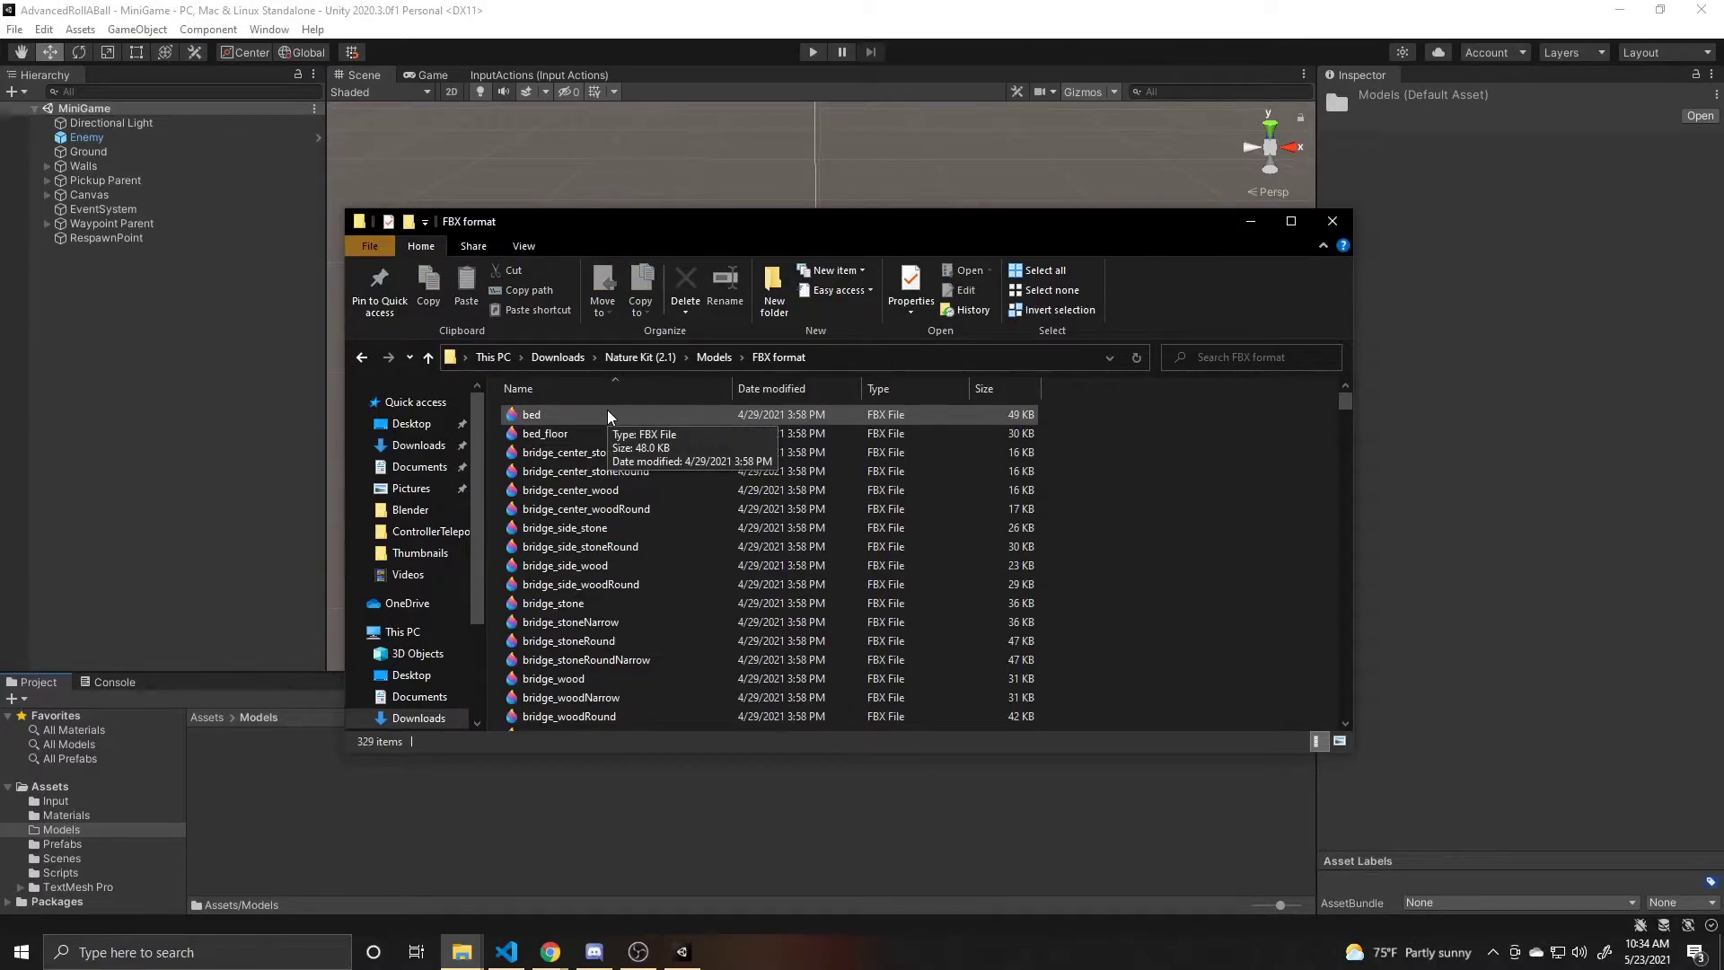
left_click(608, 416)
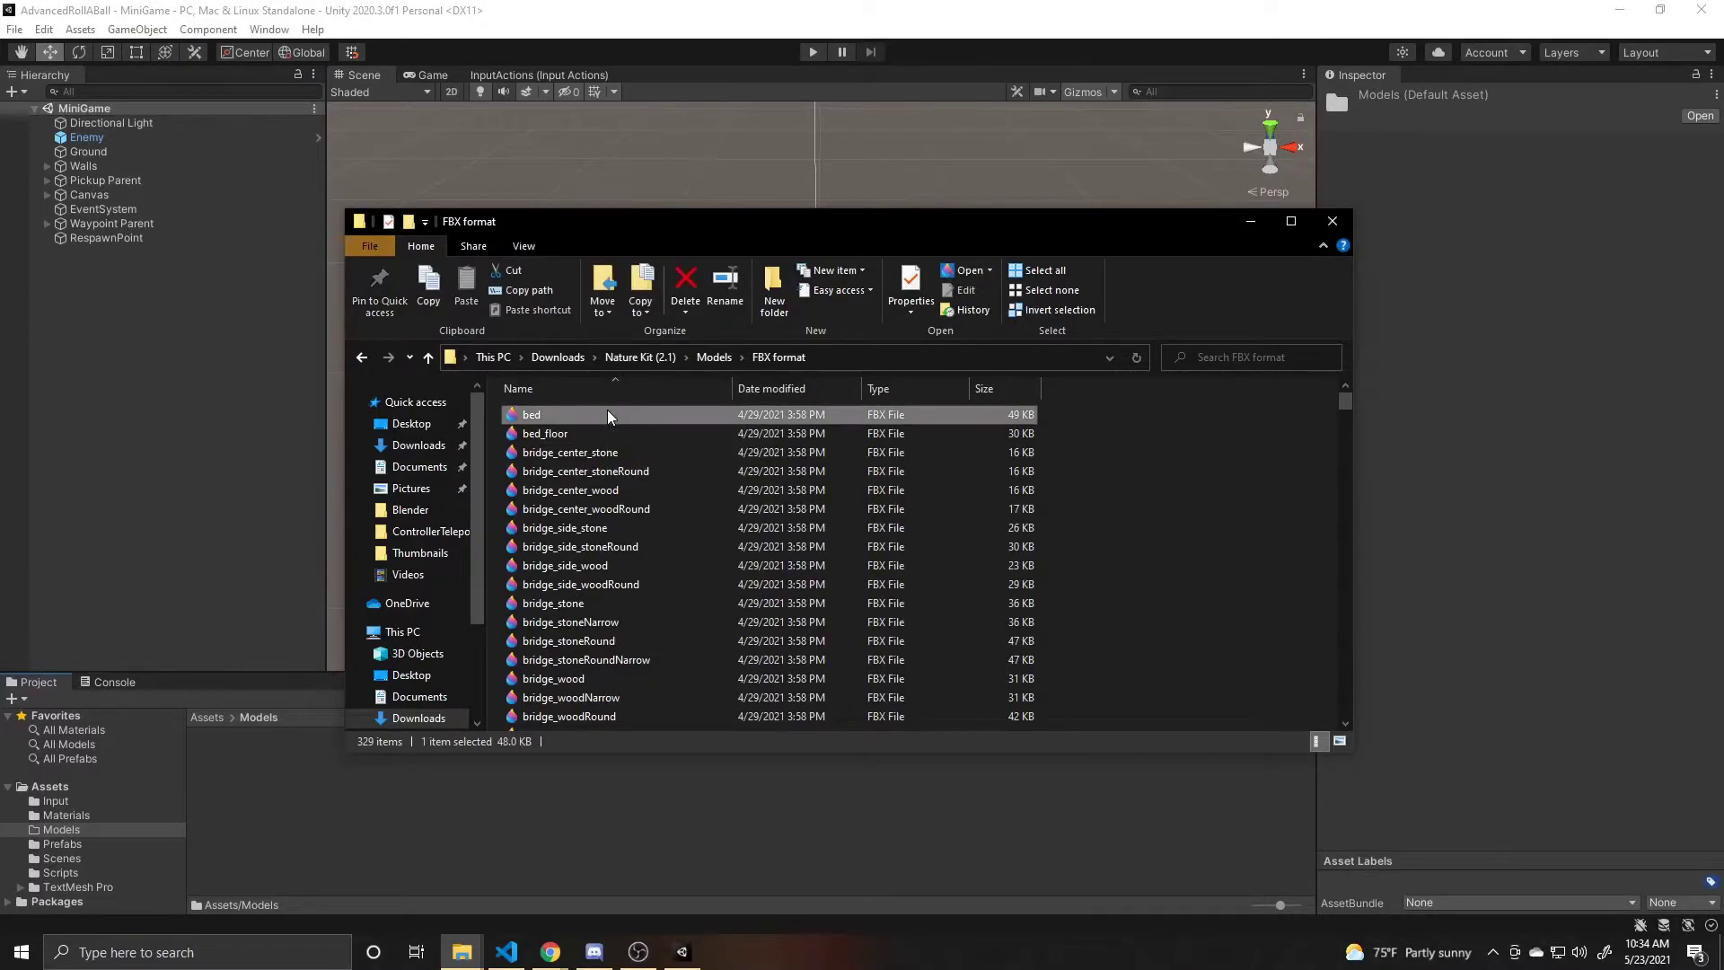
left_click(604, 546, "shift")
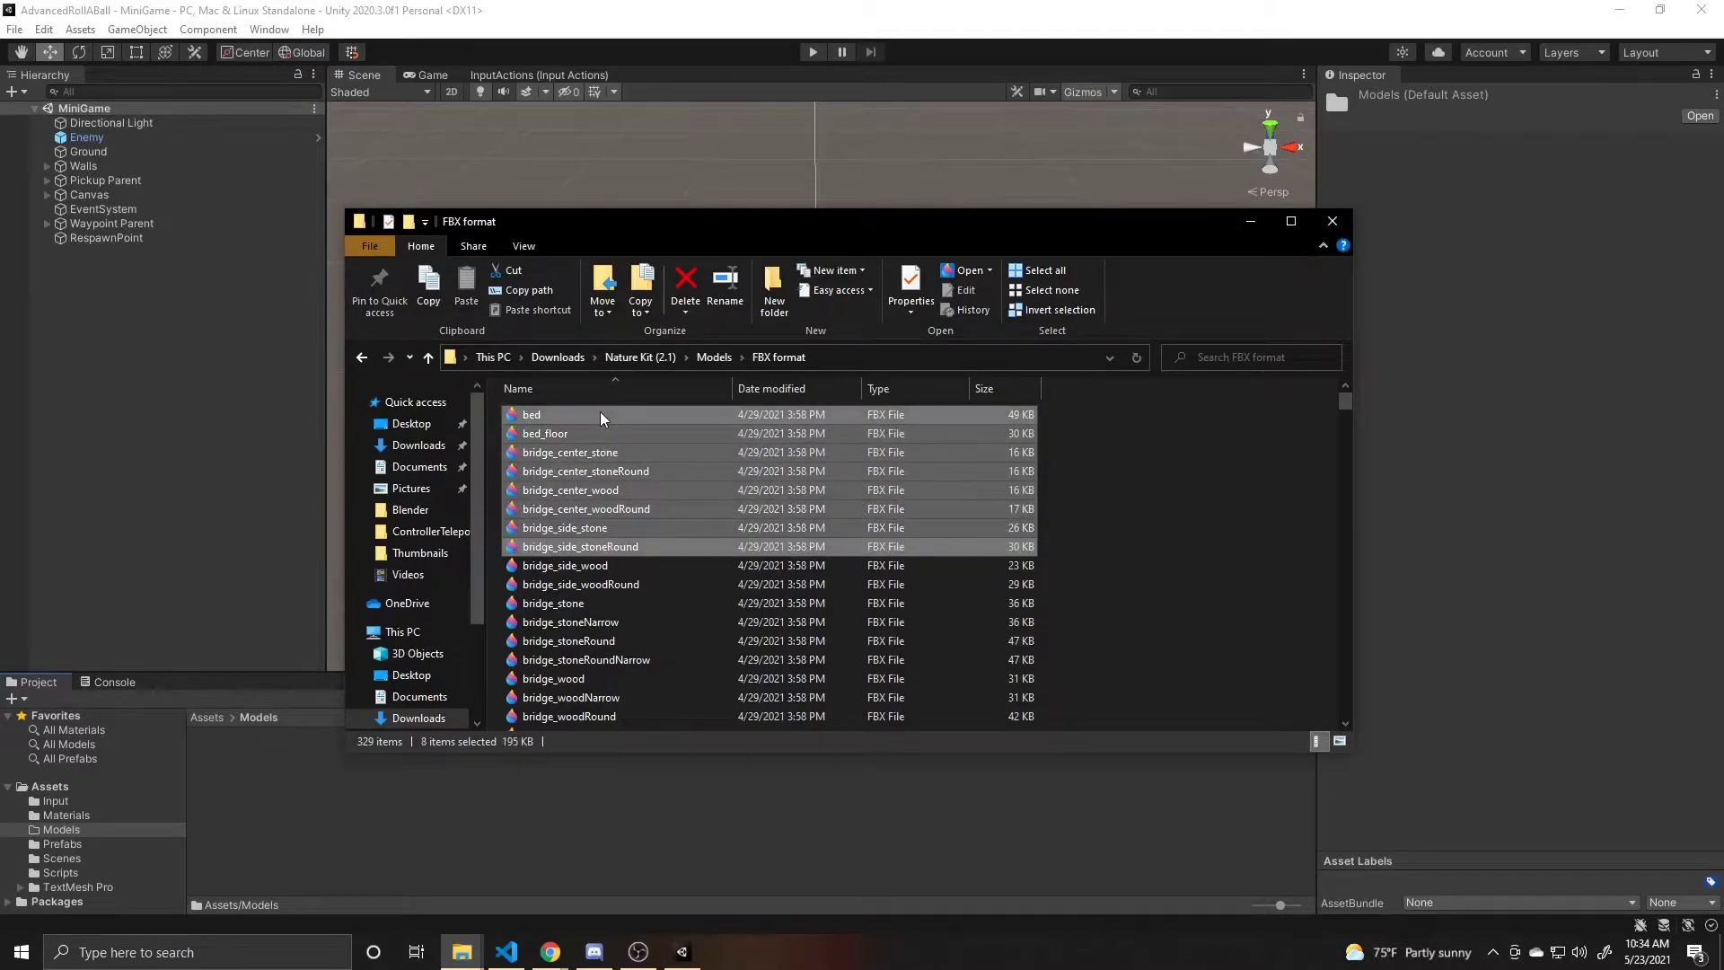
left_click(604, 527)
left_click(604, 583, "ctrl")
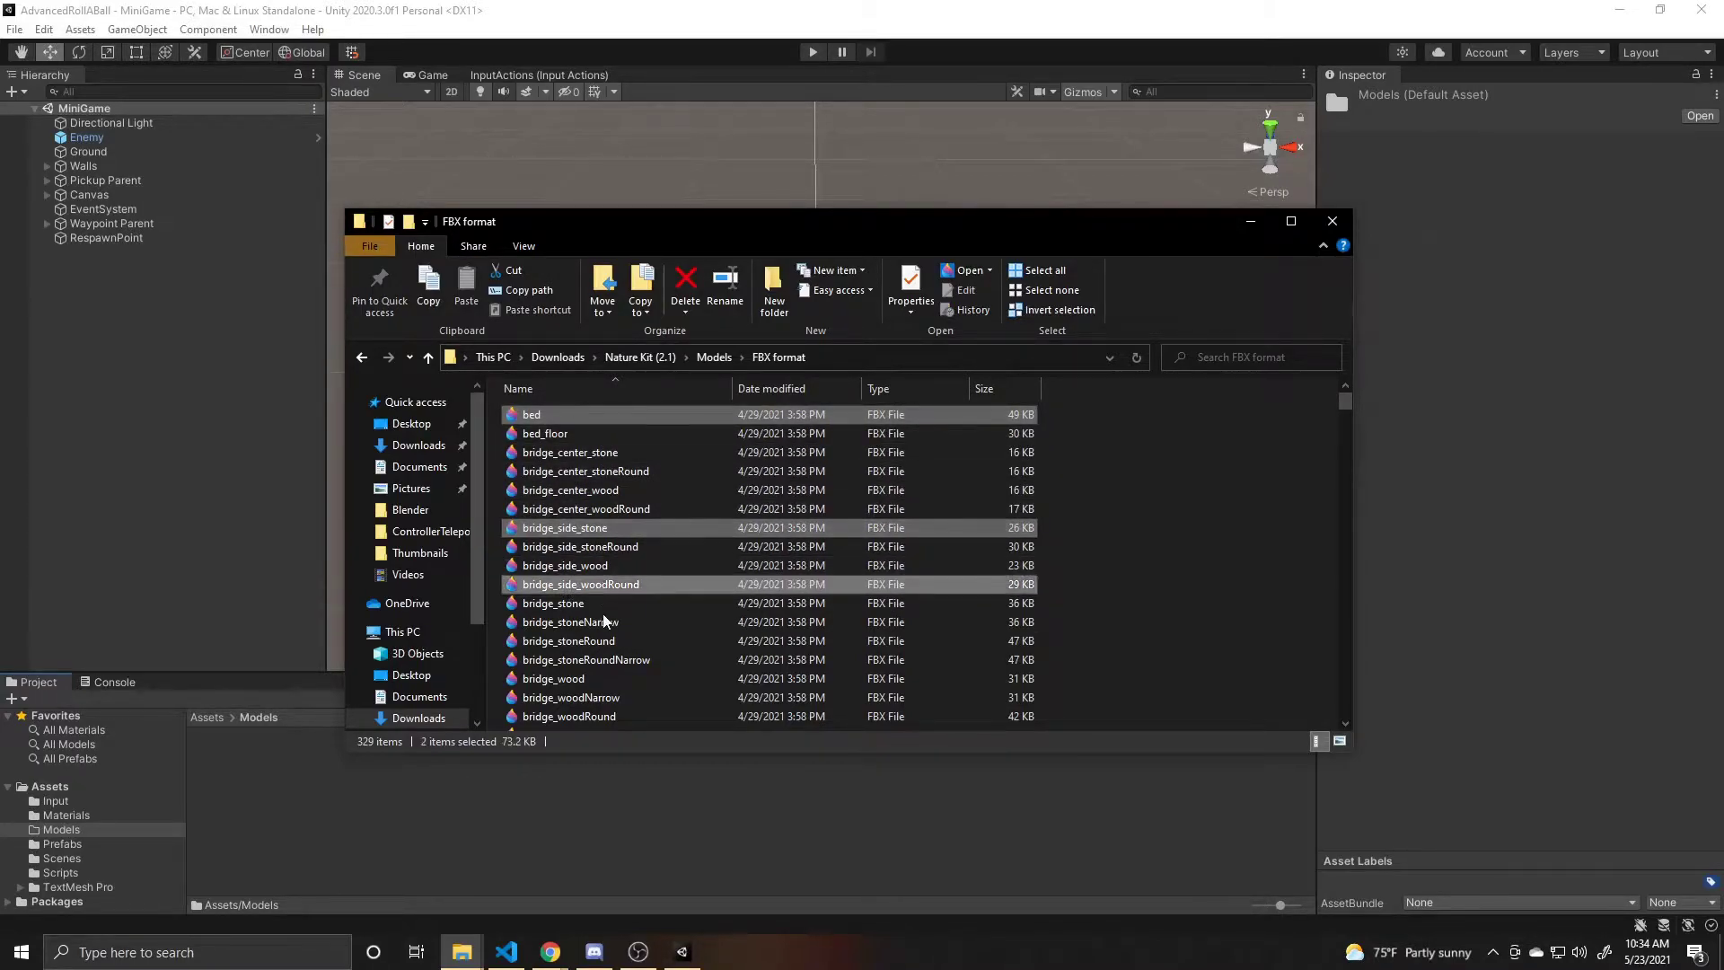
left_click(604, 640, "ctrl")
left_click(616, 416)
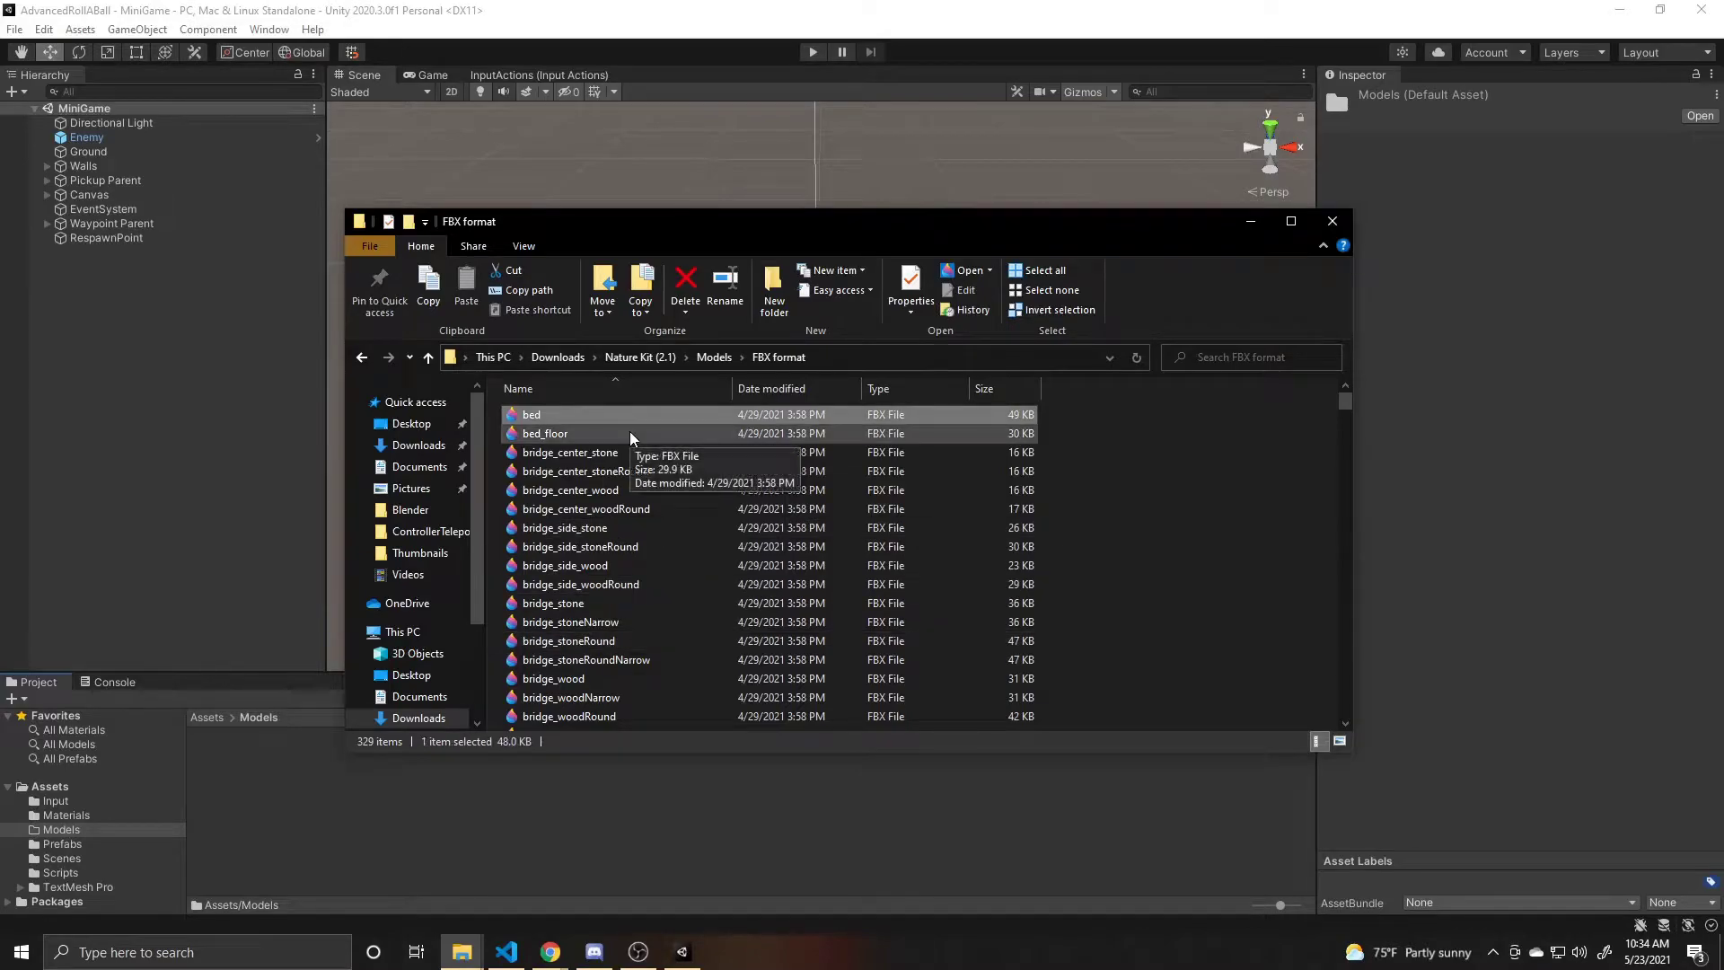
Select all 329 FBX models and drag them into Unity's Models folder
scroll(631, 439, "down", 4)
scroll(631, 438, "down", 20)
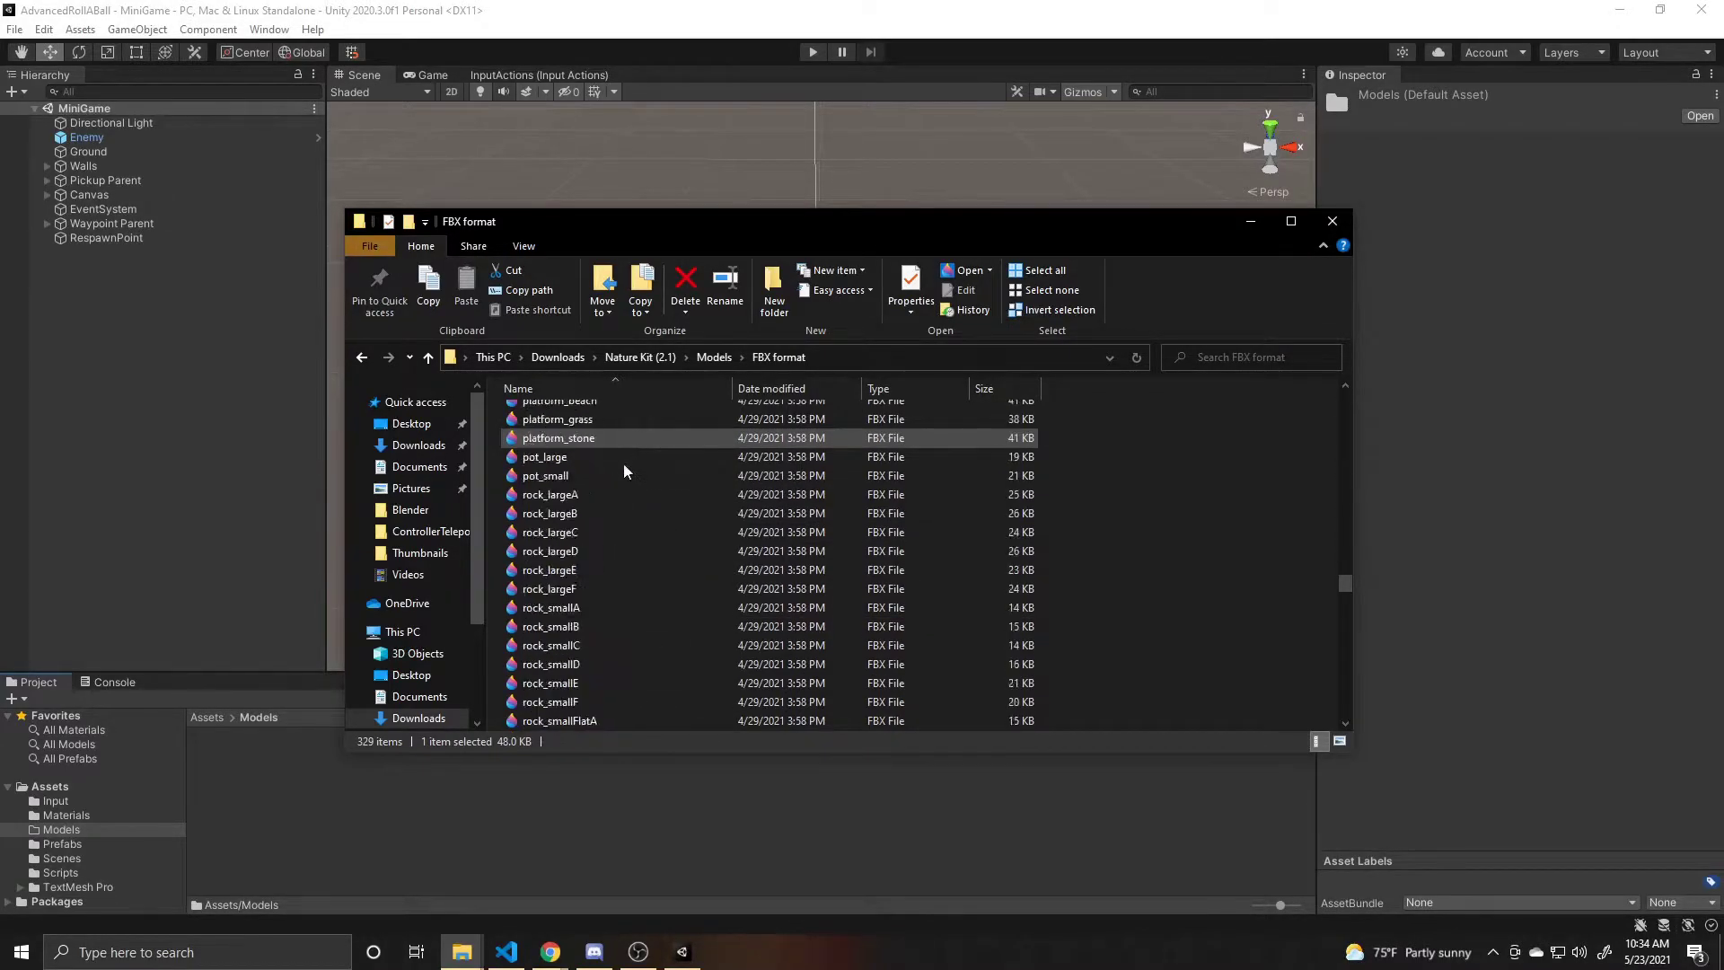
scroll(650, 537, "down", 15)
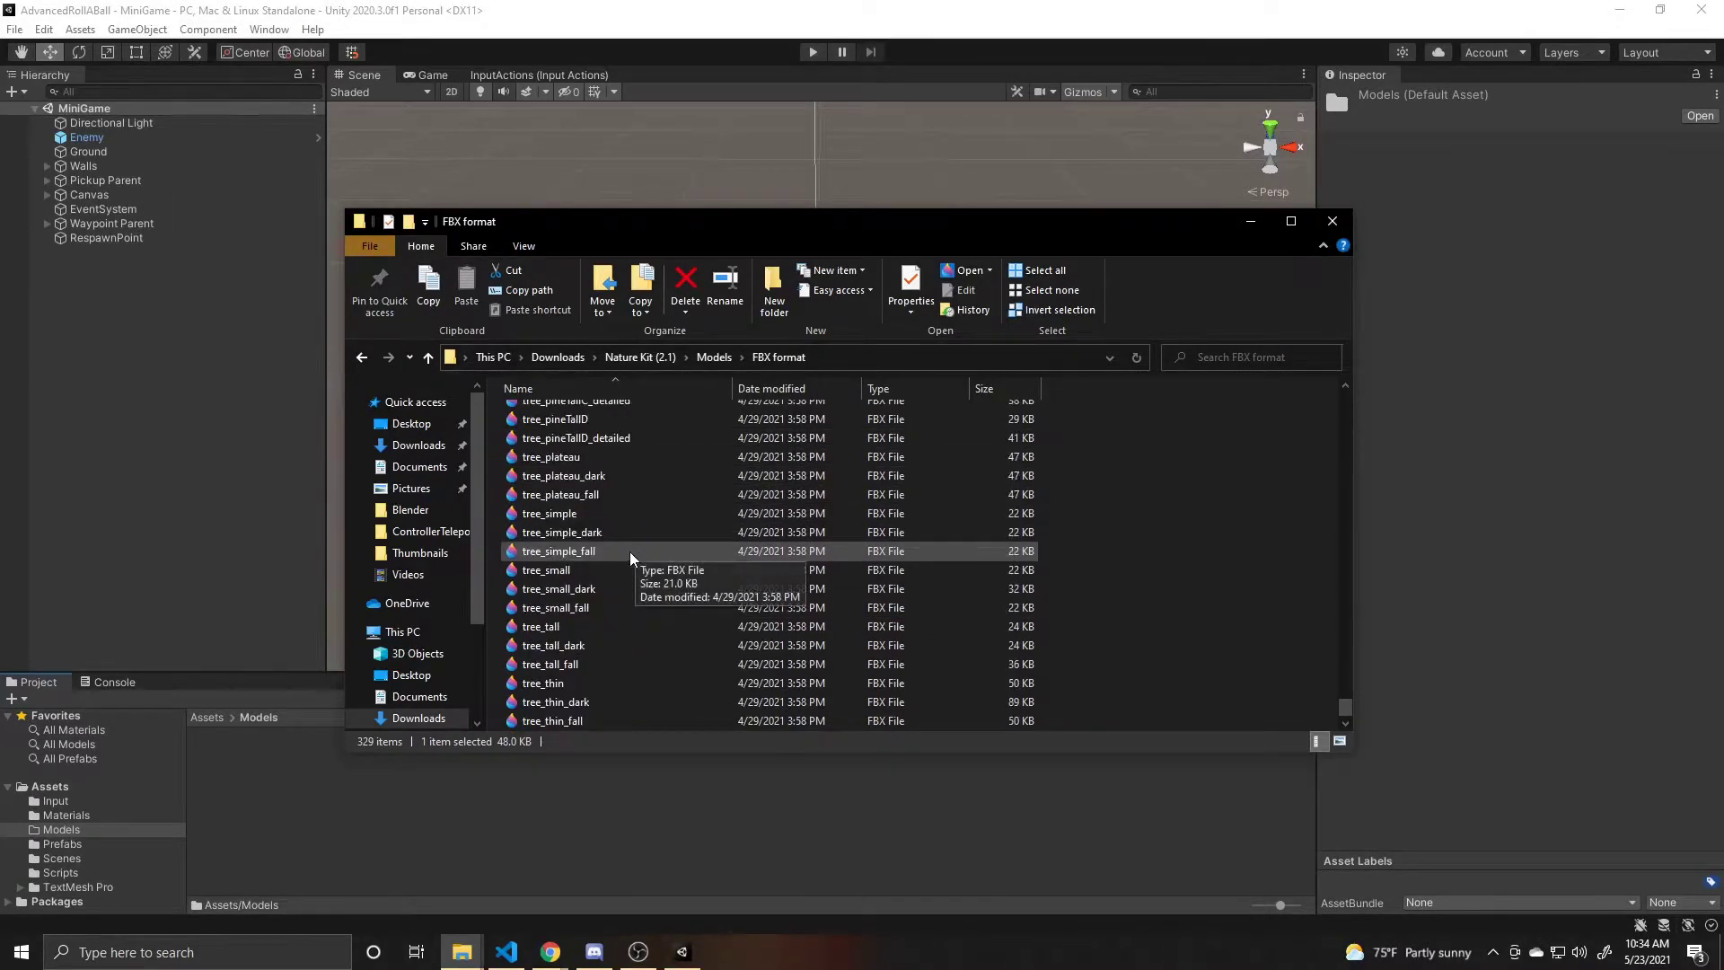
left_click(617, 721, "shift")
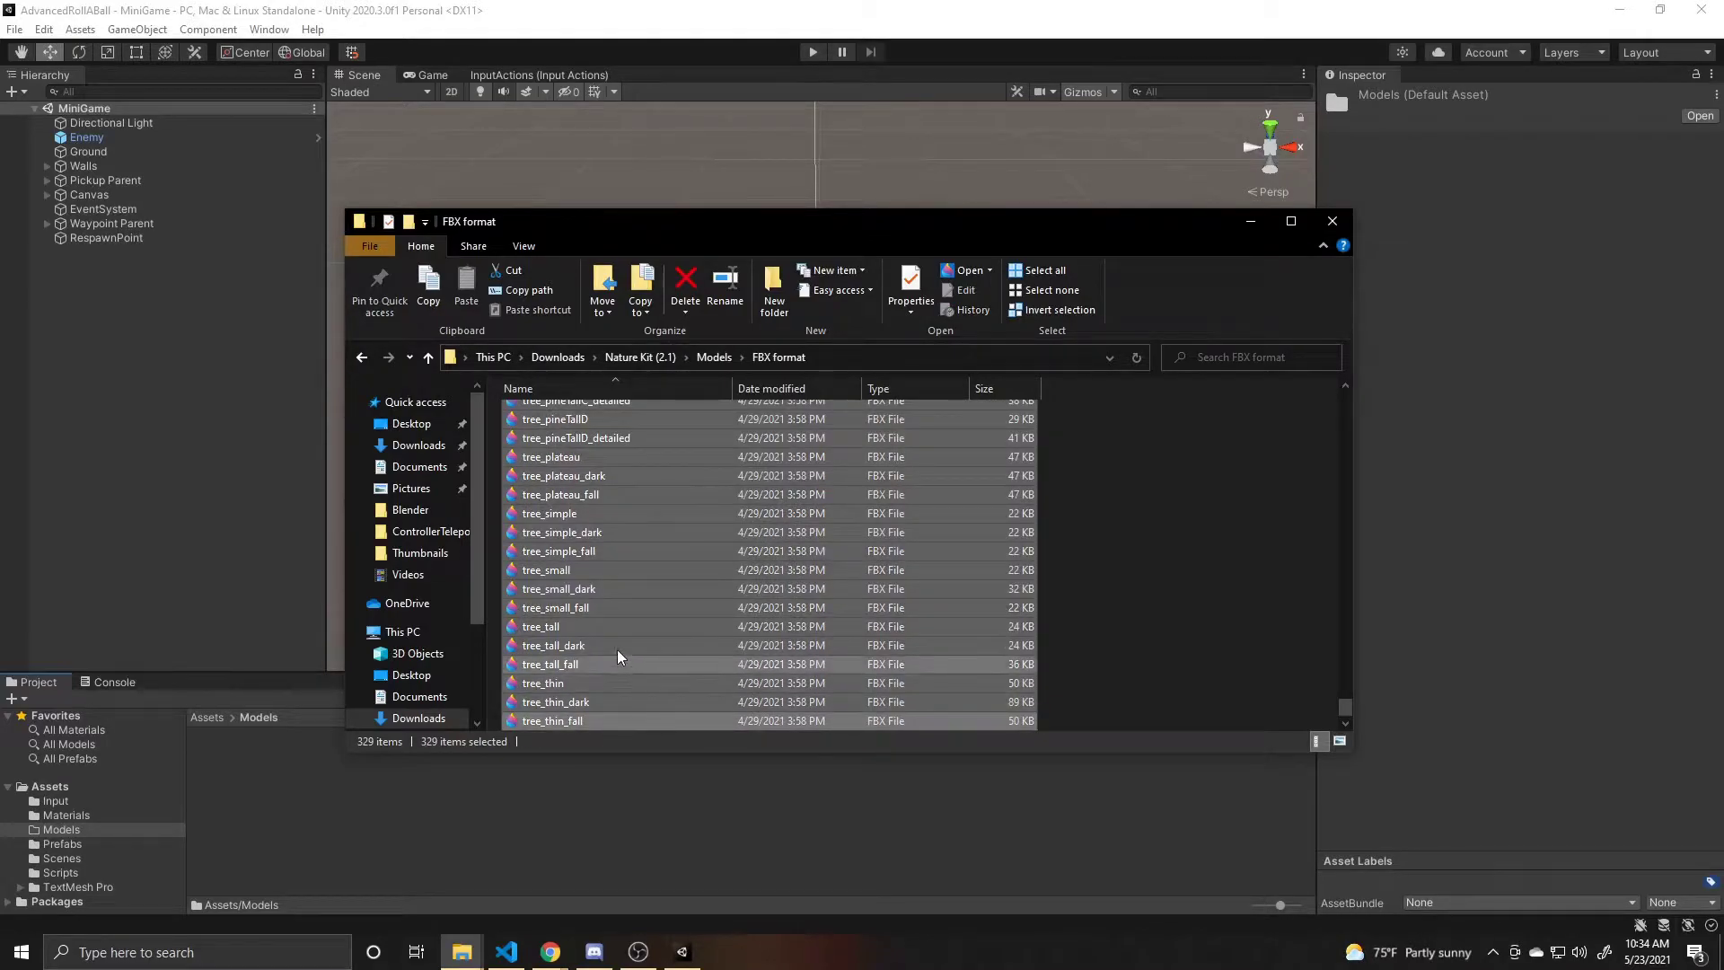
left_click_drag(631, 514, 333, 844)
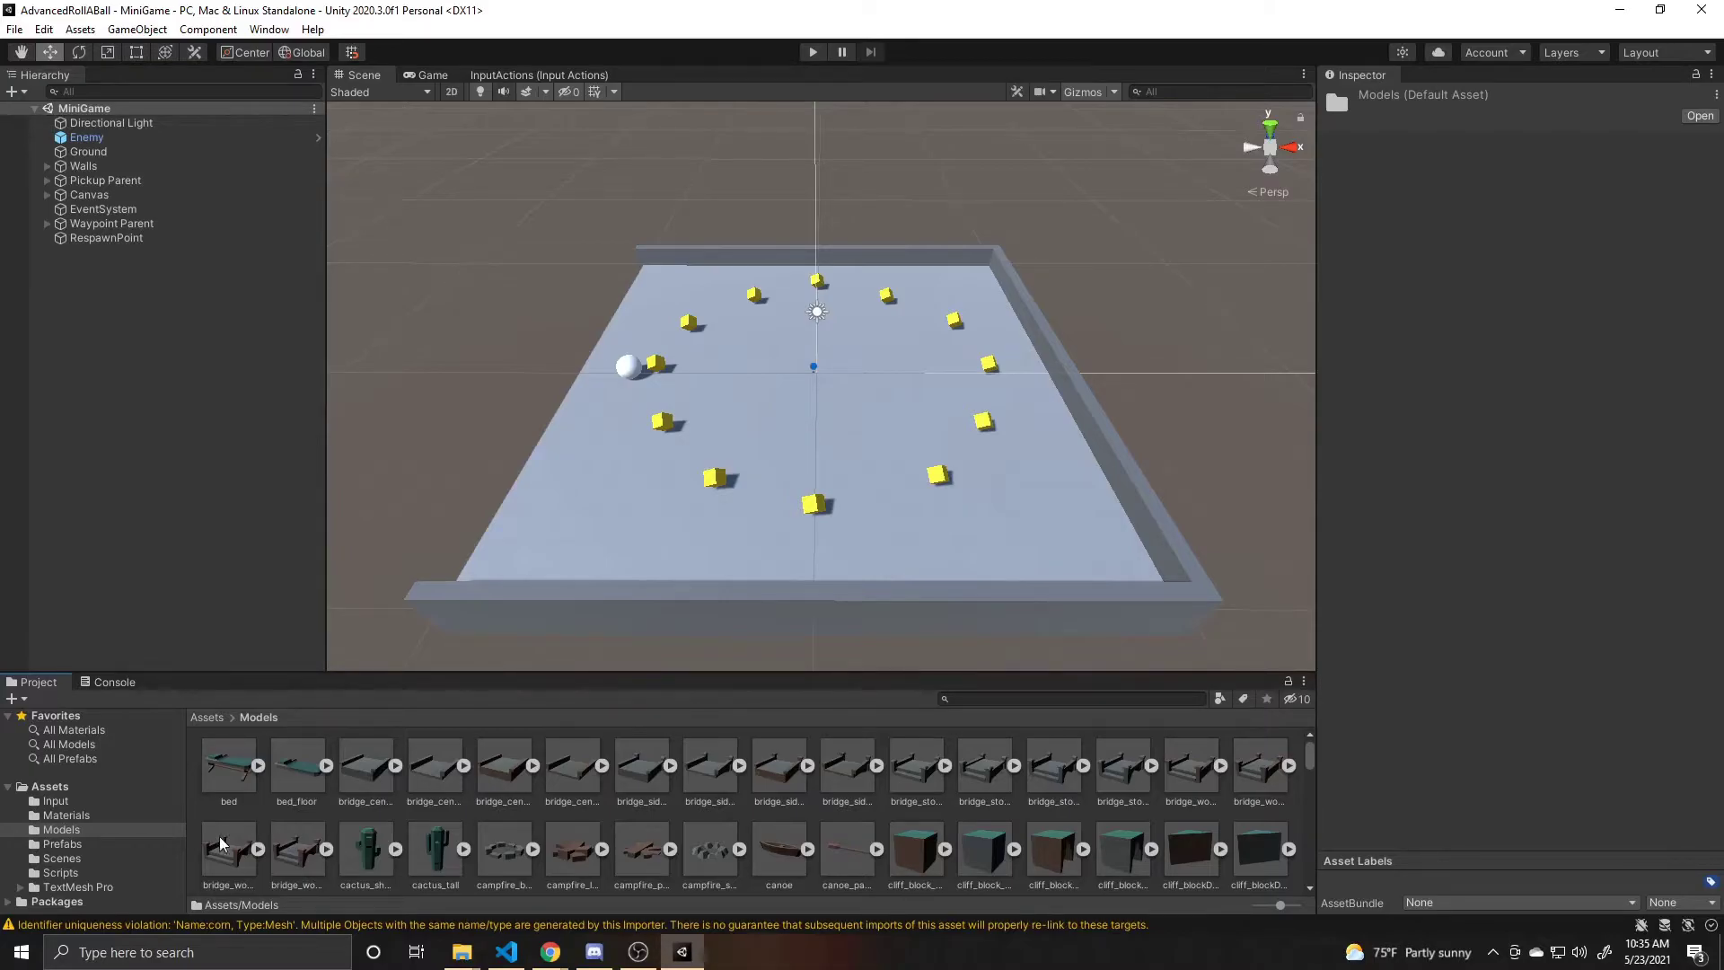
Create a new scene asset named 'Track' in the Scenes folder
left_click(115, 858)
right_click(418, 797)
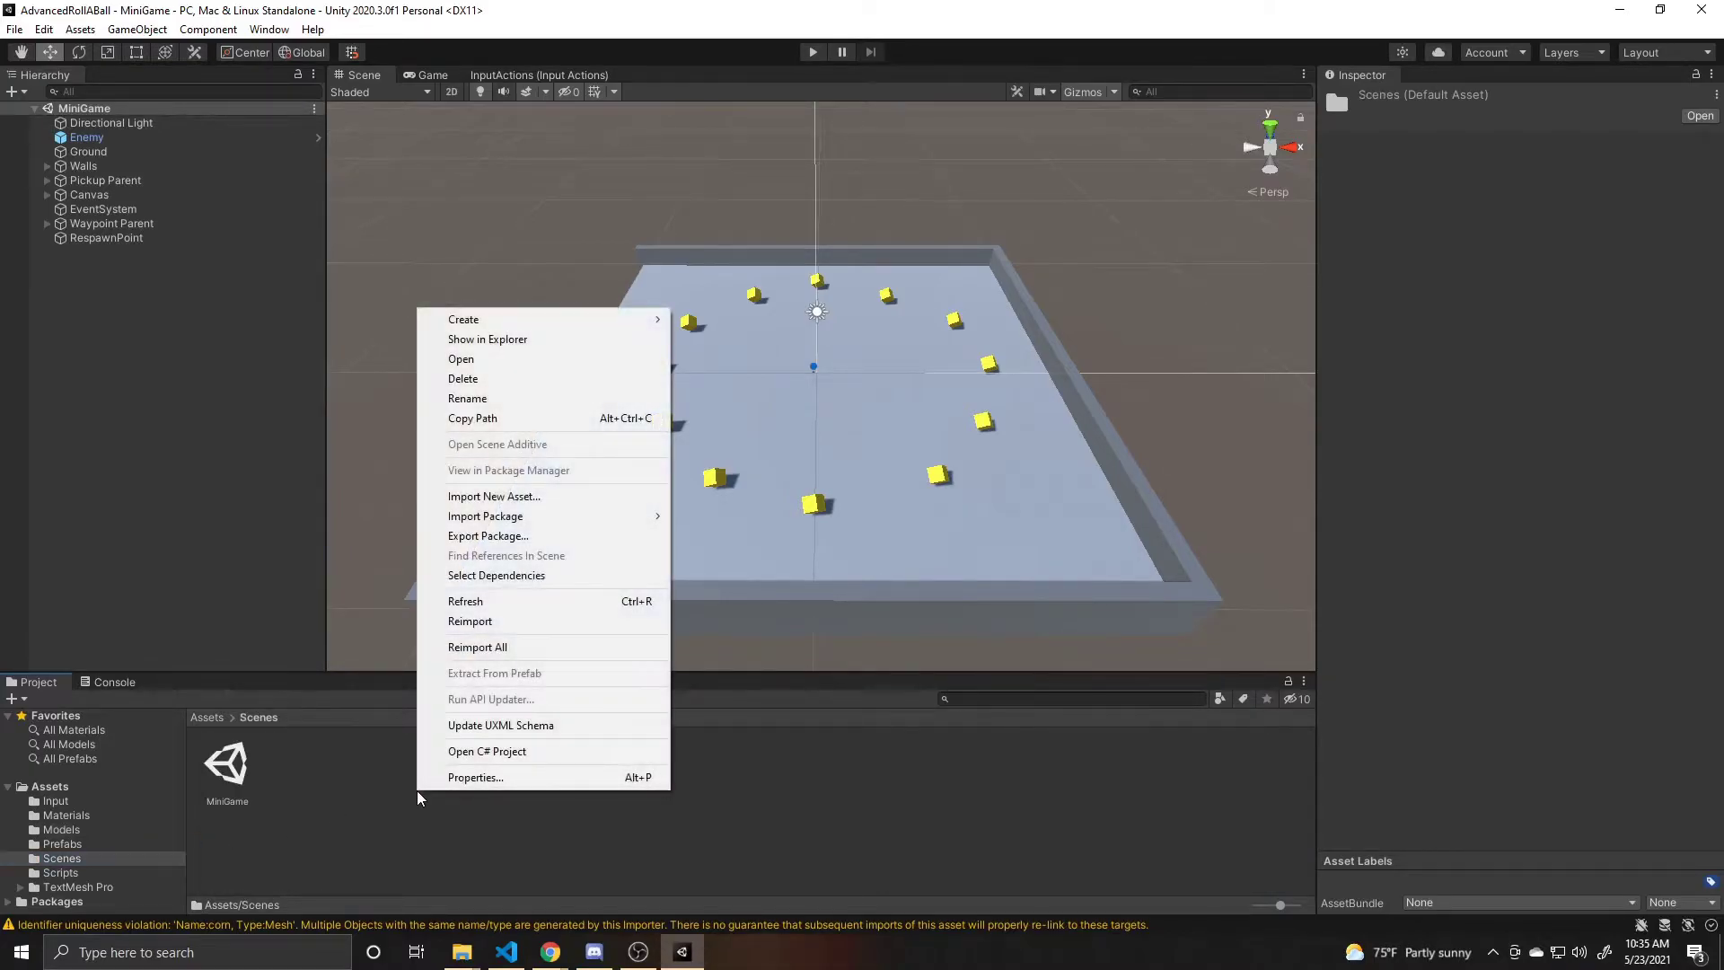
mouse_move(580, 325)
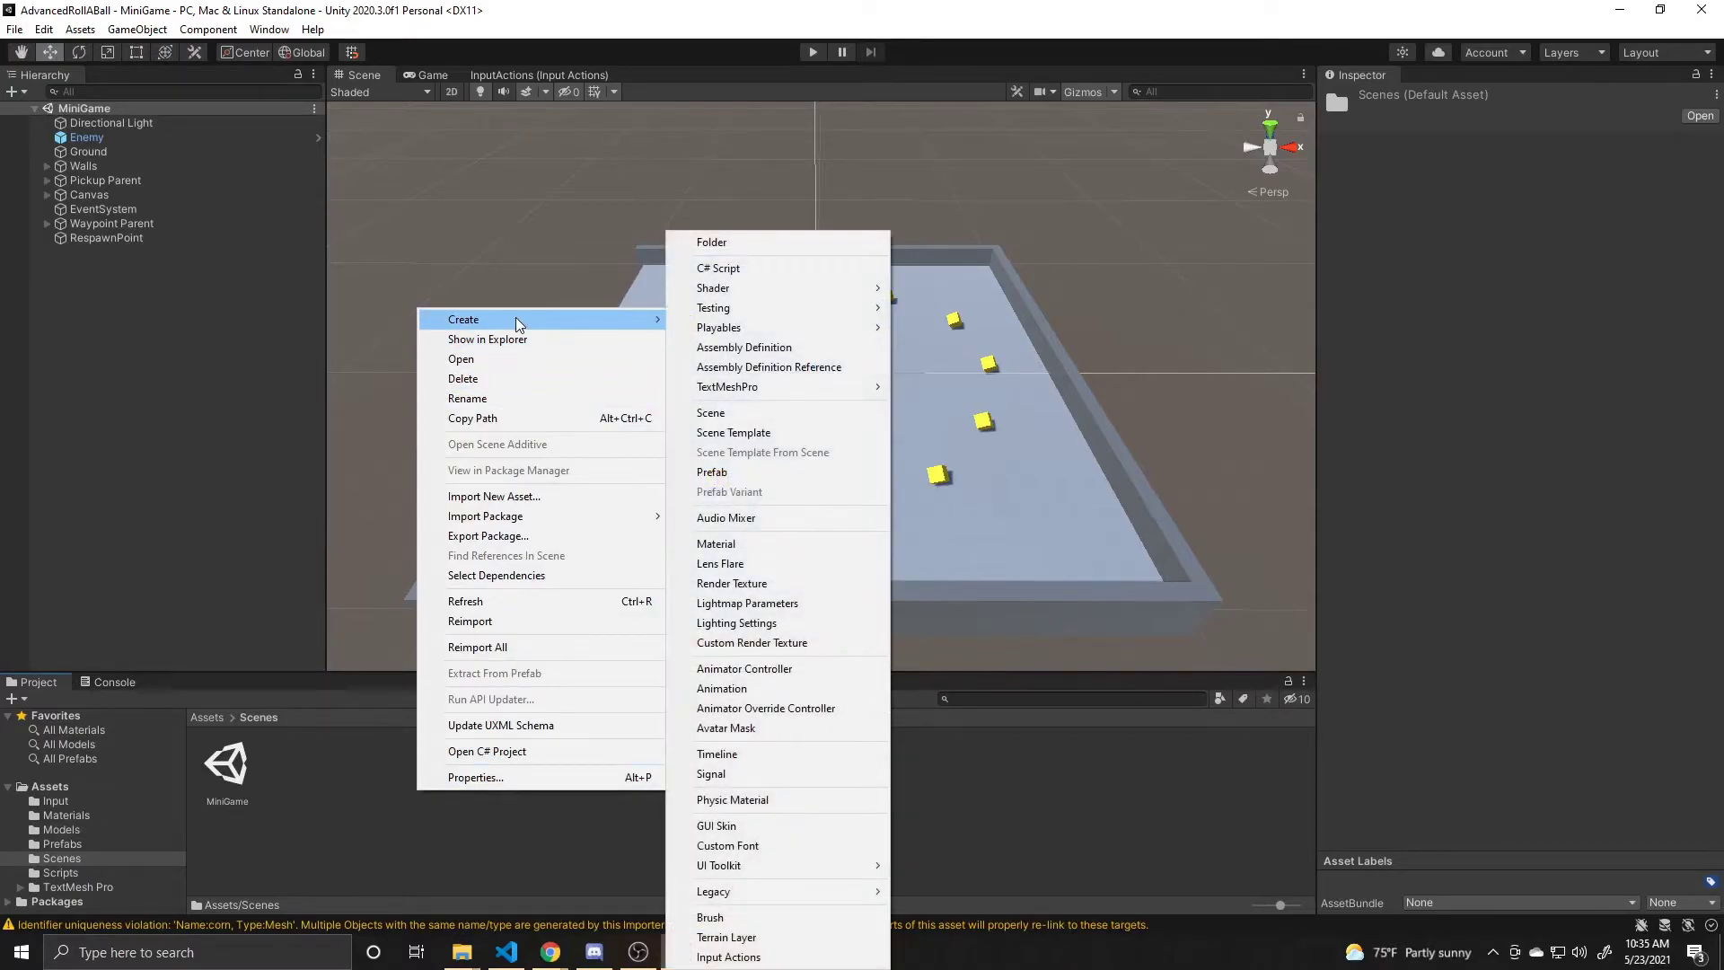
left_click(757, 415)
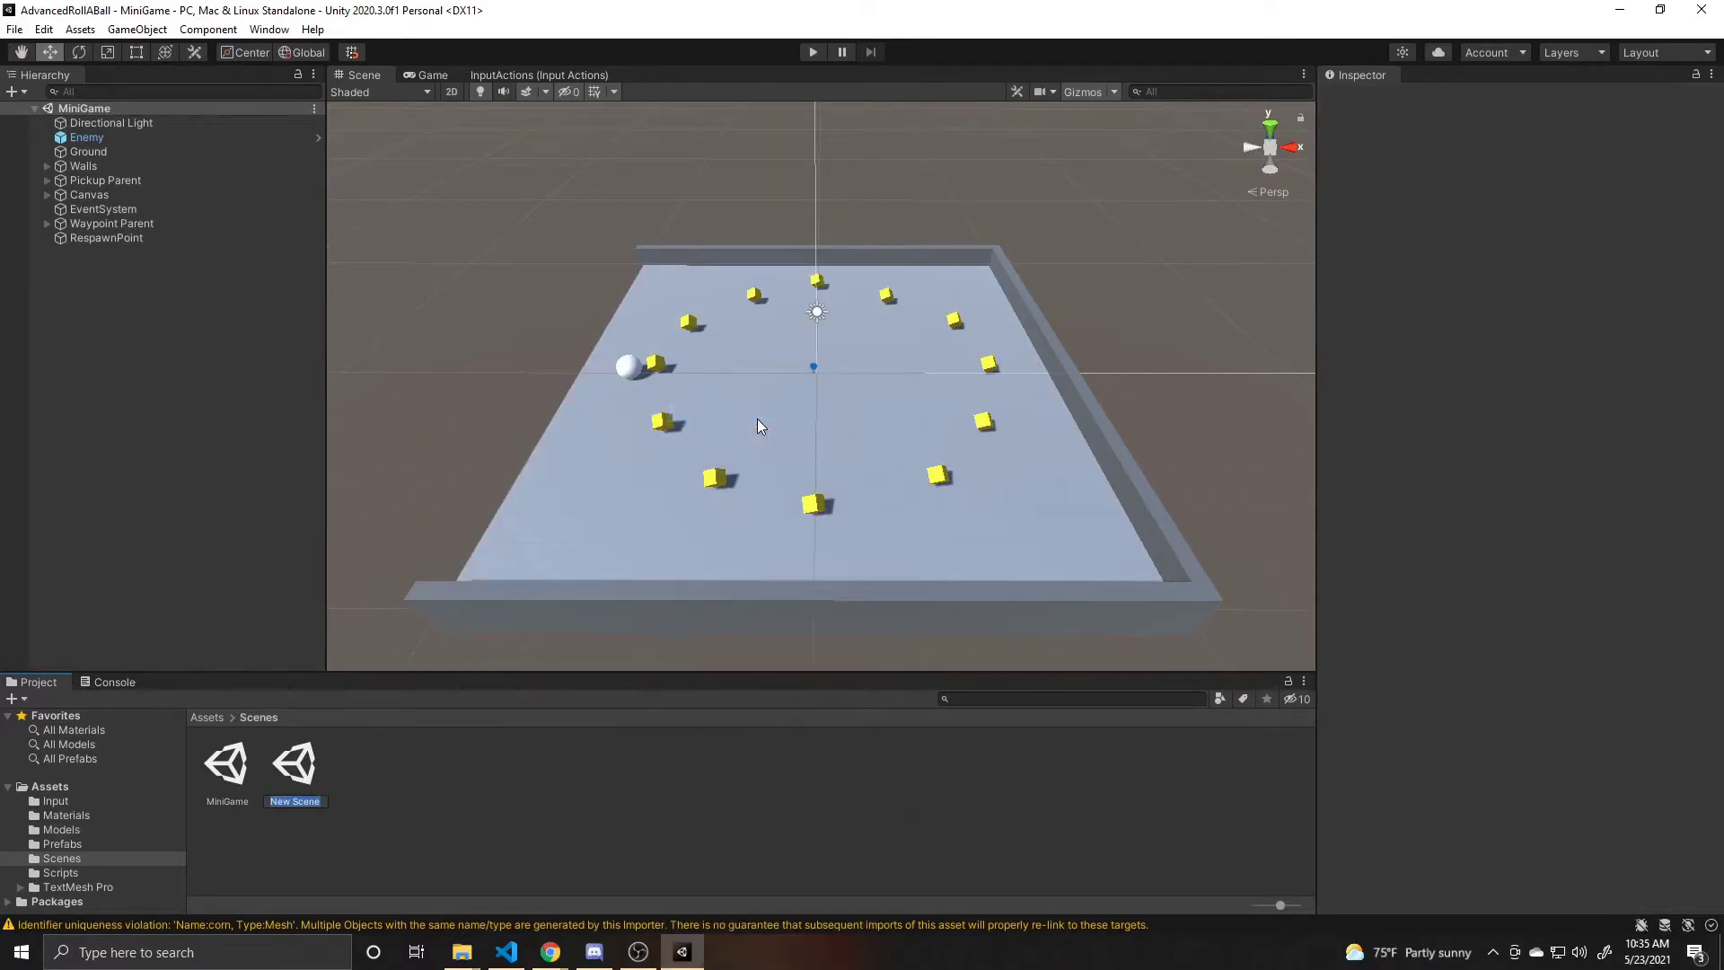
type("Track")
key("Return")
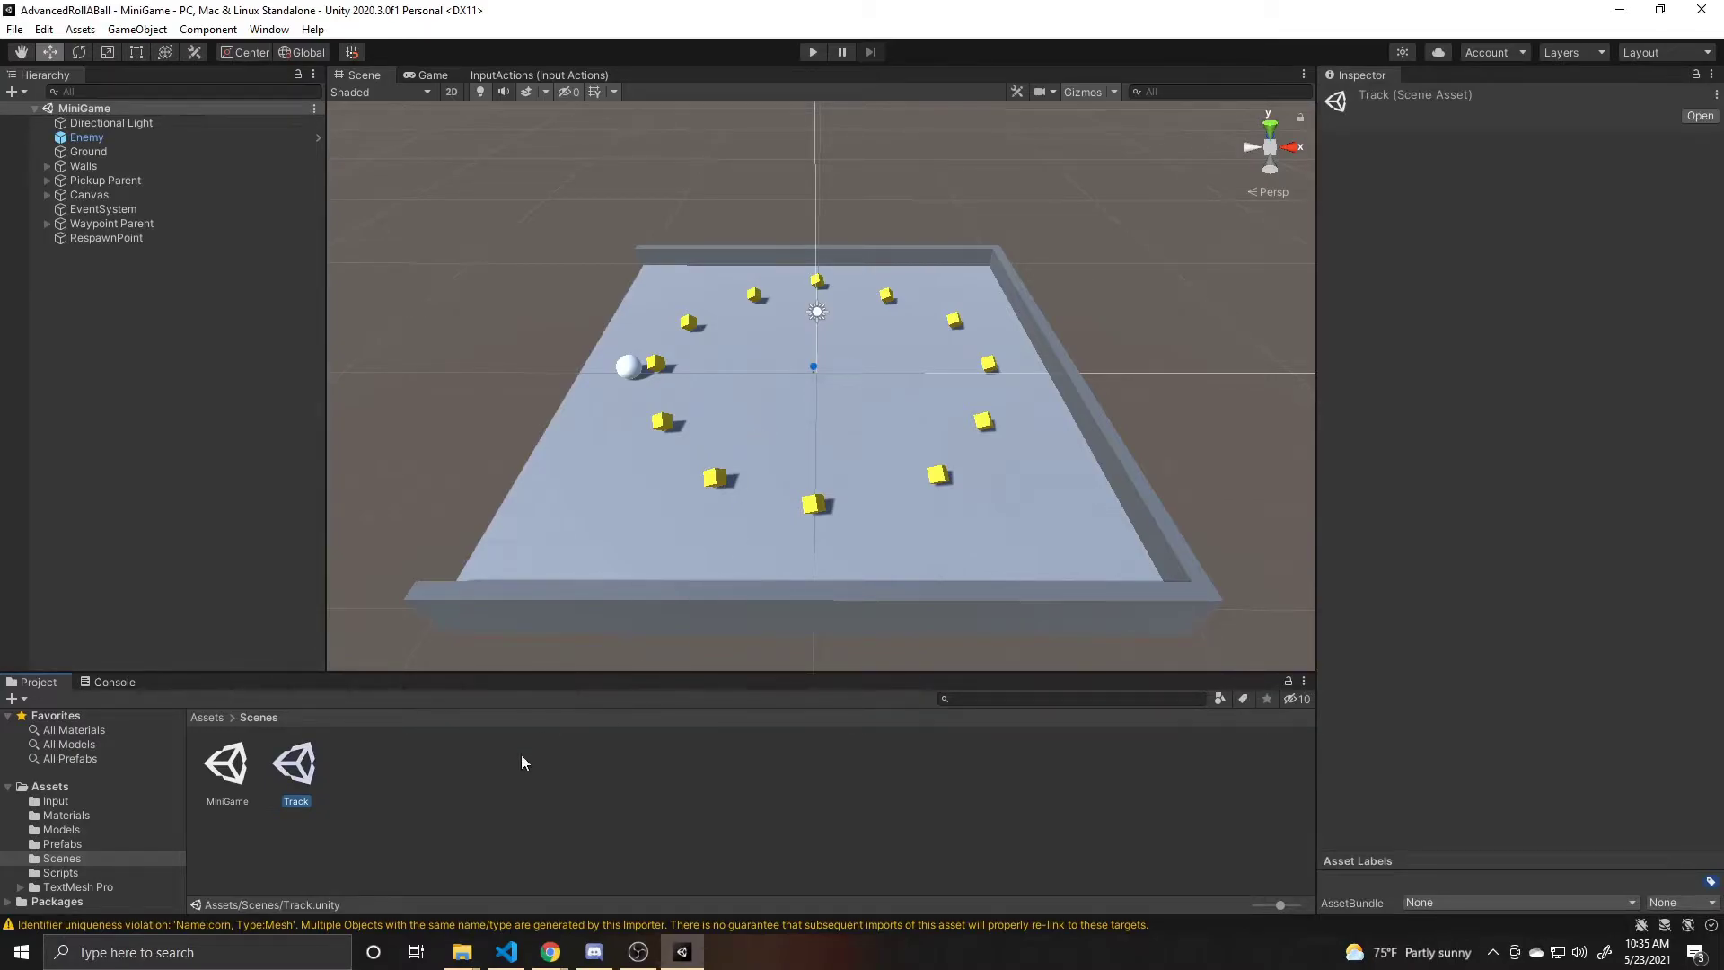
Open the Track scene and add MiniGame to the hierarchy alongside it
double_click(306, 772)
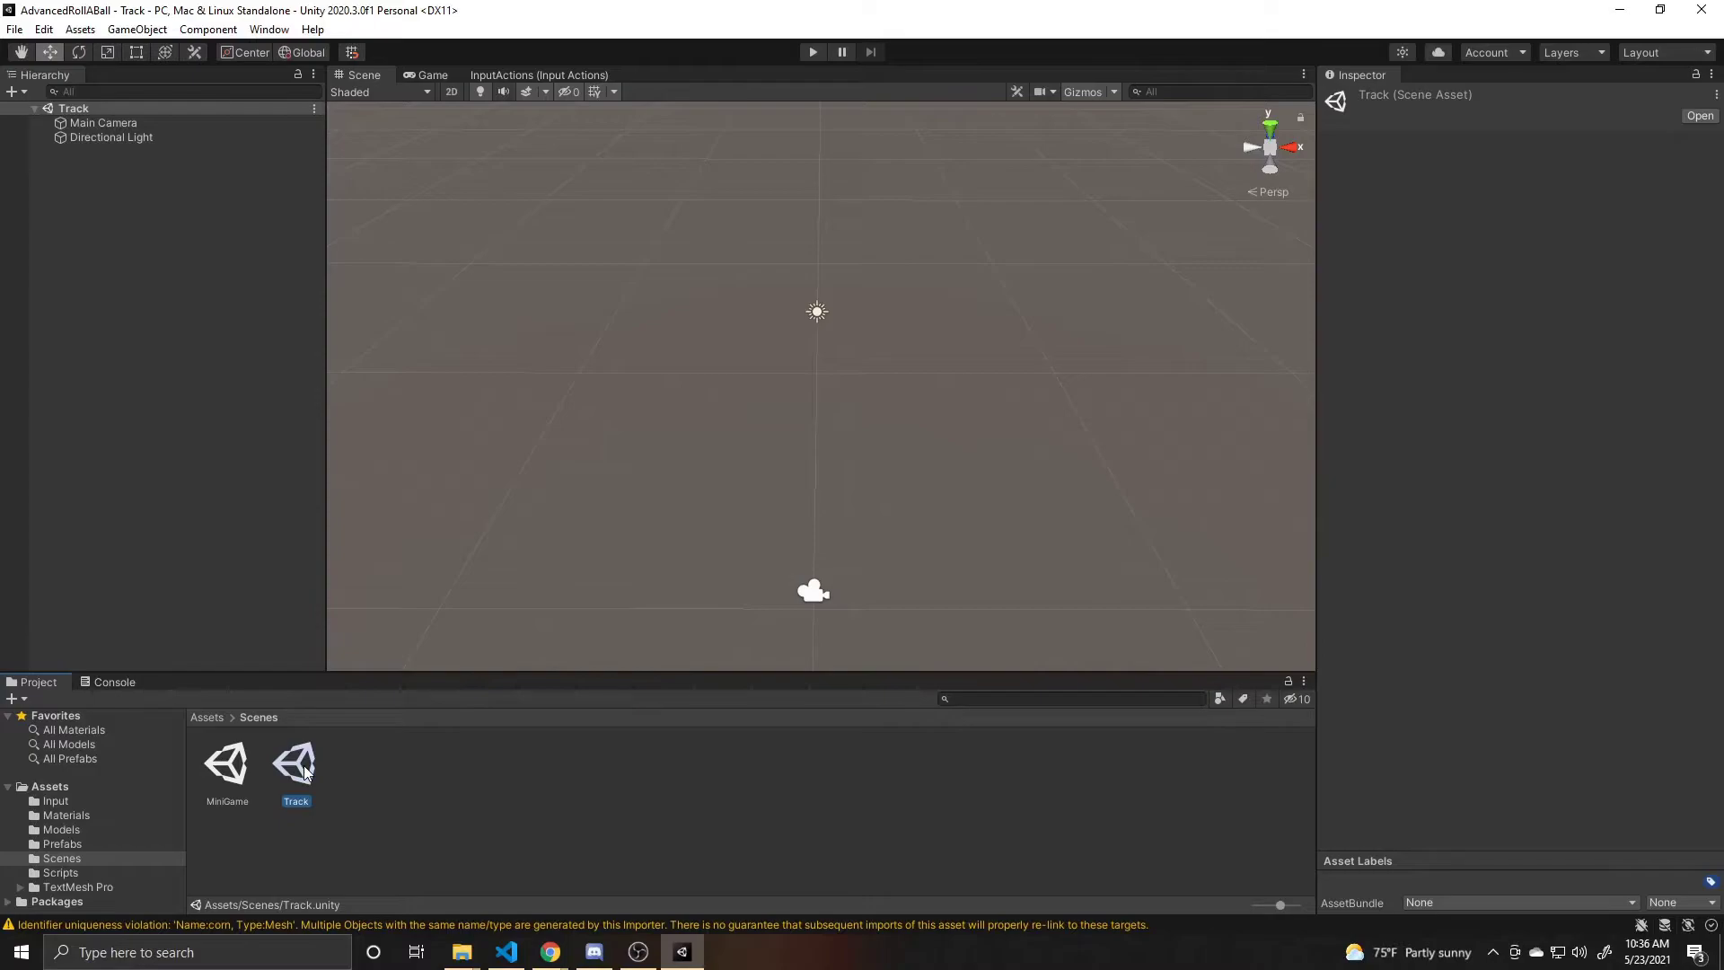
left_click(227, 778)
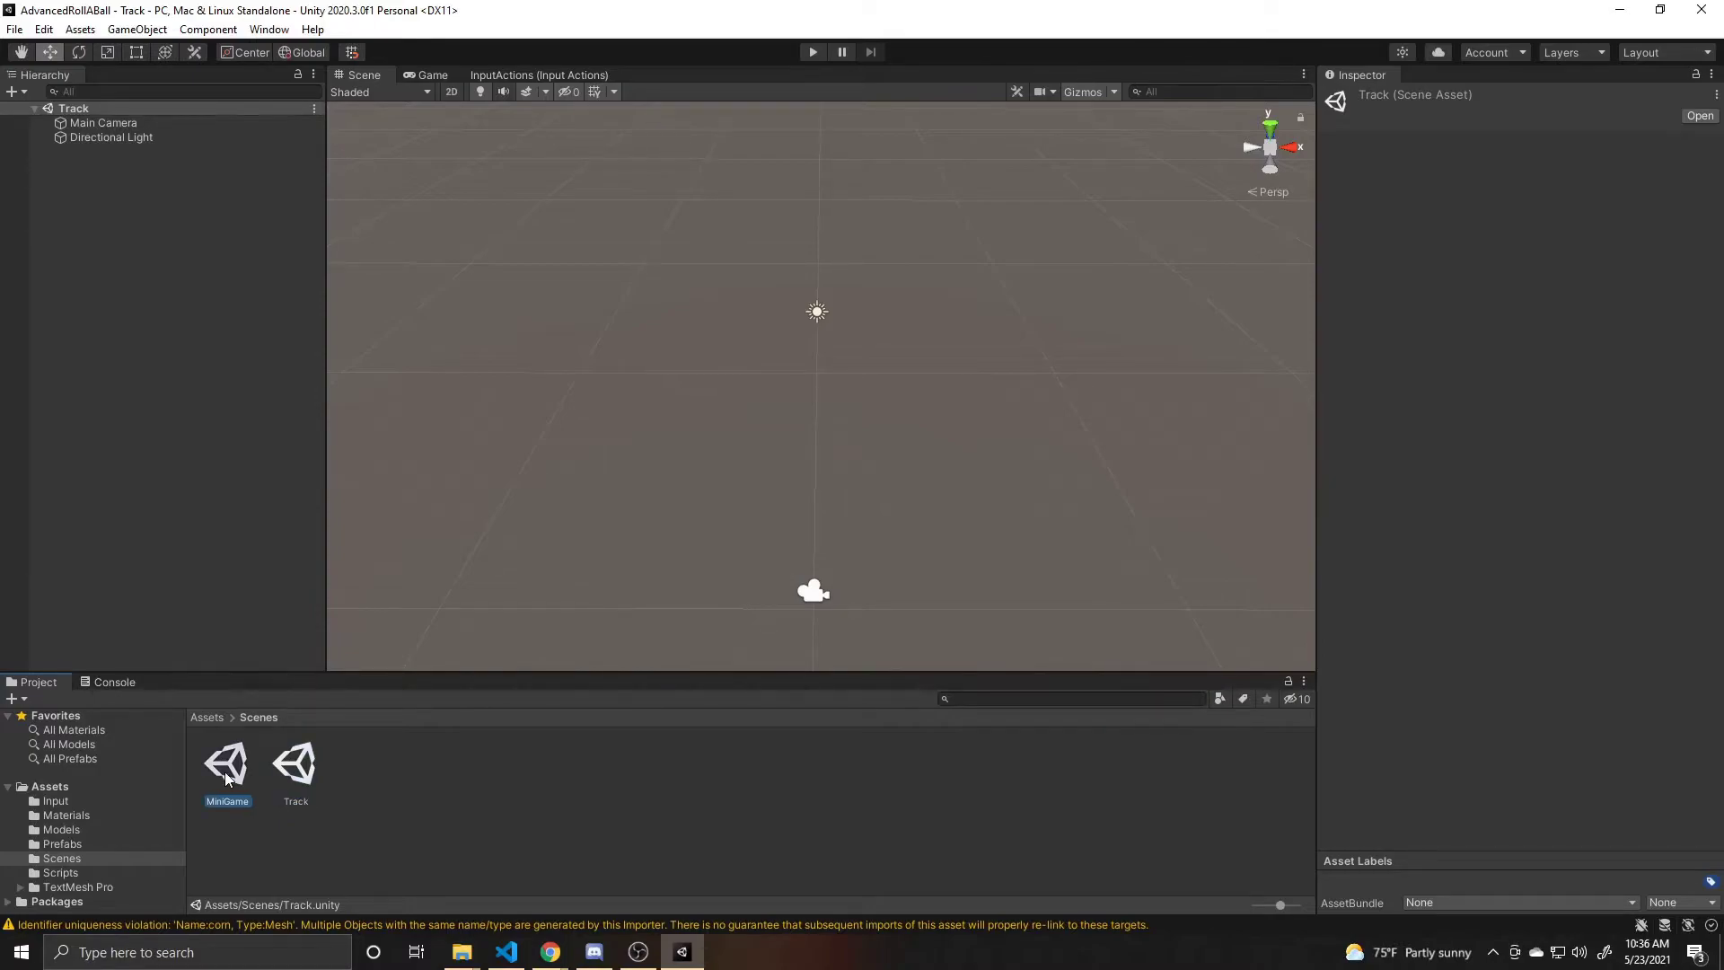
left_click_drag(225, 778, 177, 440)
left_click_drag(123, 258, 124, 258)
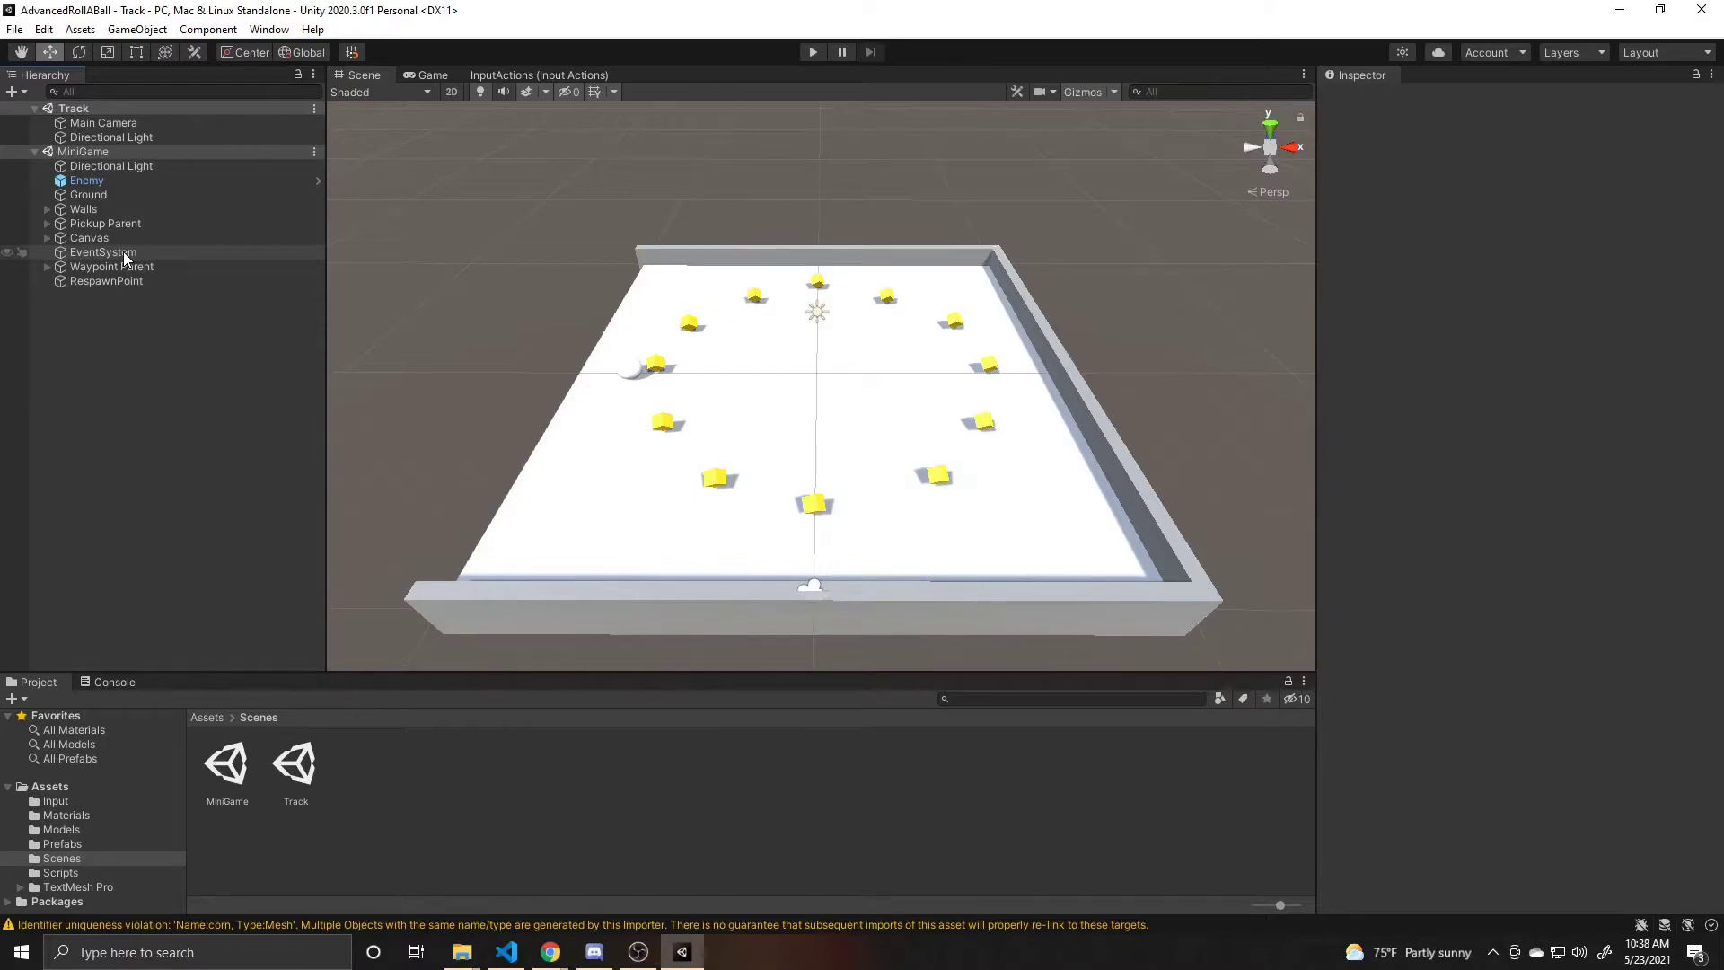
Copy MiniGame's Canvas, EventSystem and RespawnPoint and paste them into the Track scene
left_click(120, 237)
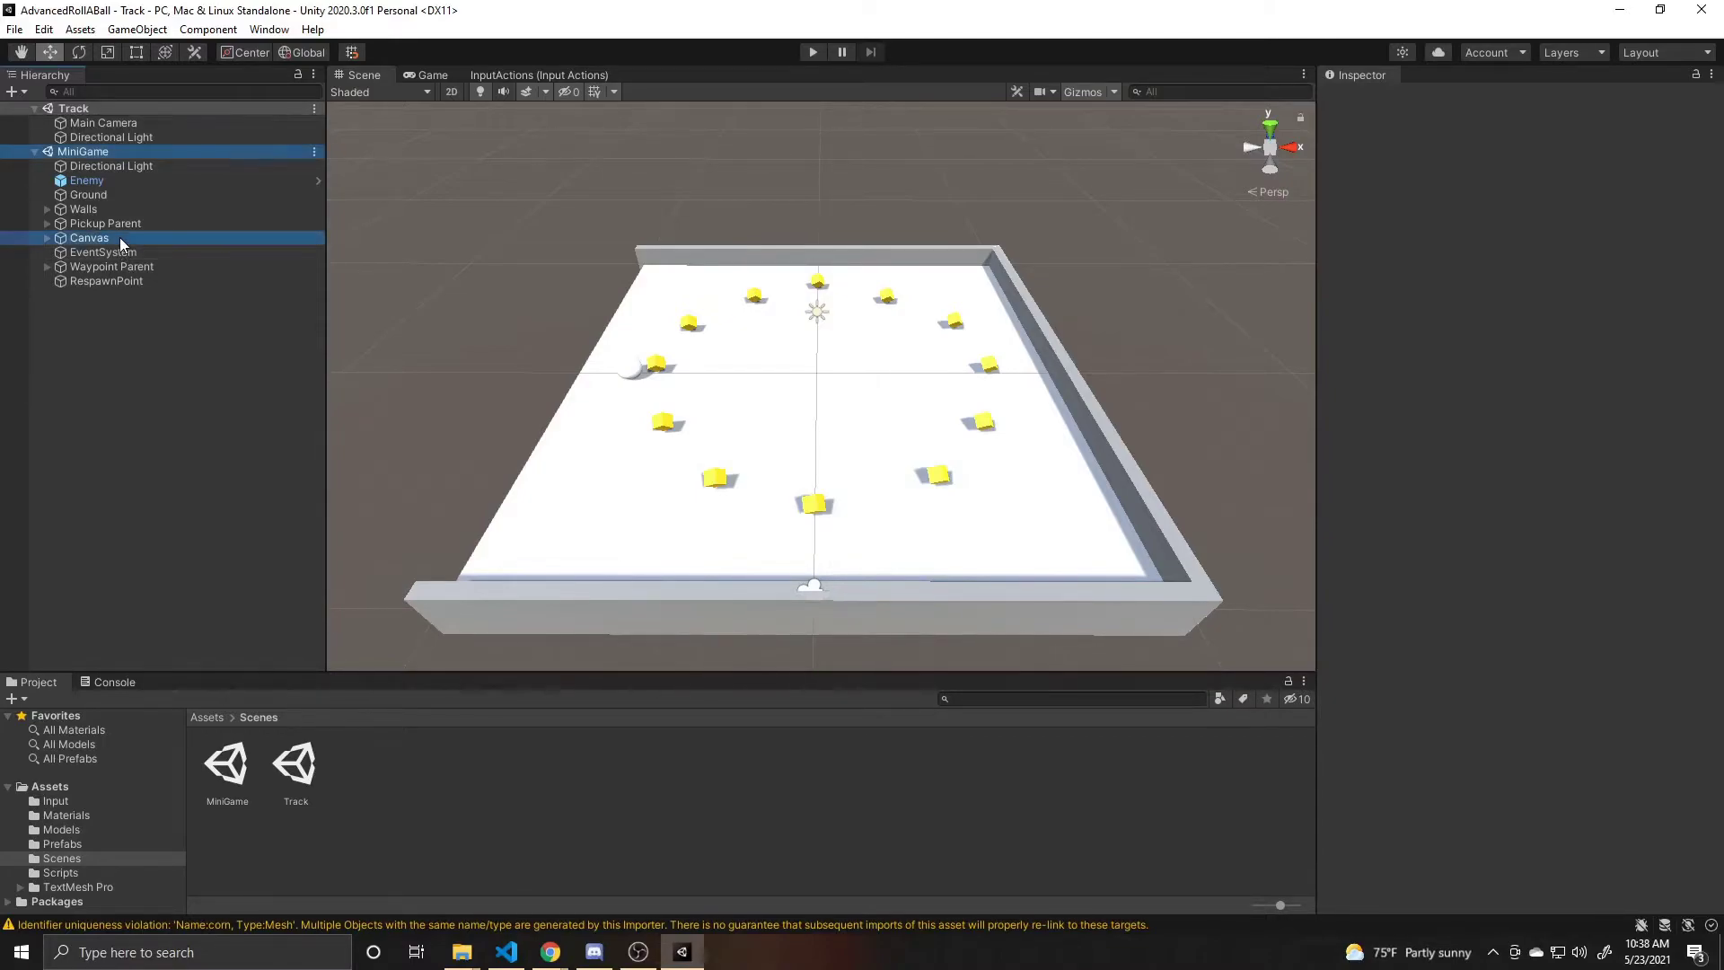
left_click(113, 255, "ctrl")
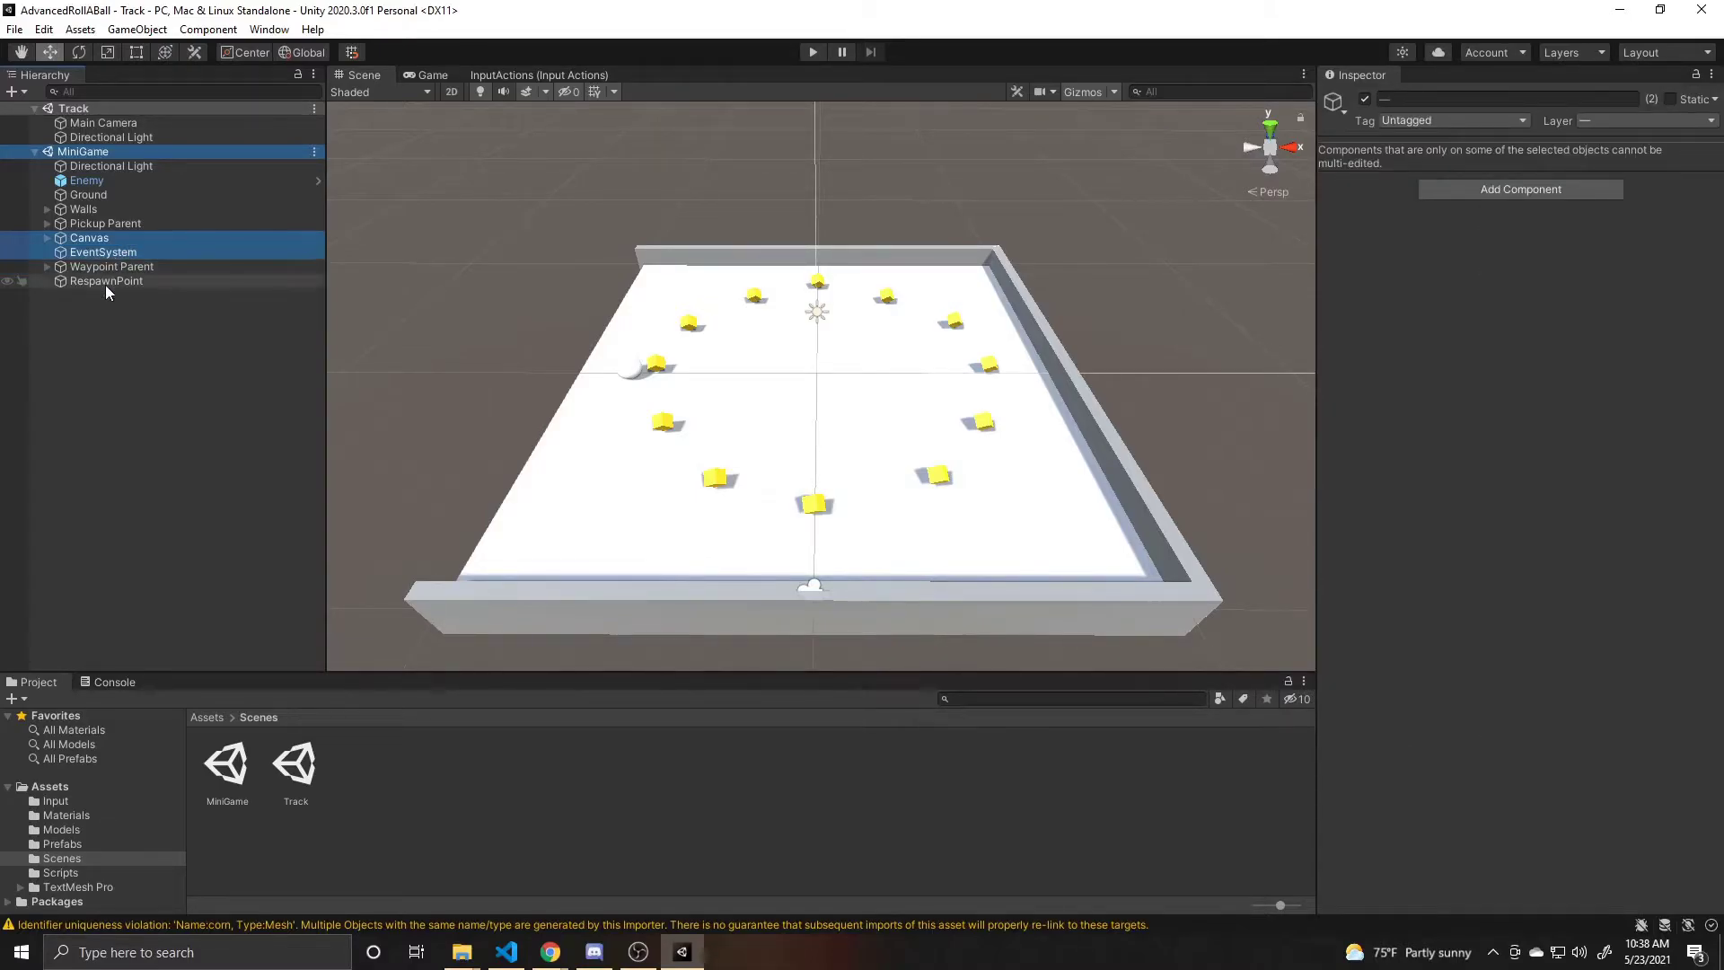
left_click(105, 283, "ctrl")
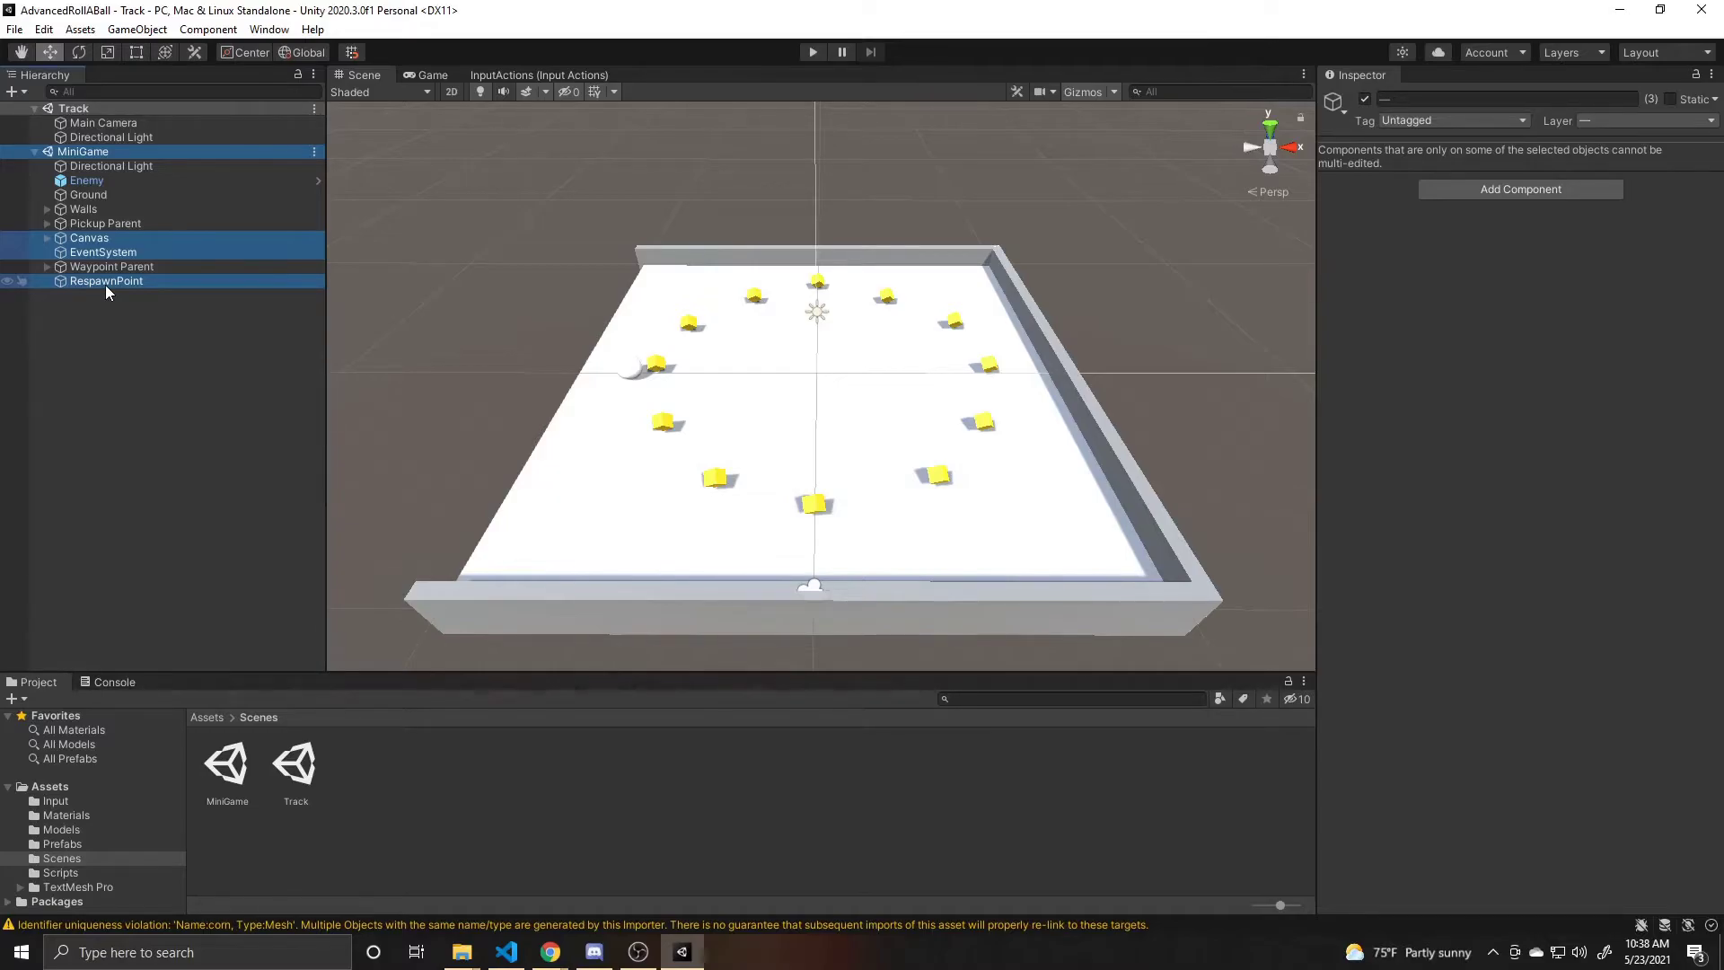
left_click(116, 119)
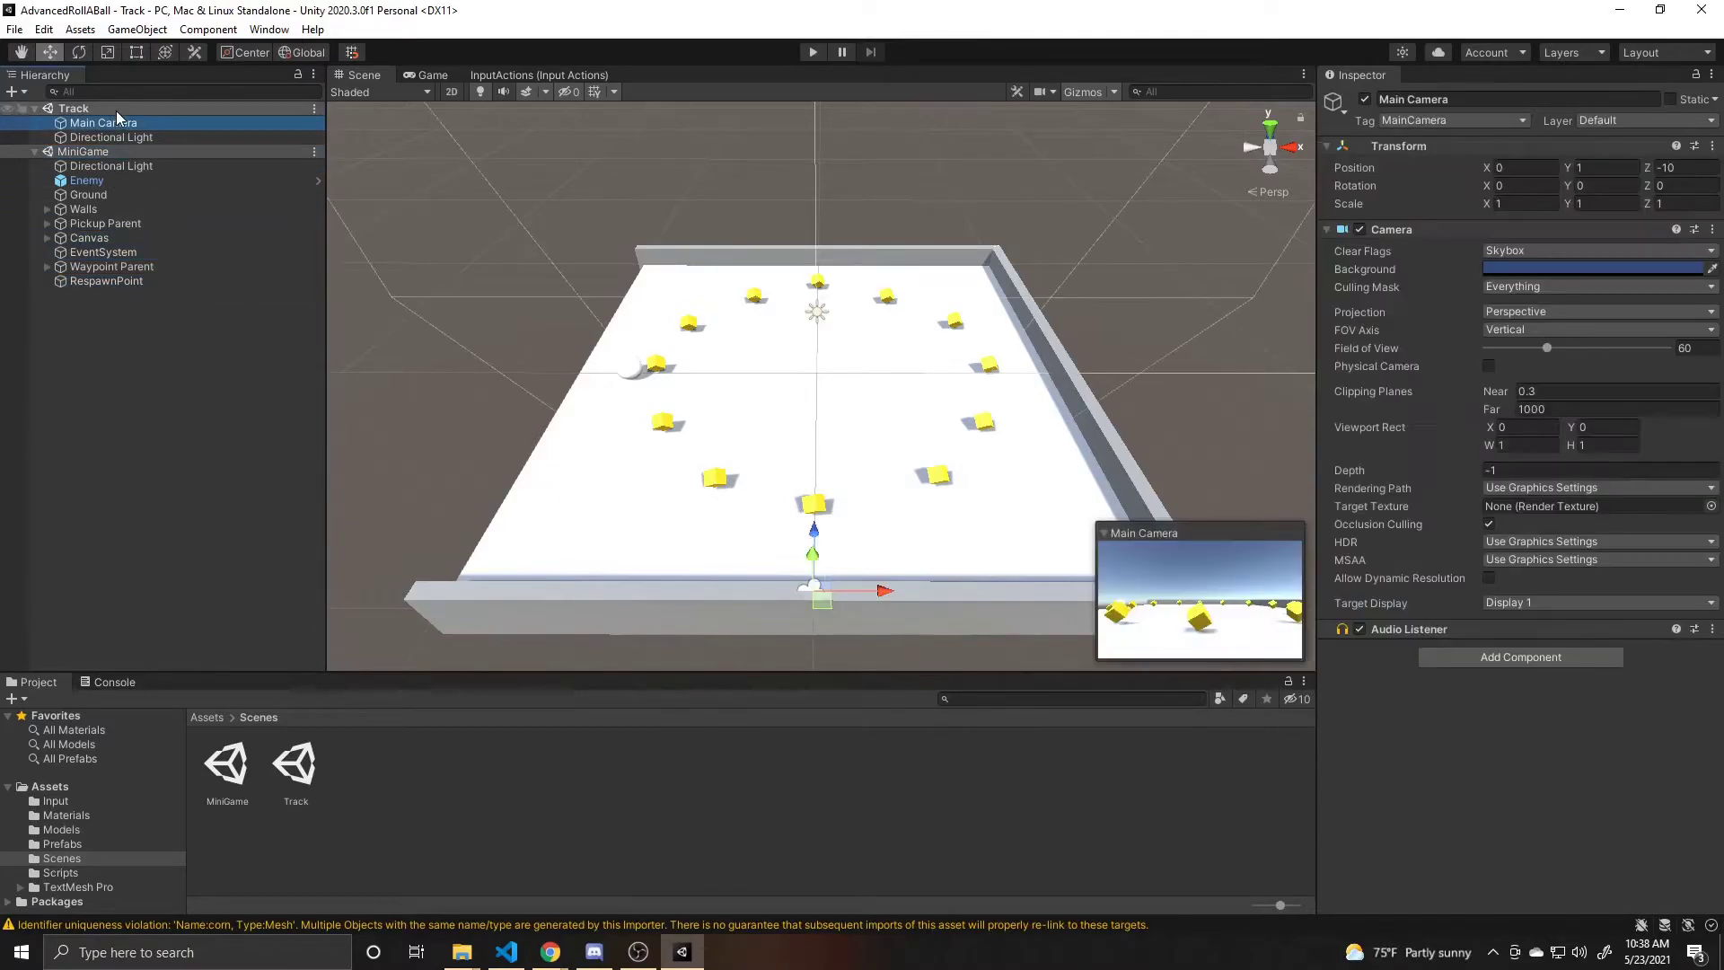
left_click(116, 110)
key("ctrl+v")
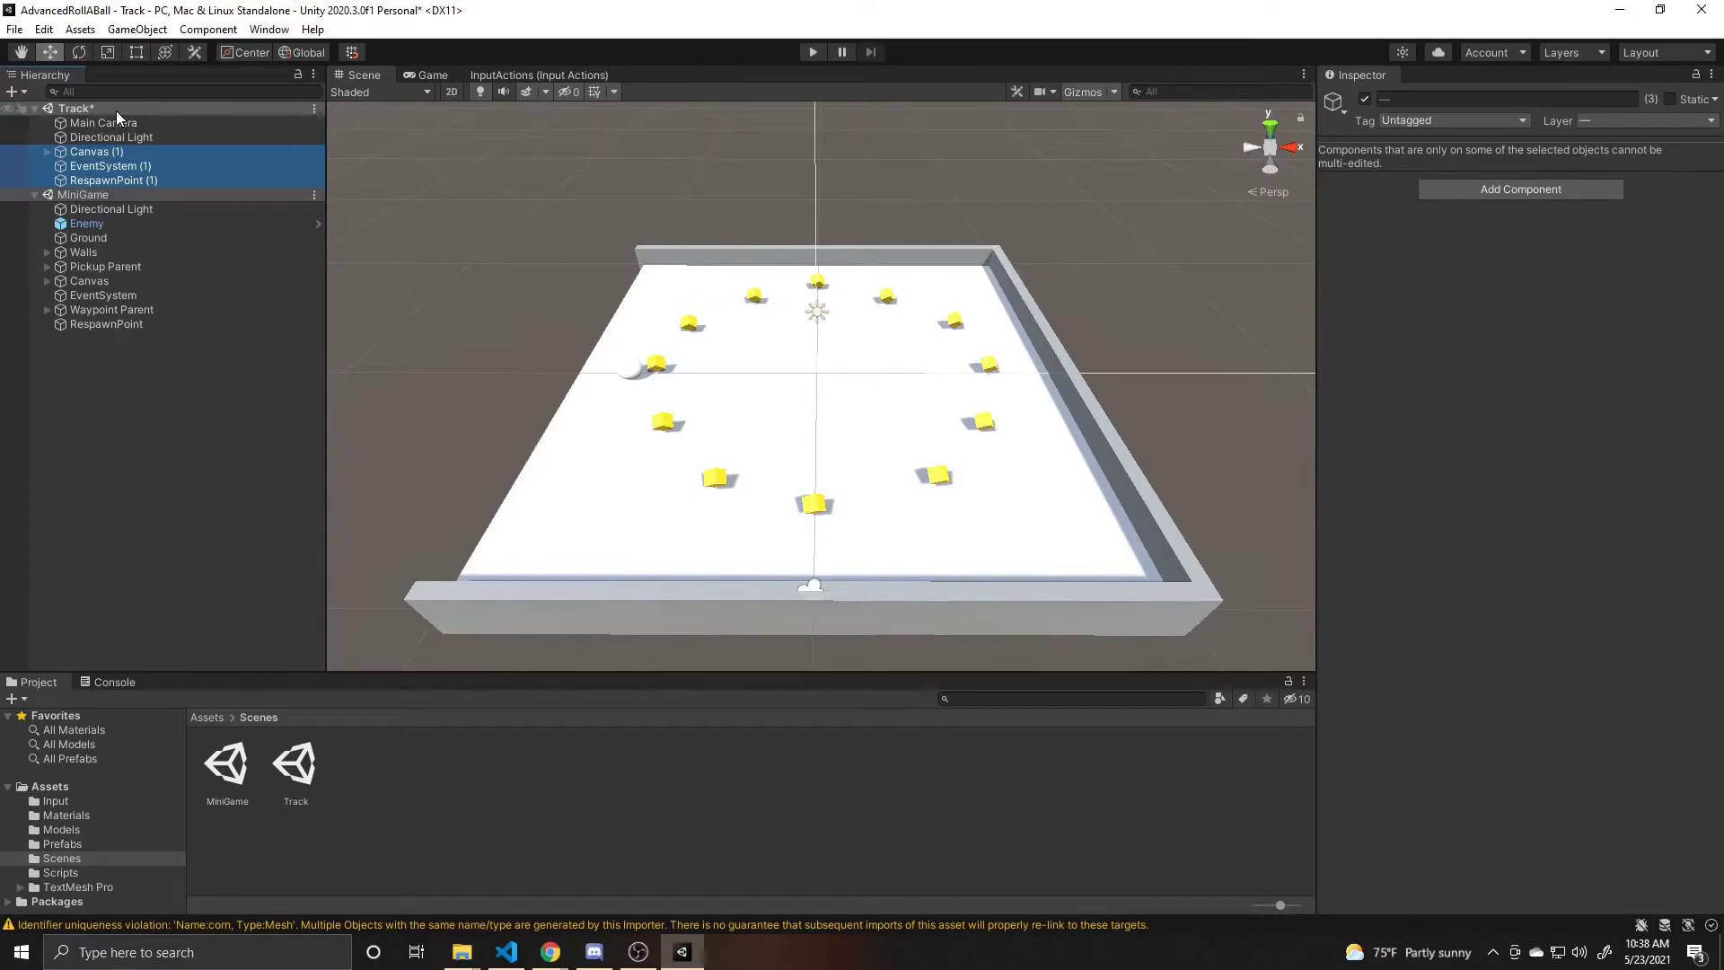
Strip the ' (1)' suffix from the pasted Canvas, RespawnPoint and EventSystem names
left_click(131, 156)
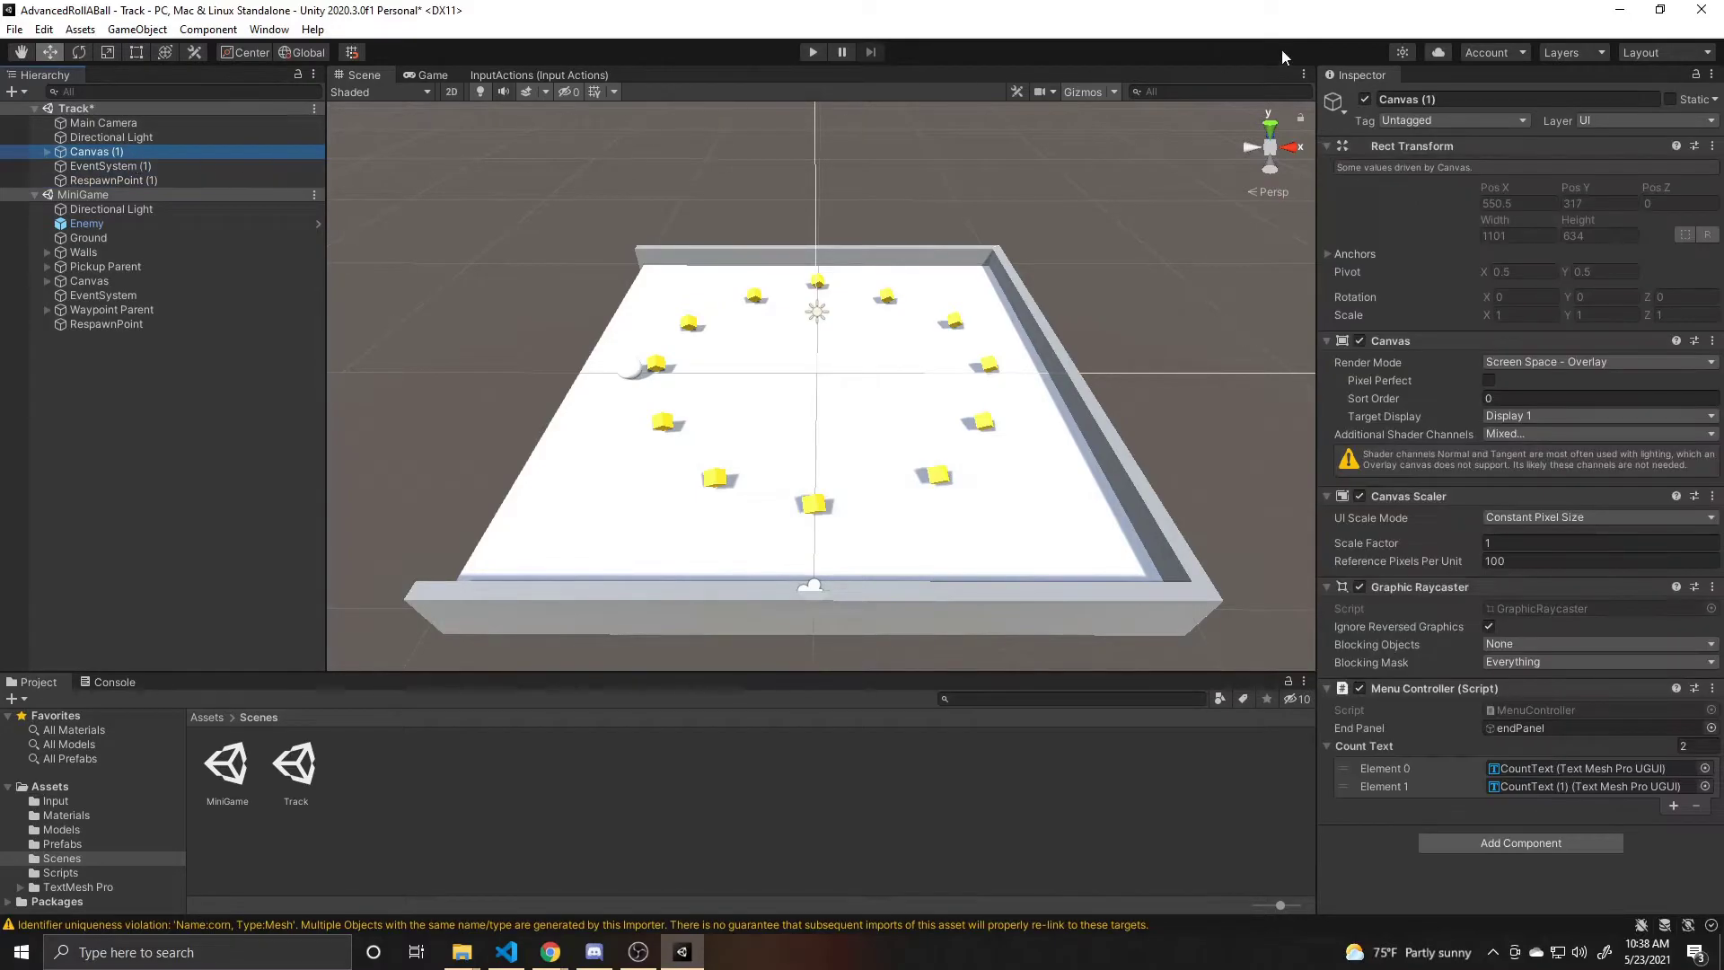
left_click(1505, 97)
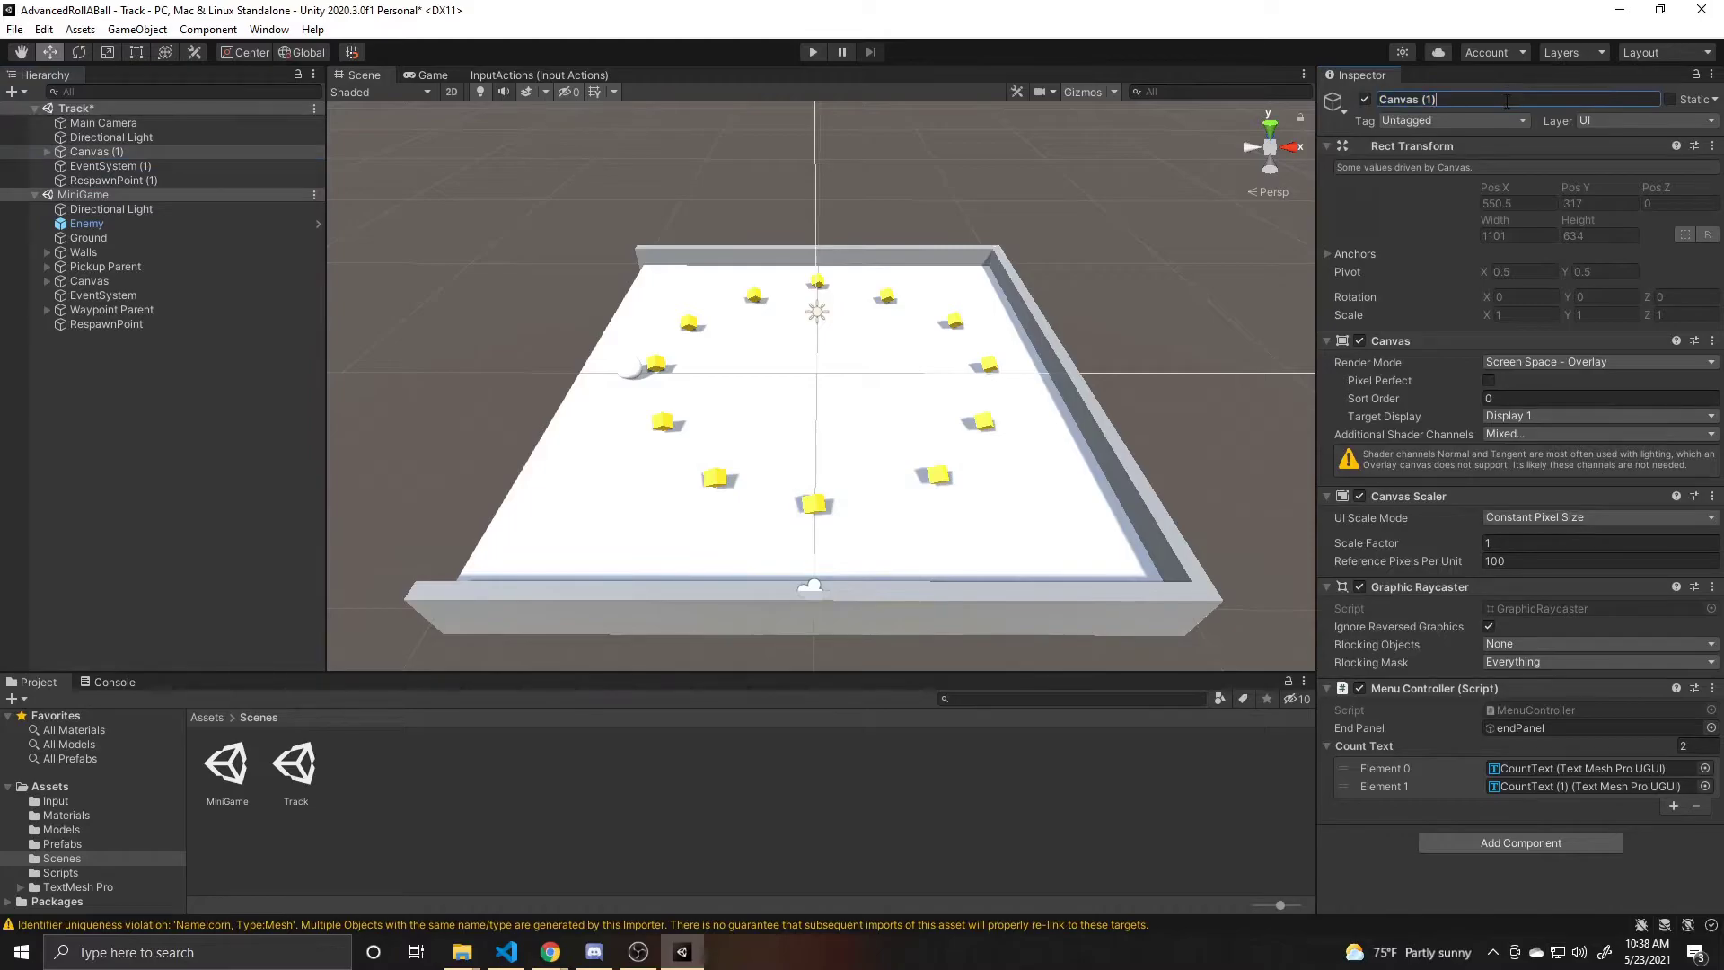
key("BackSpace")
key("BackSpace")
key("BackSpace")
key("BackSpace")
left_click(189, 179)
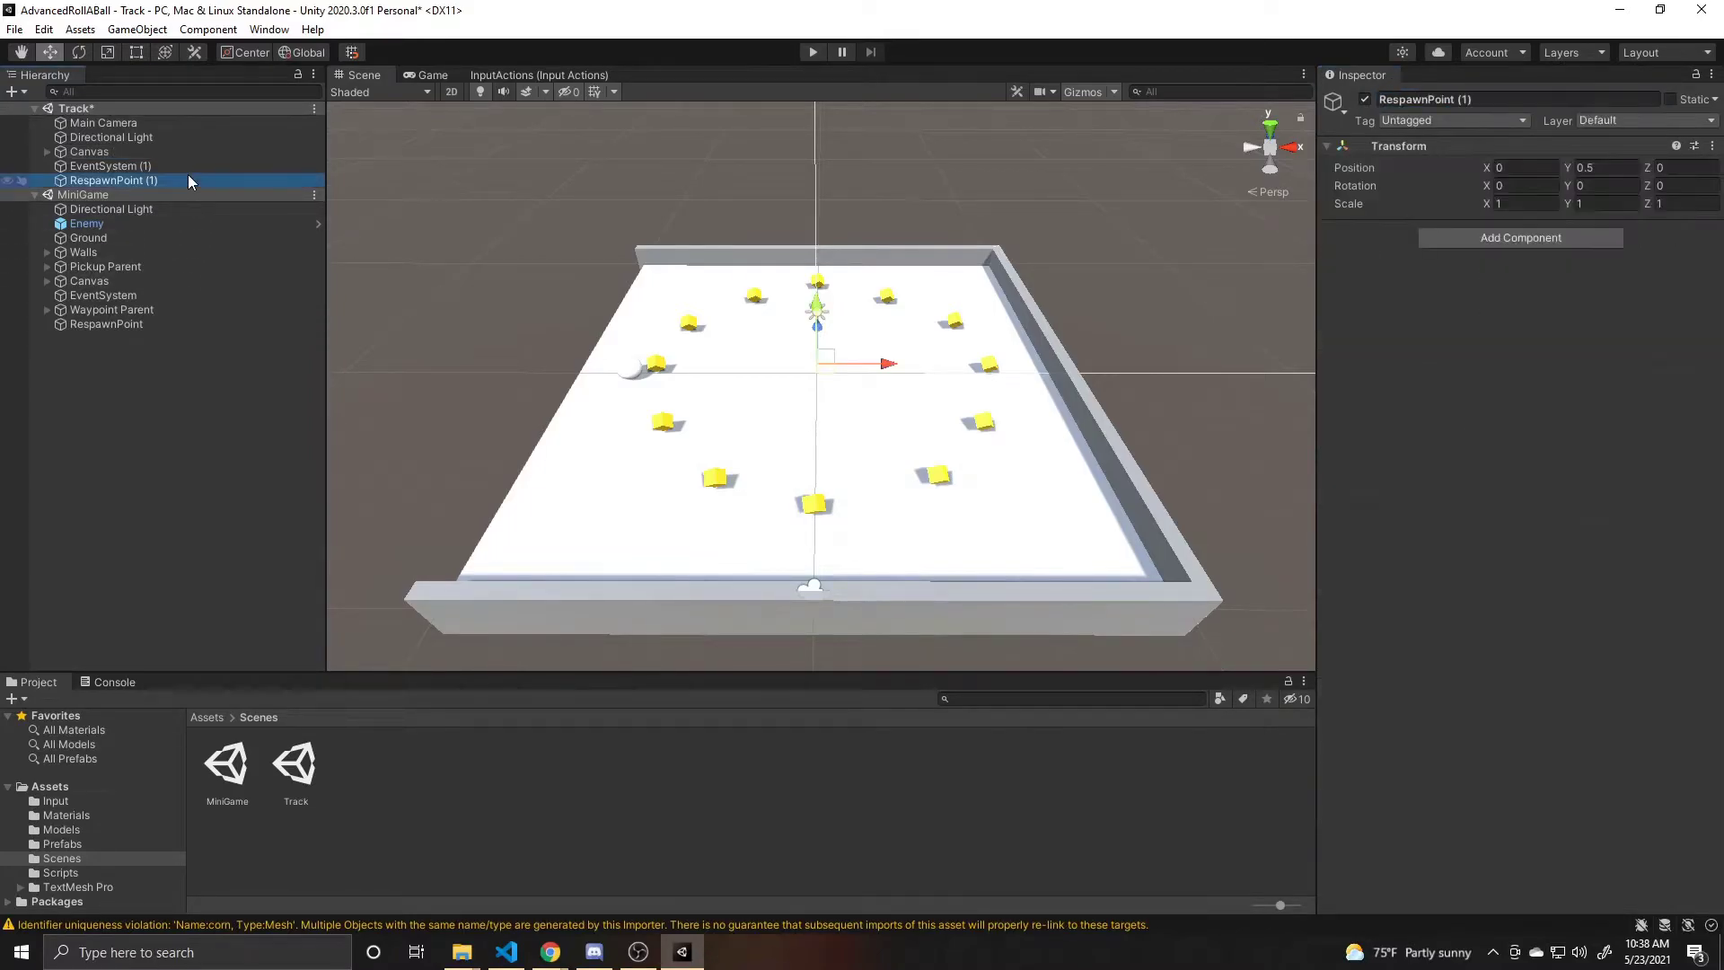
left_click(1486, 97)
key("End")
key("BackSpace")
key("BackSpace")
key("BackSpace")
key("BackSpace")
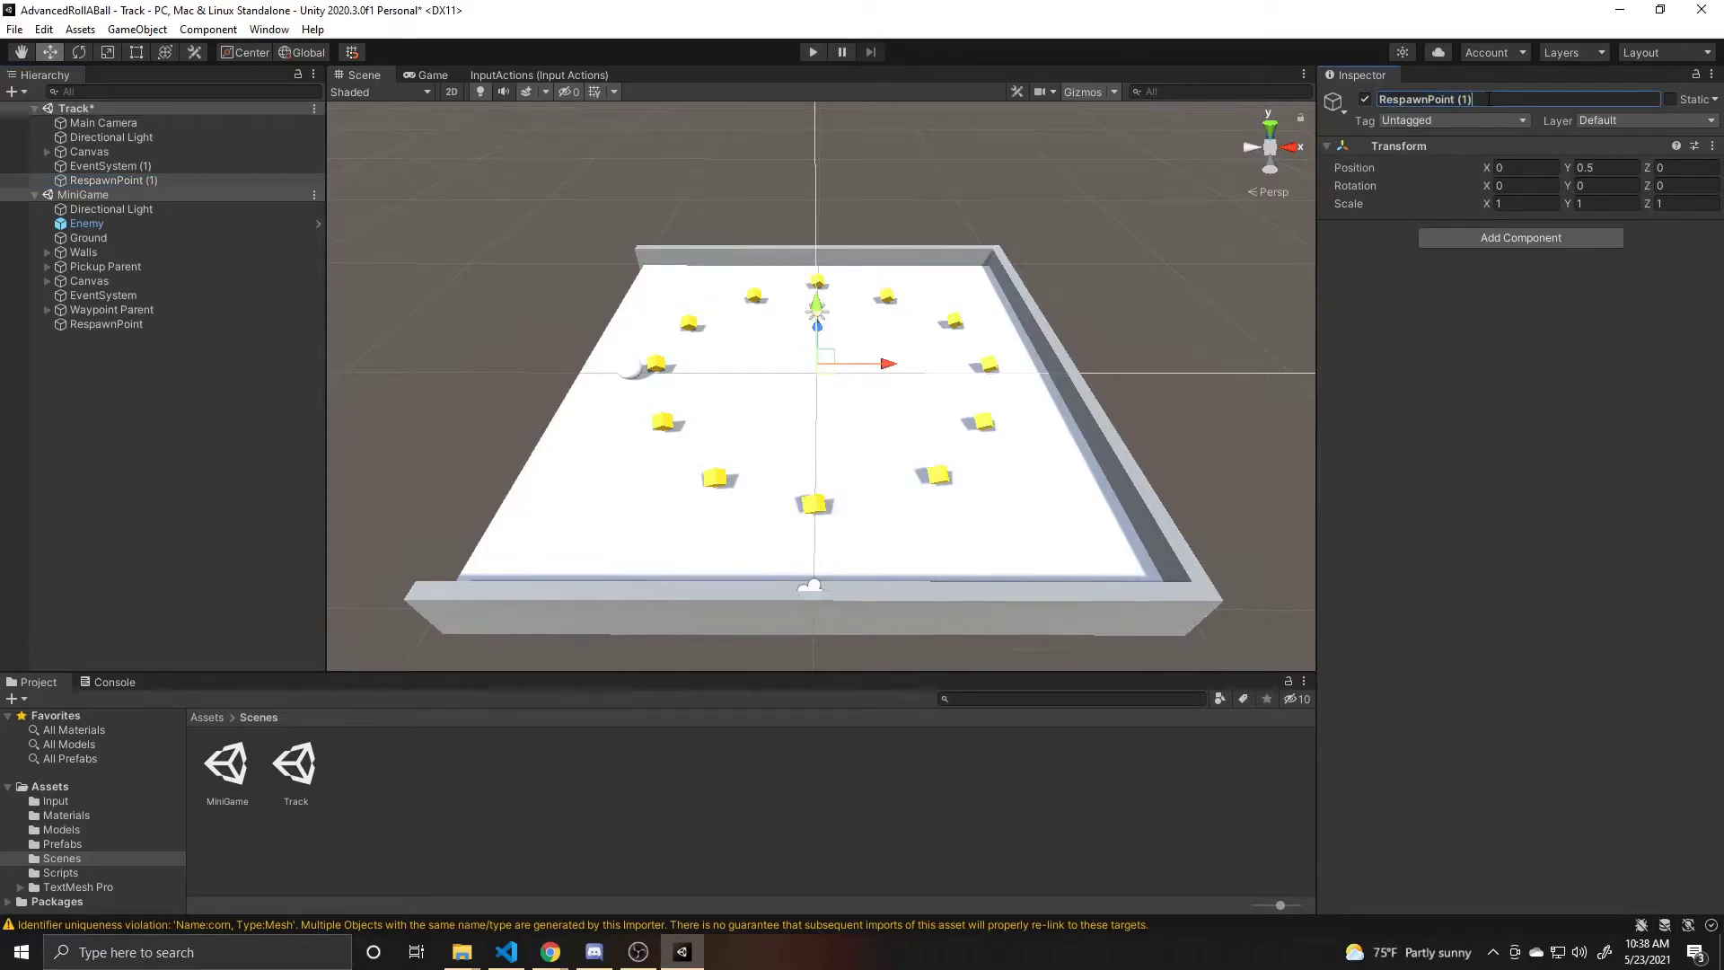
key("Return")
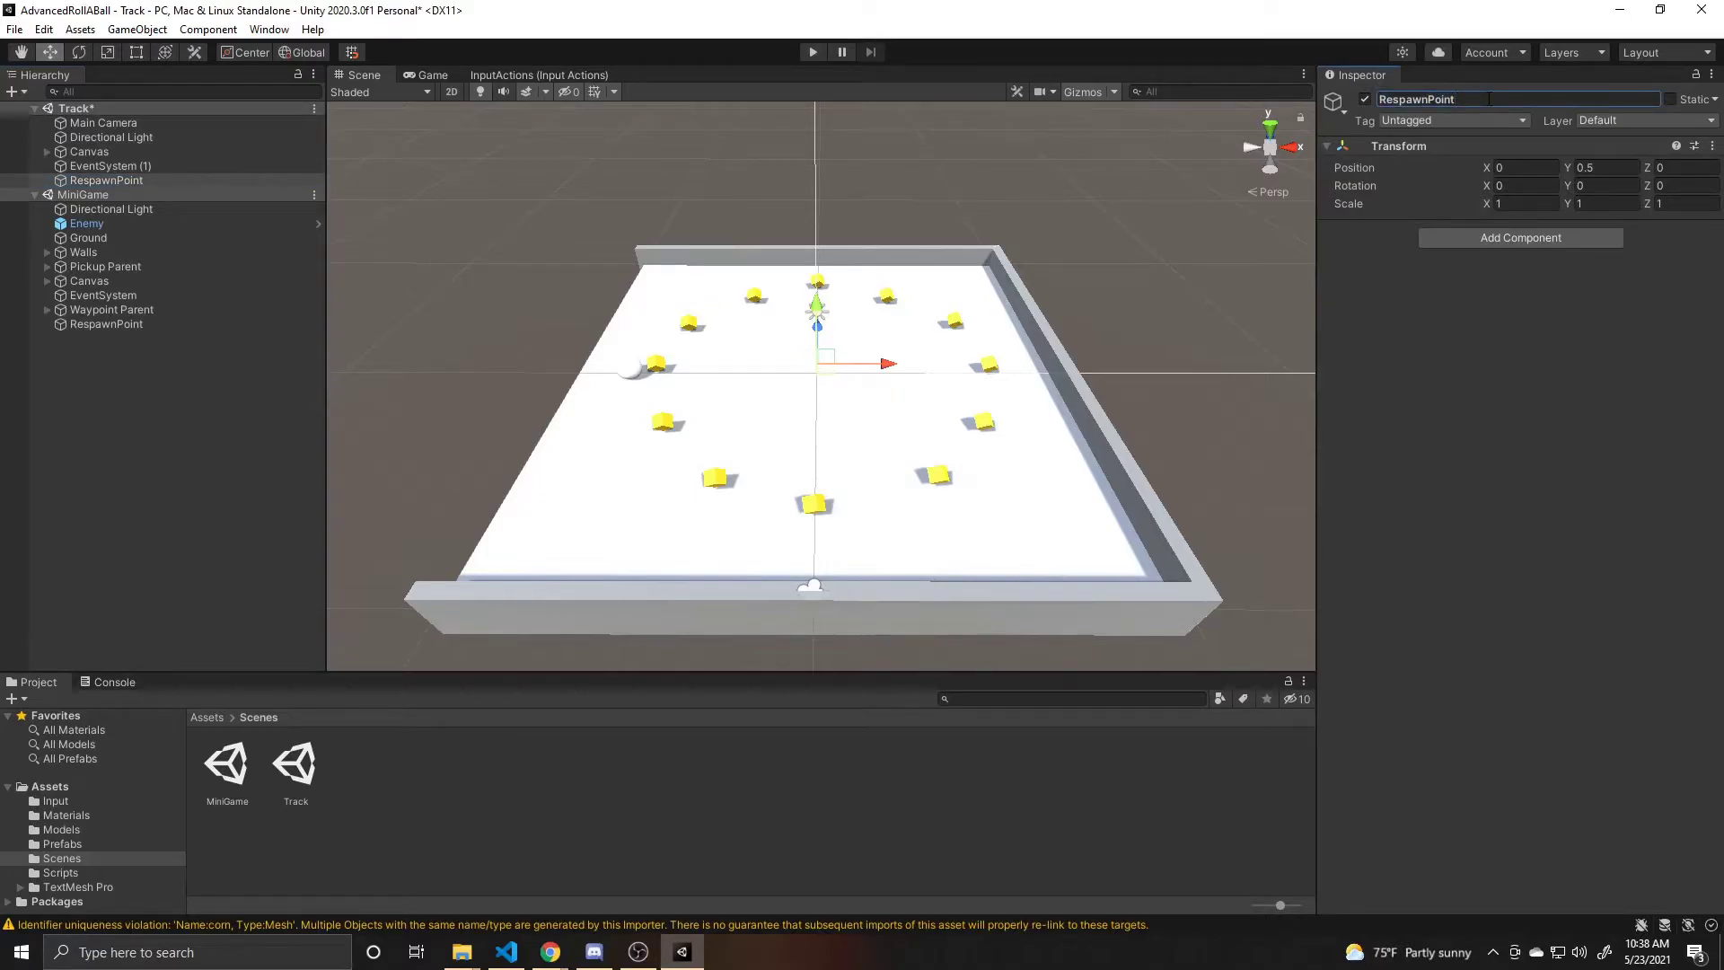
left_click(155, 167)
left_click(1544, 98)
key("End")
key("BackSpace")
key("BackSpace")
key("BackSpace")
key("BackSpace")
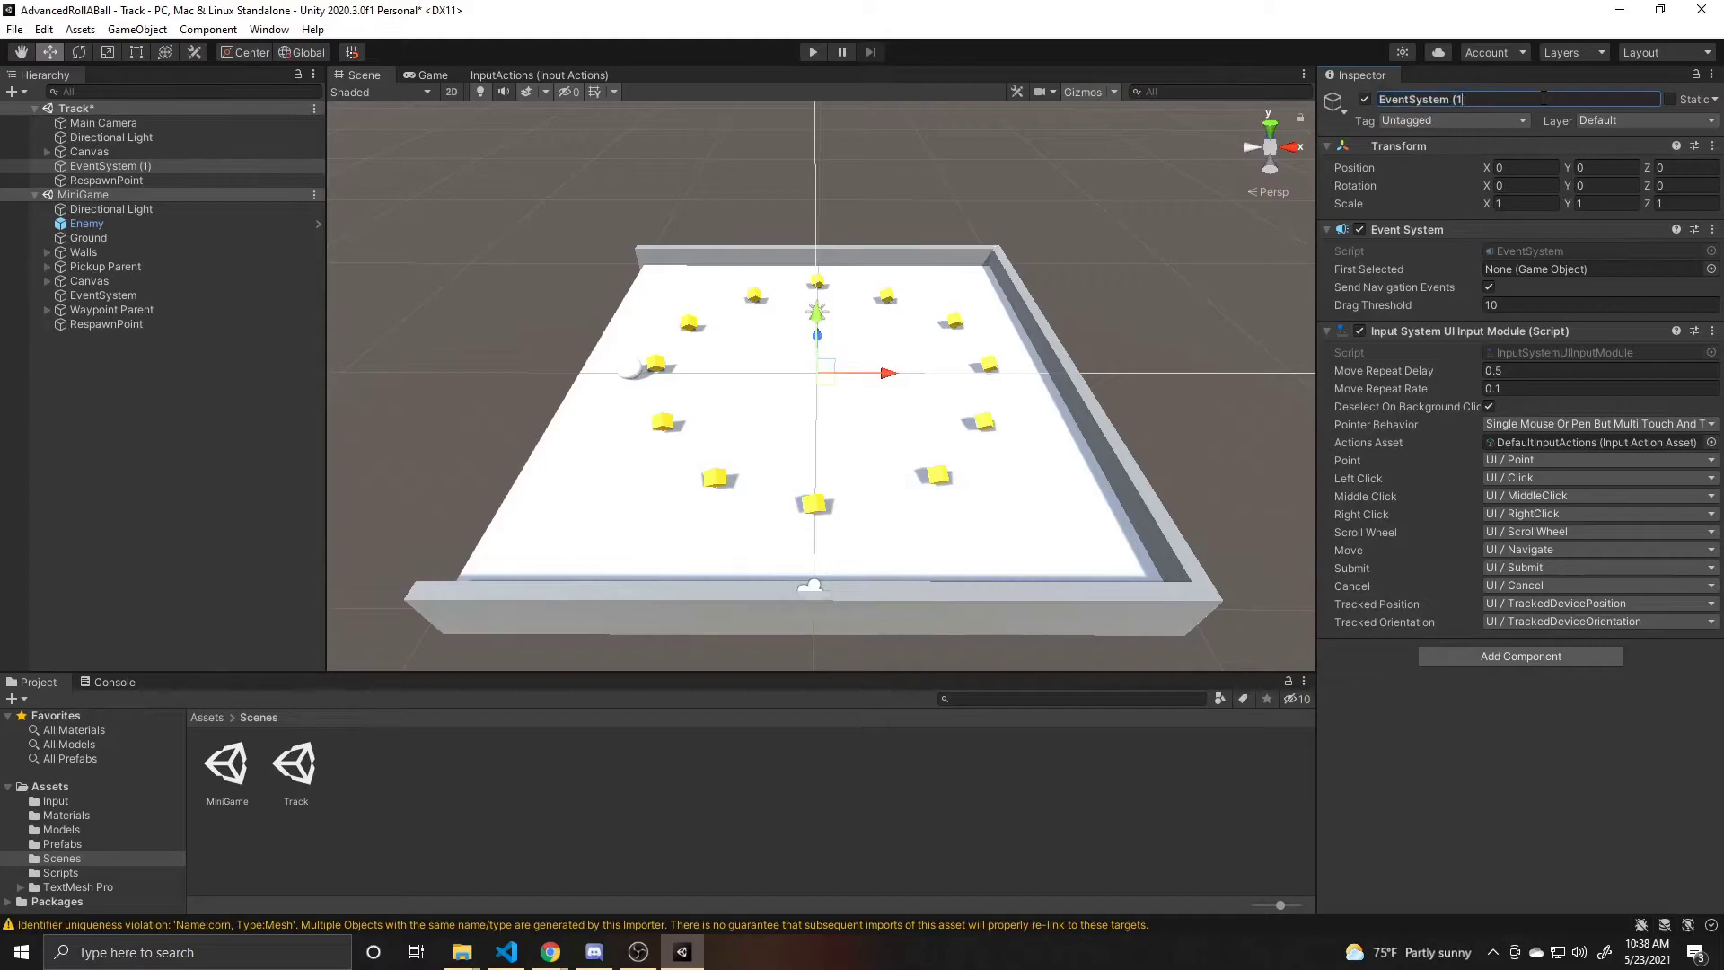
Remove the MiniGame scene from the hierarchy through its options menu
left_click(314, 194)
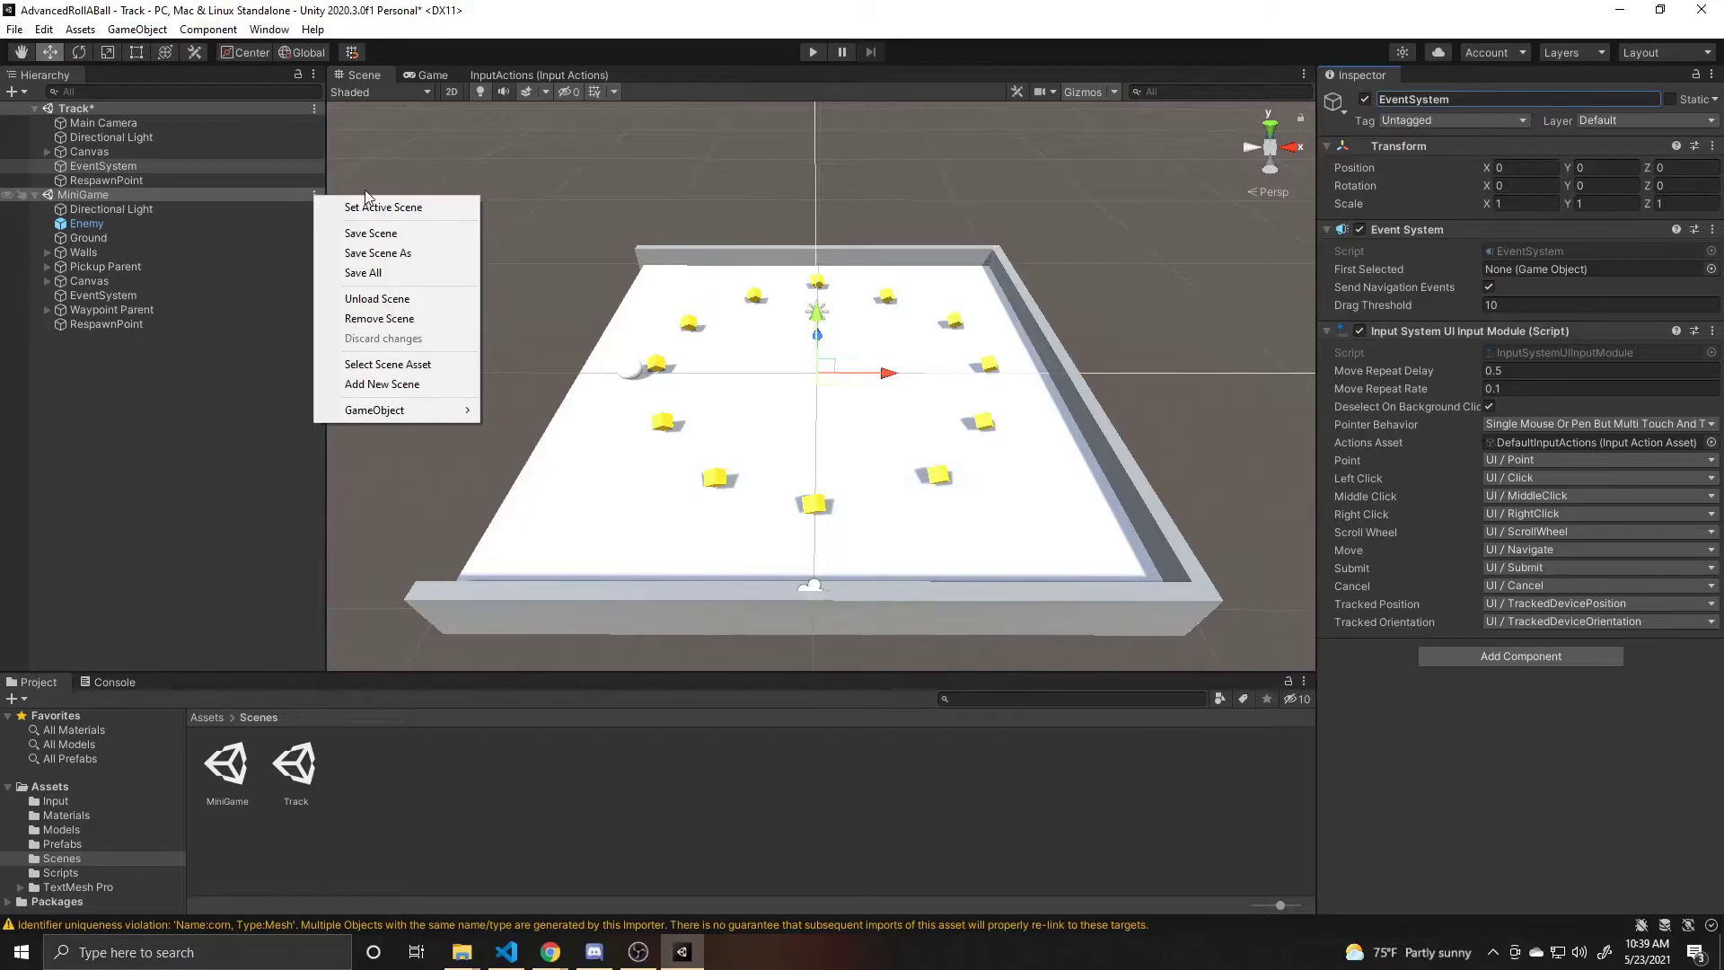
left_click(371, 319)
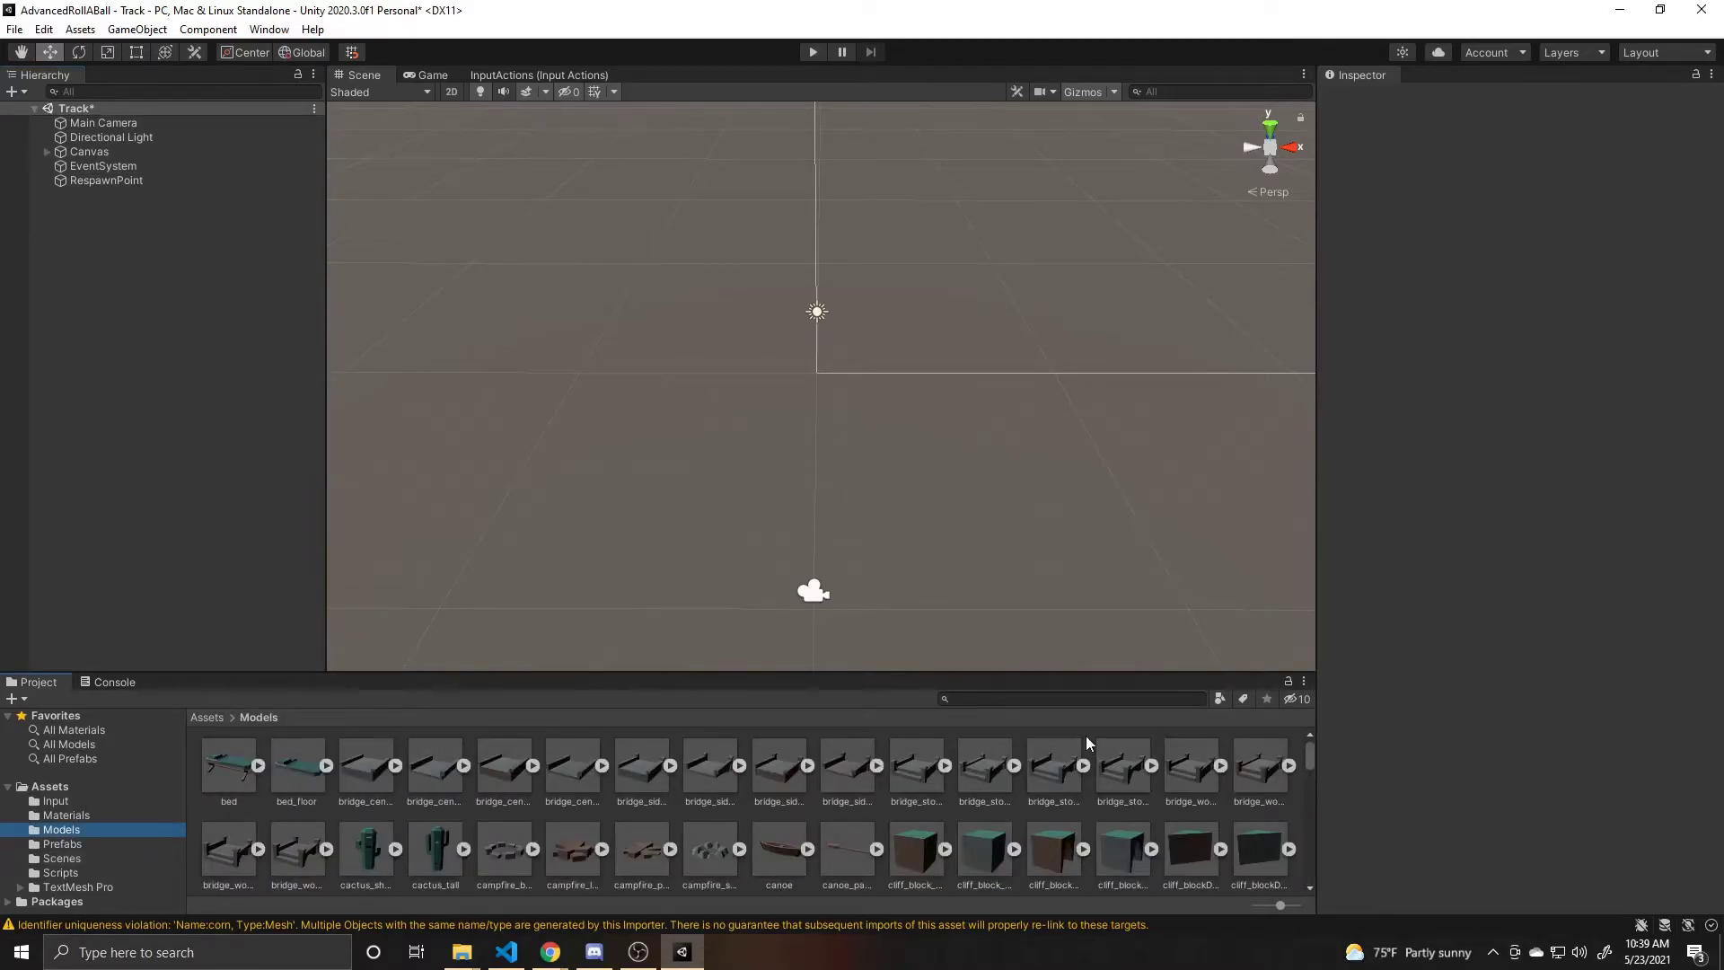
Search the project for 'path' and select the eight ground path models
left_click(1005, 699)
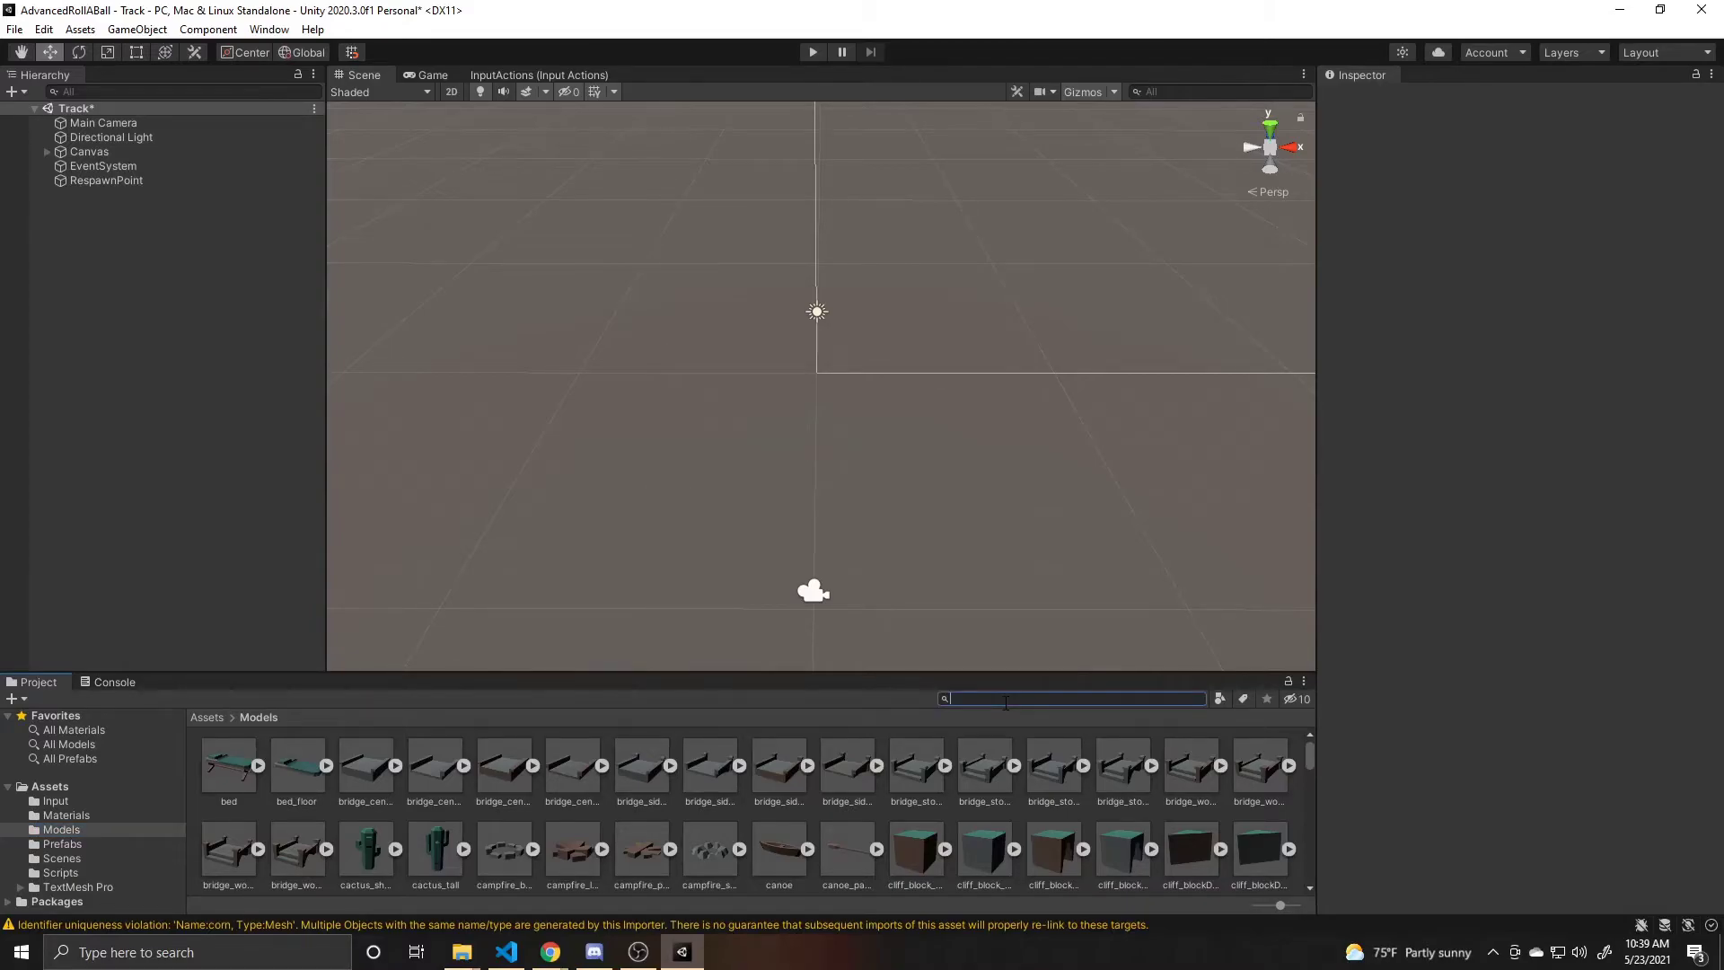
type("path")
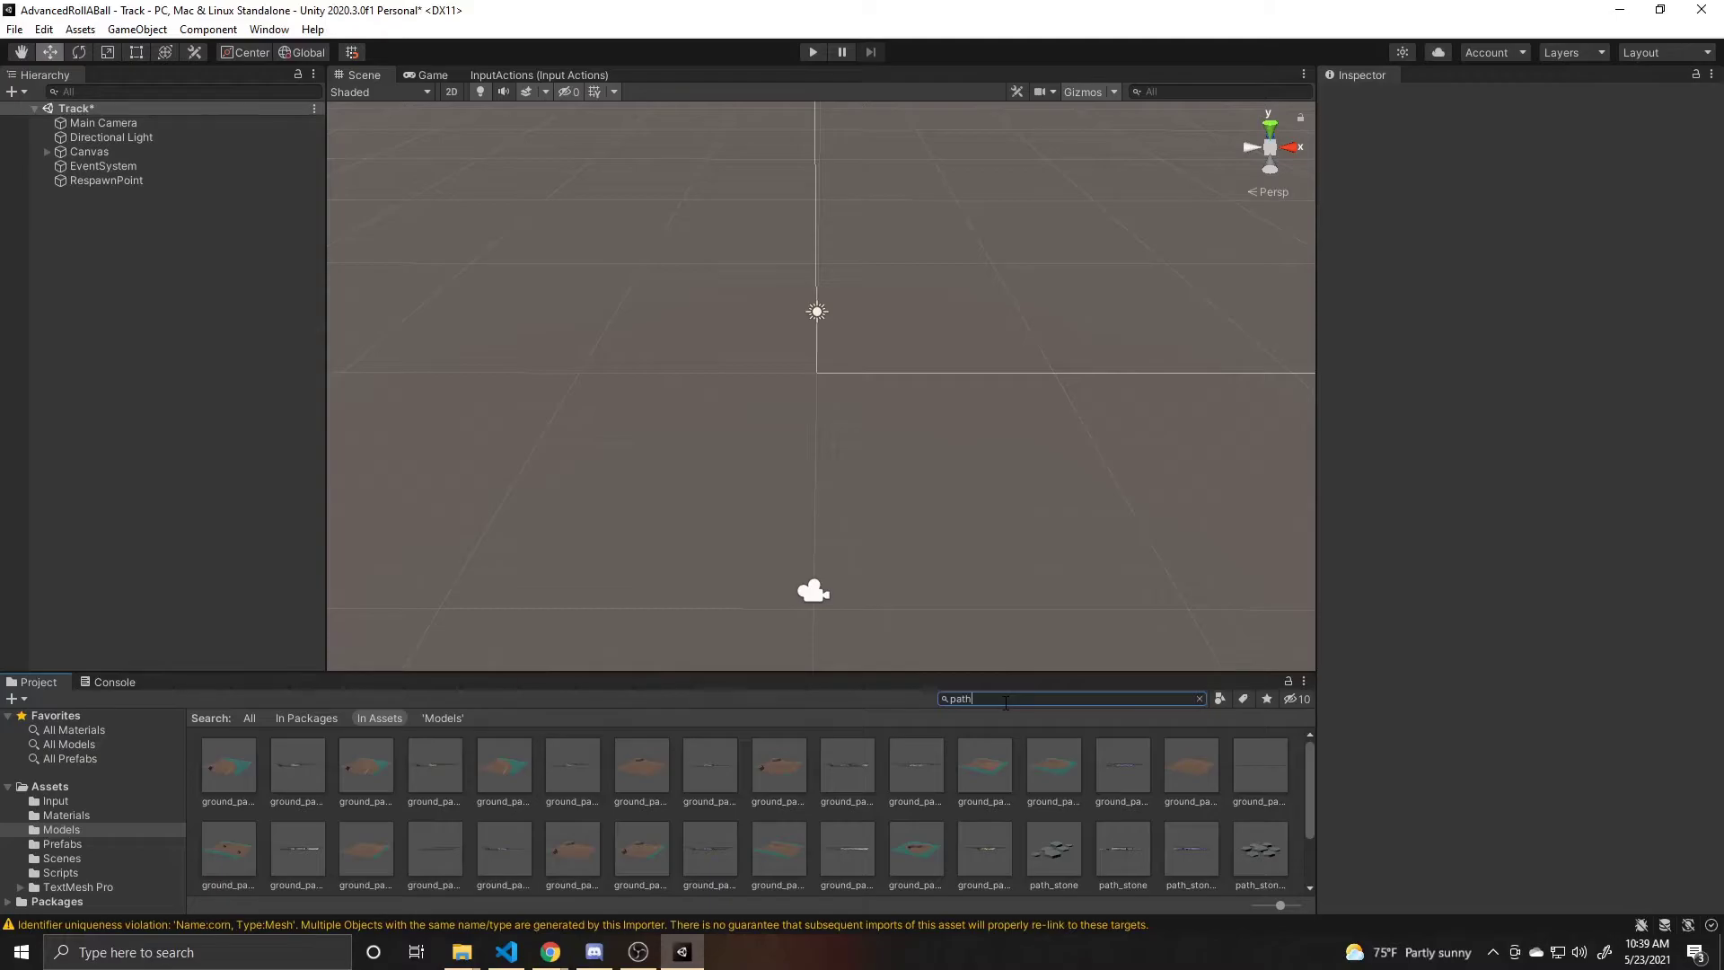
left_click(248, 762)
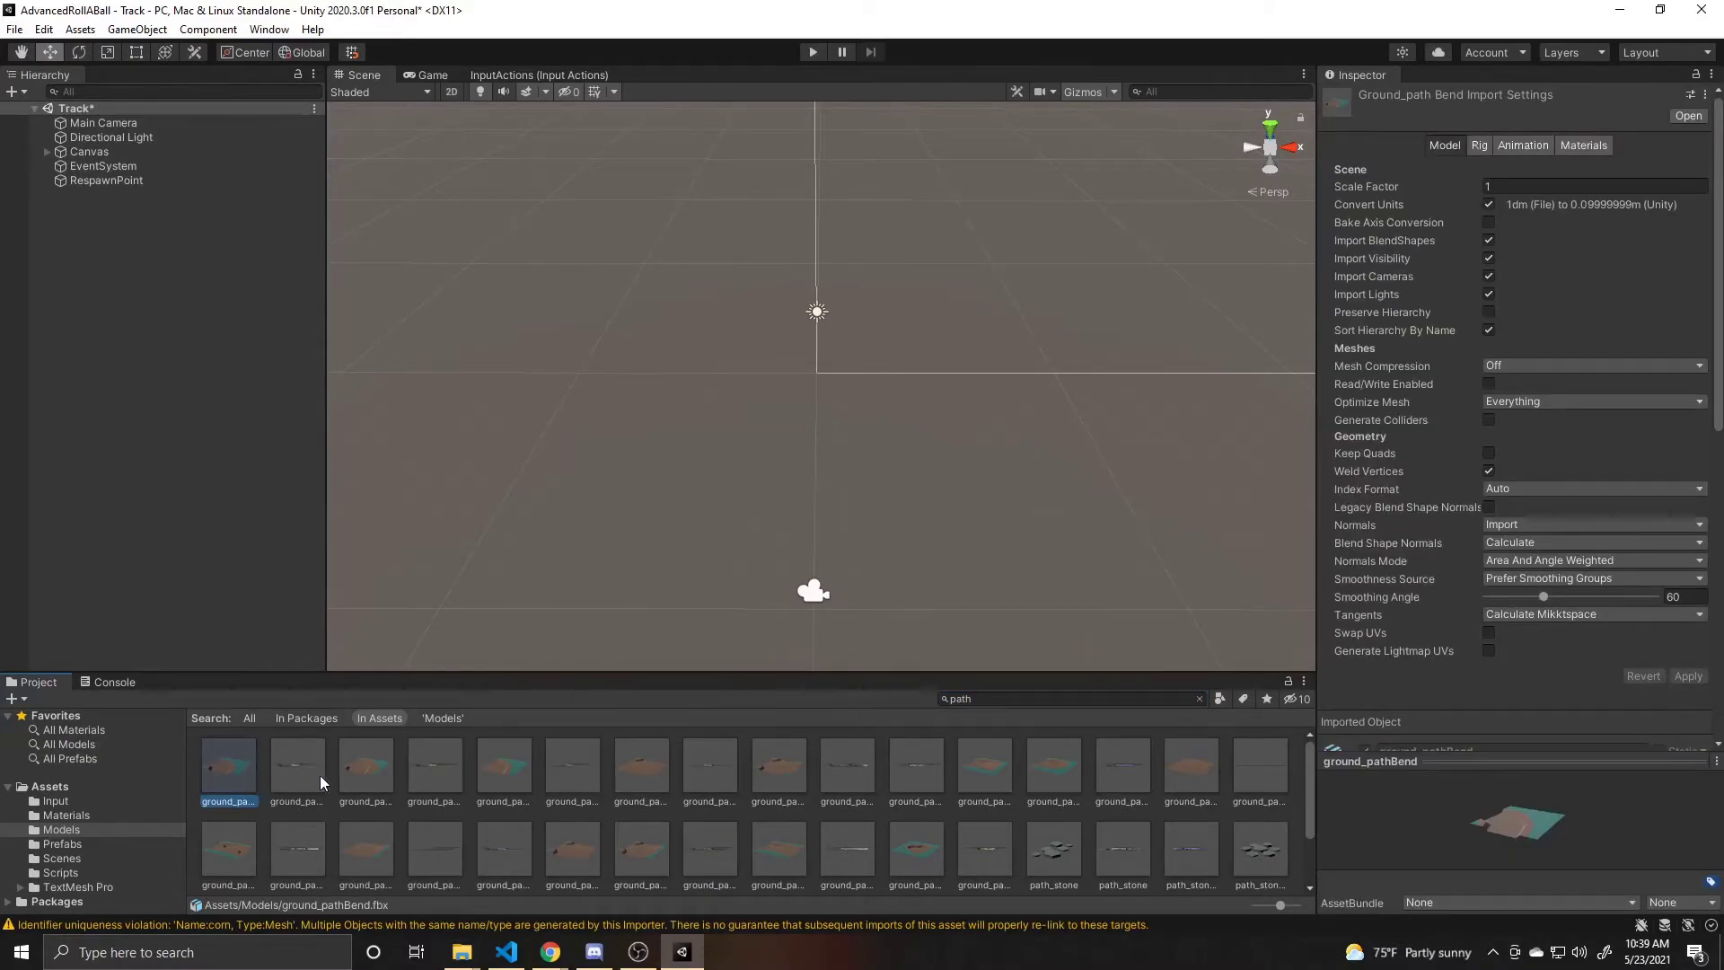
left_click(366, 765, "ctrl")
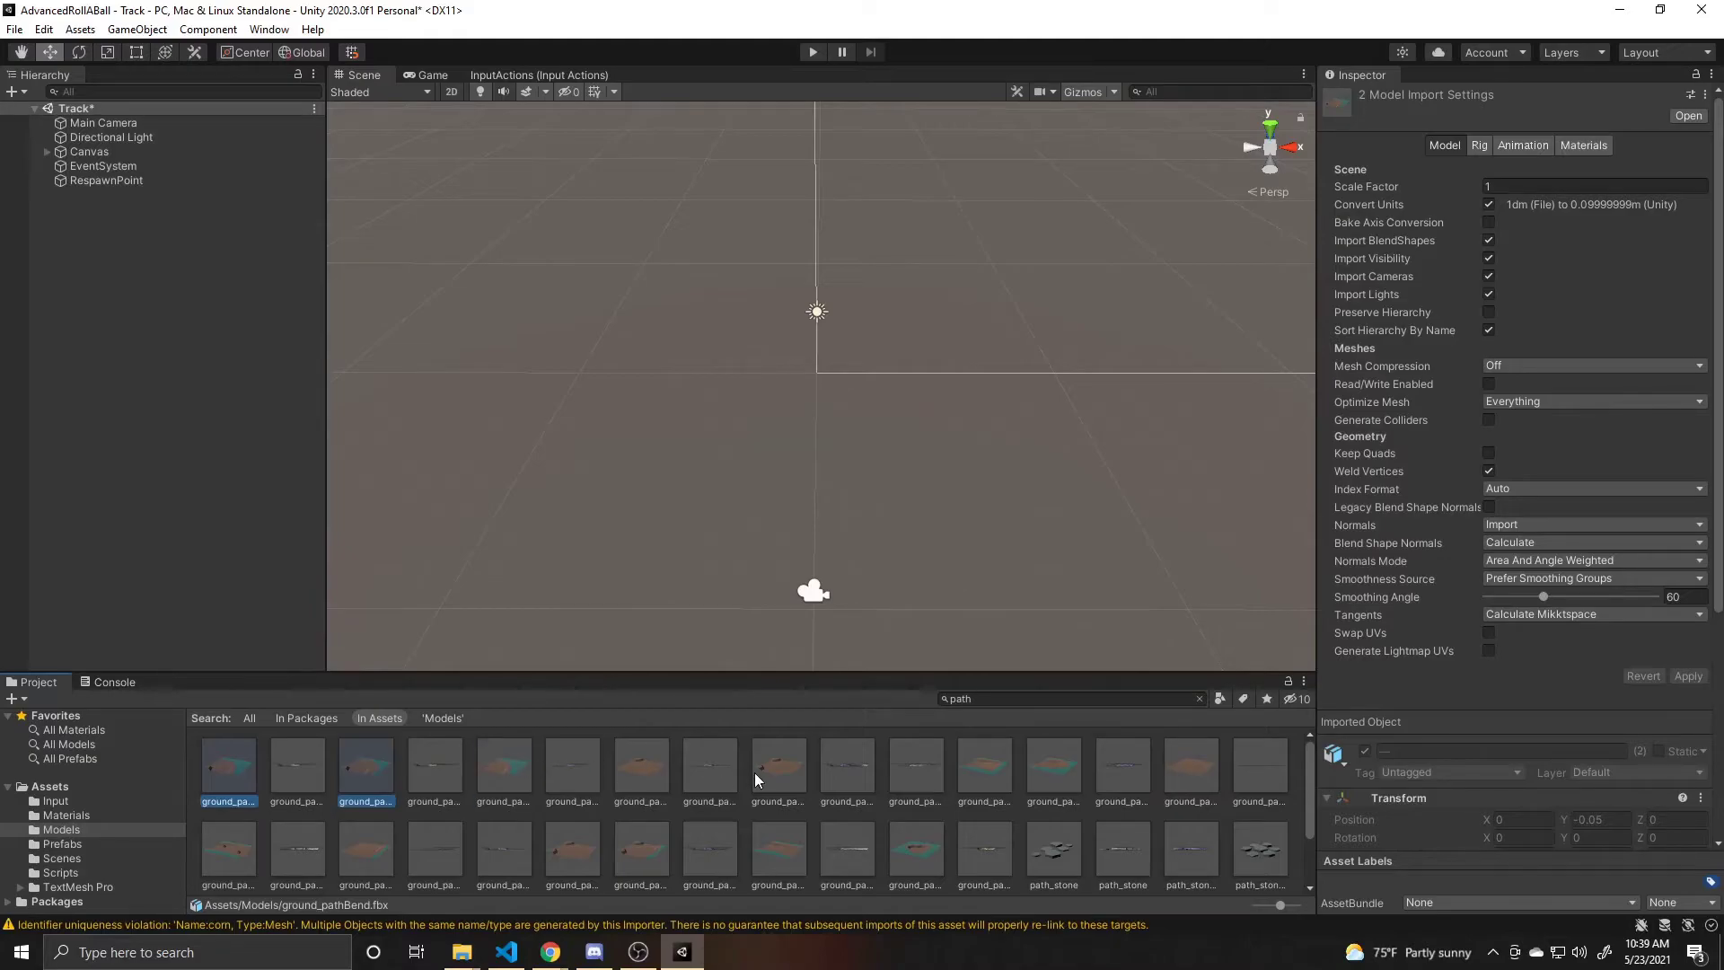
left_click(212, 845, "ctrl")
left_click(699, 834, "ctrl")
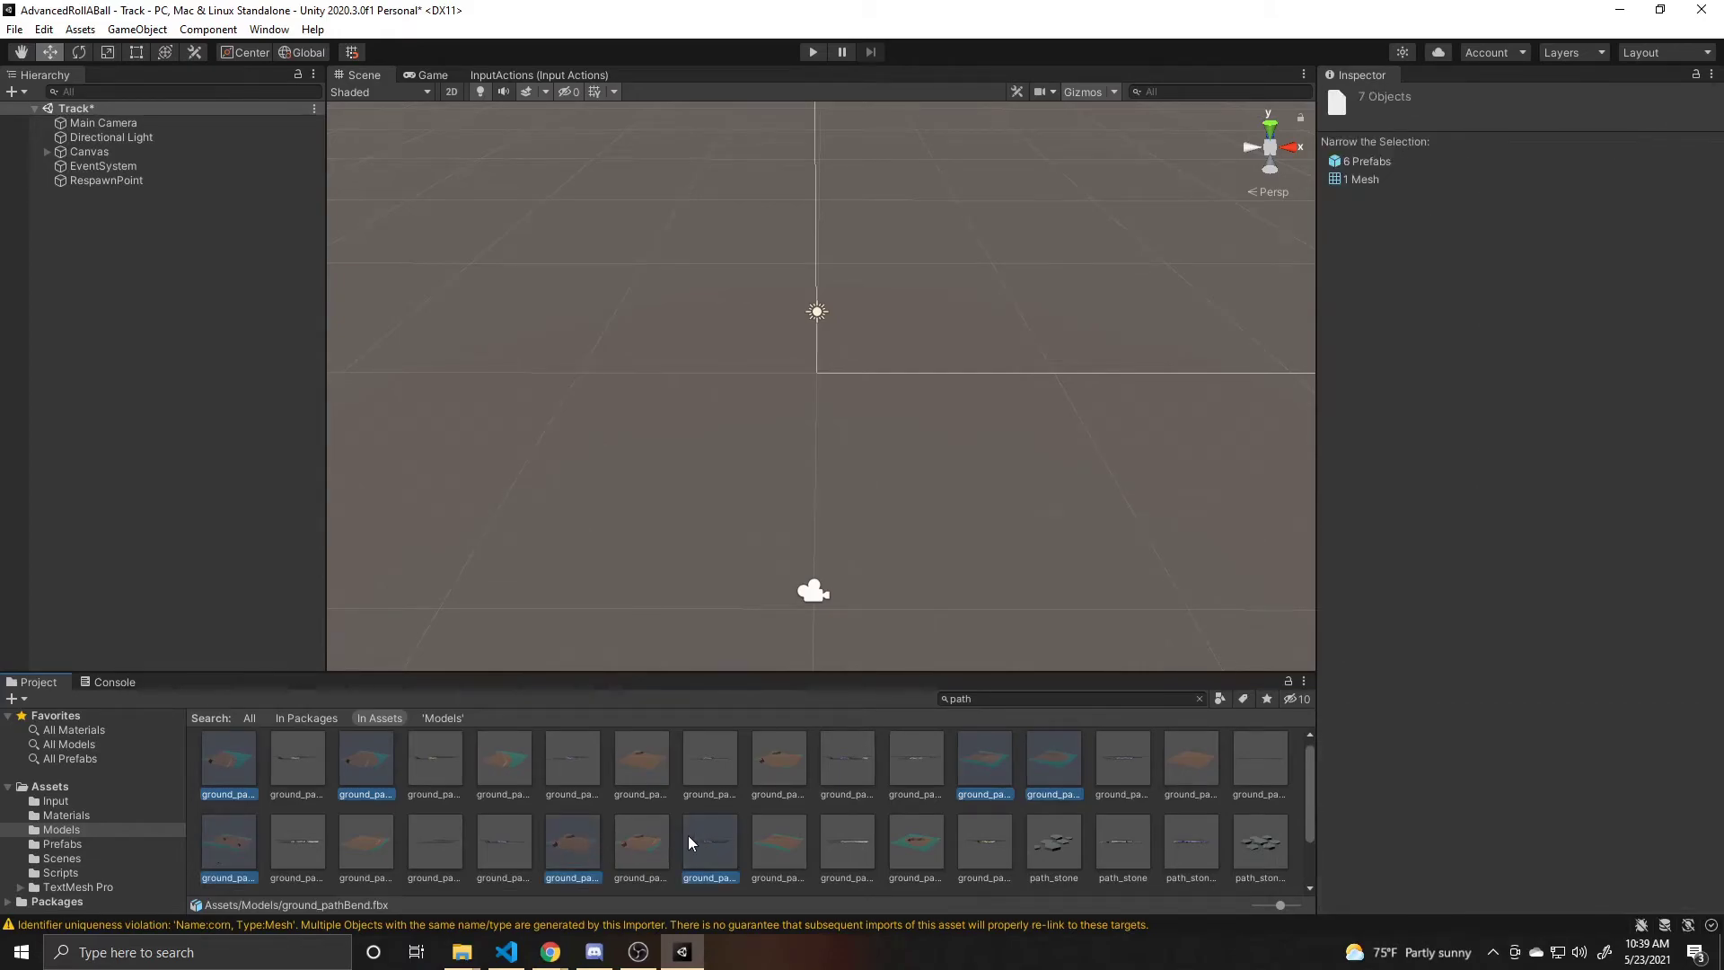
left_click(687, 835, "ctrl")
left_click(632, 836, "ctrl")
left_click(765, 842, "ctrl")
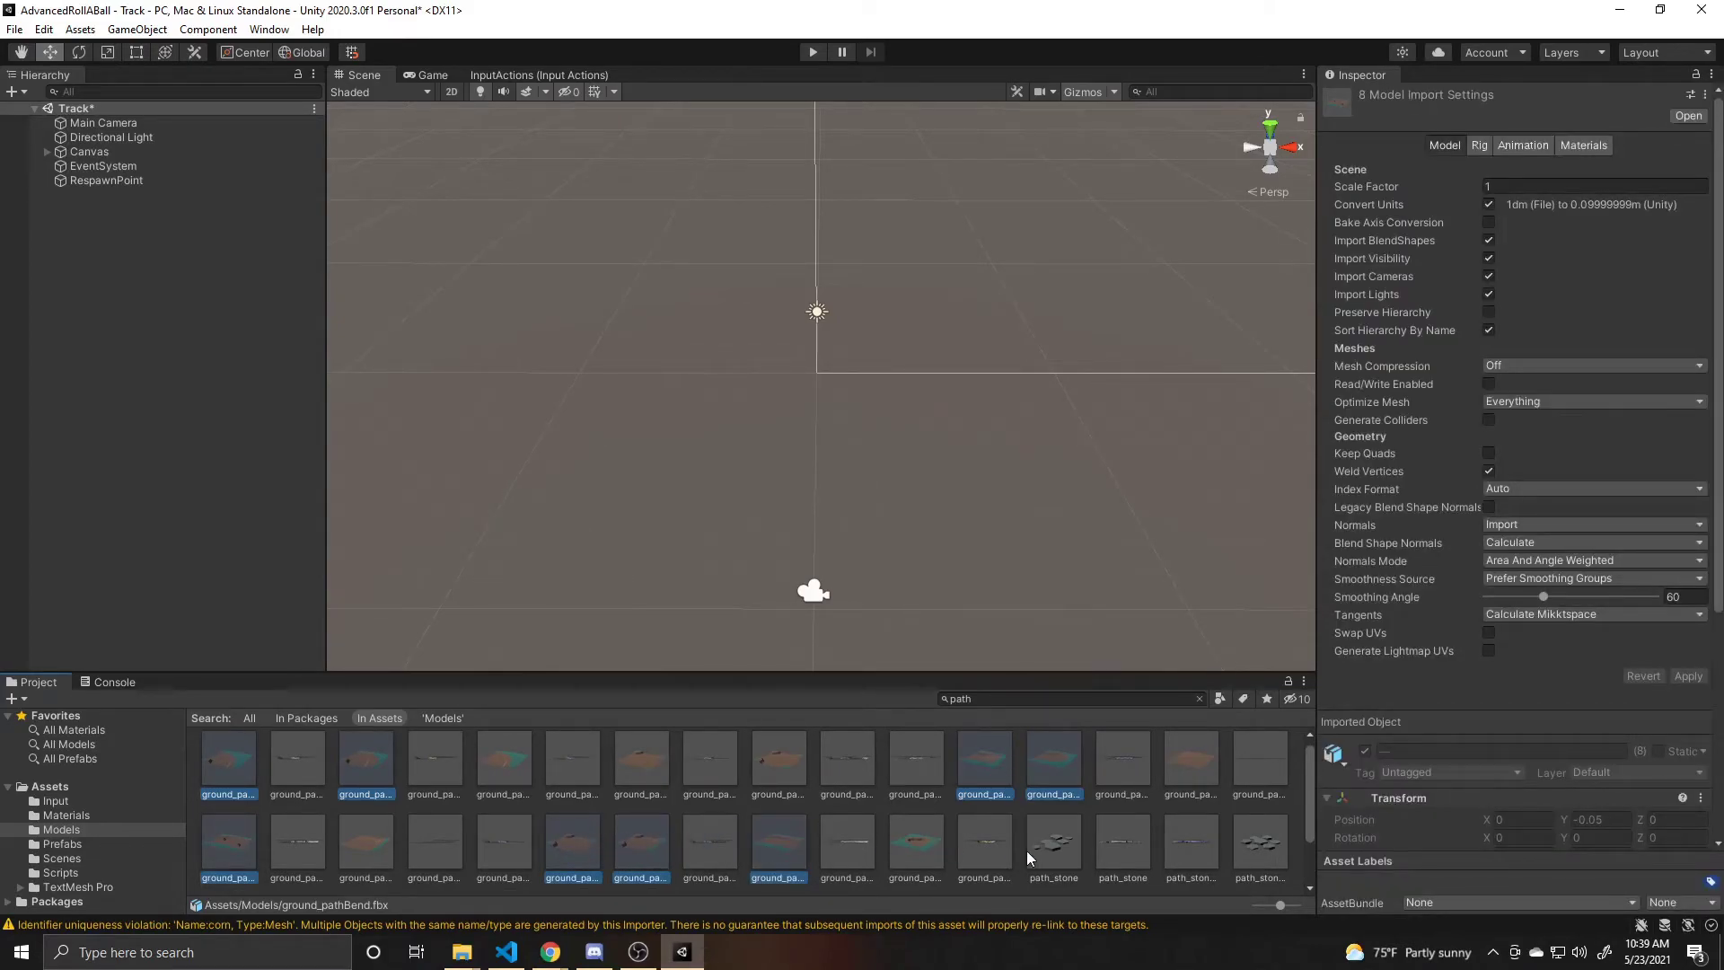
Set the selected models' Scale Factor to 10 and apply it
left_click(1512, 184)
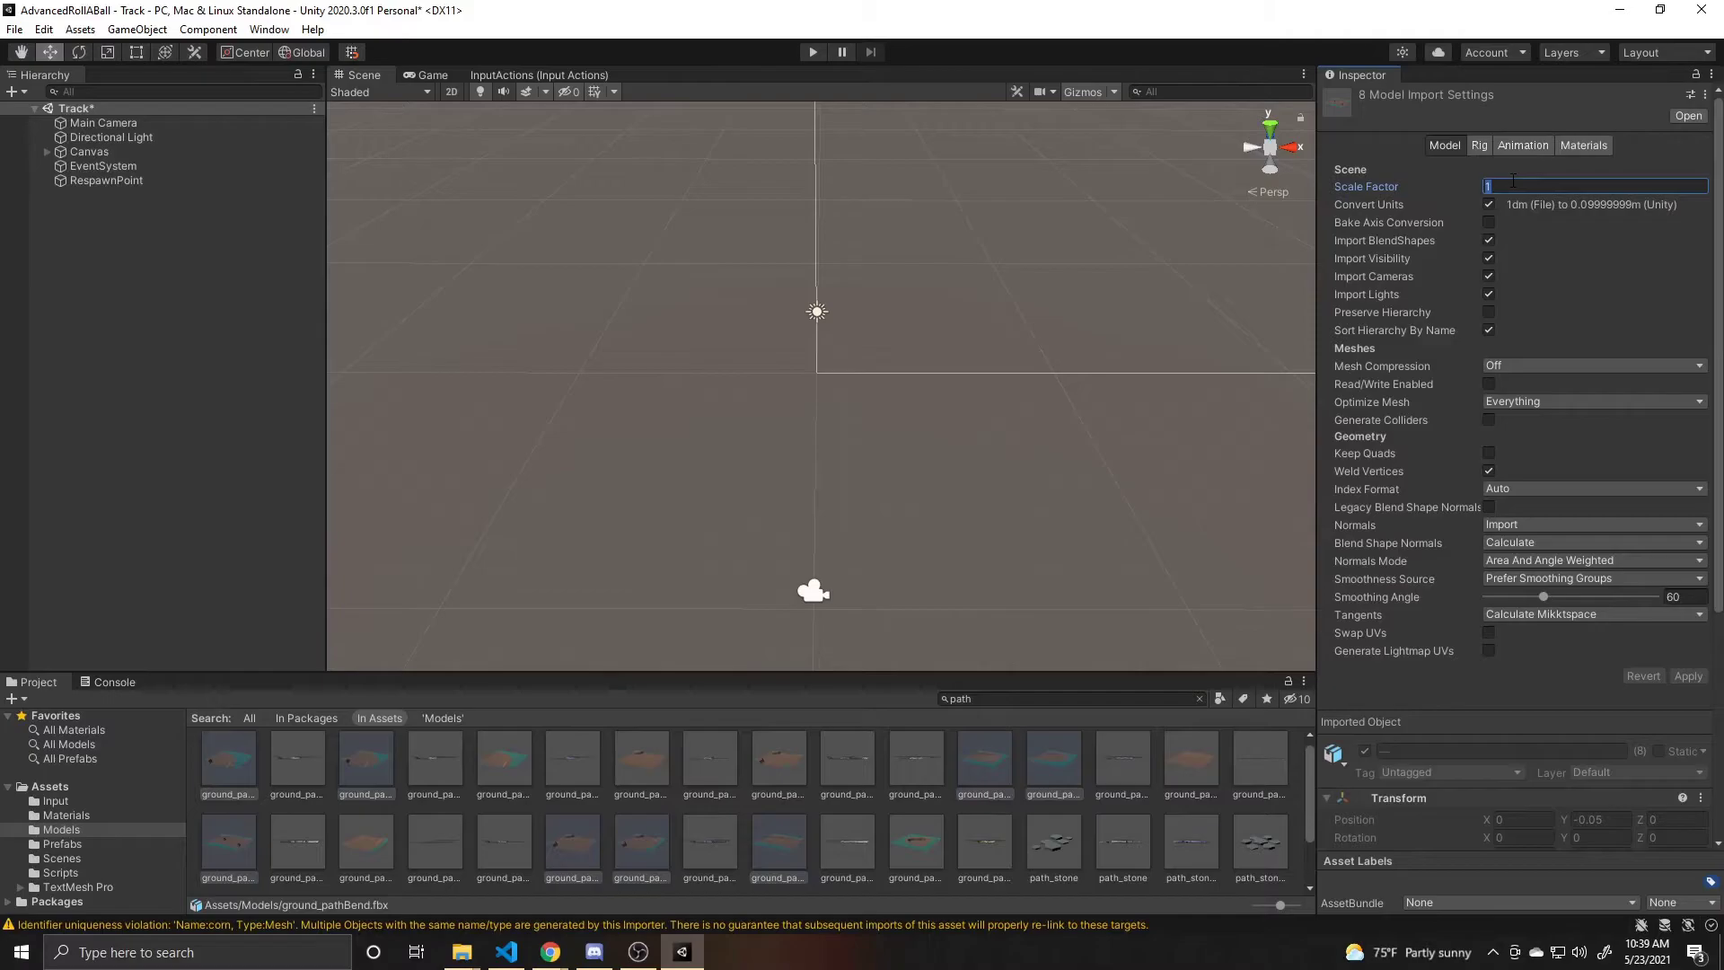
type("10")
left_click(1687, 676)
Create an empty GameObject named 'Paths' in the Track hierarchy
left_click(172, 258)
right_click(172, 258)
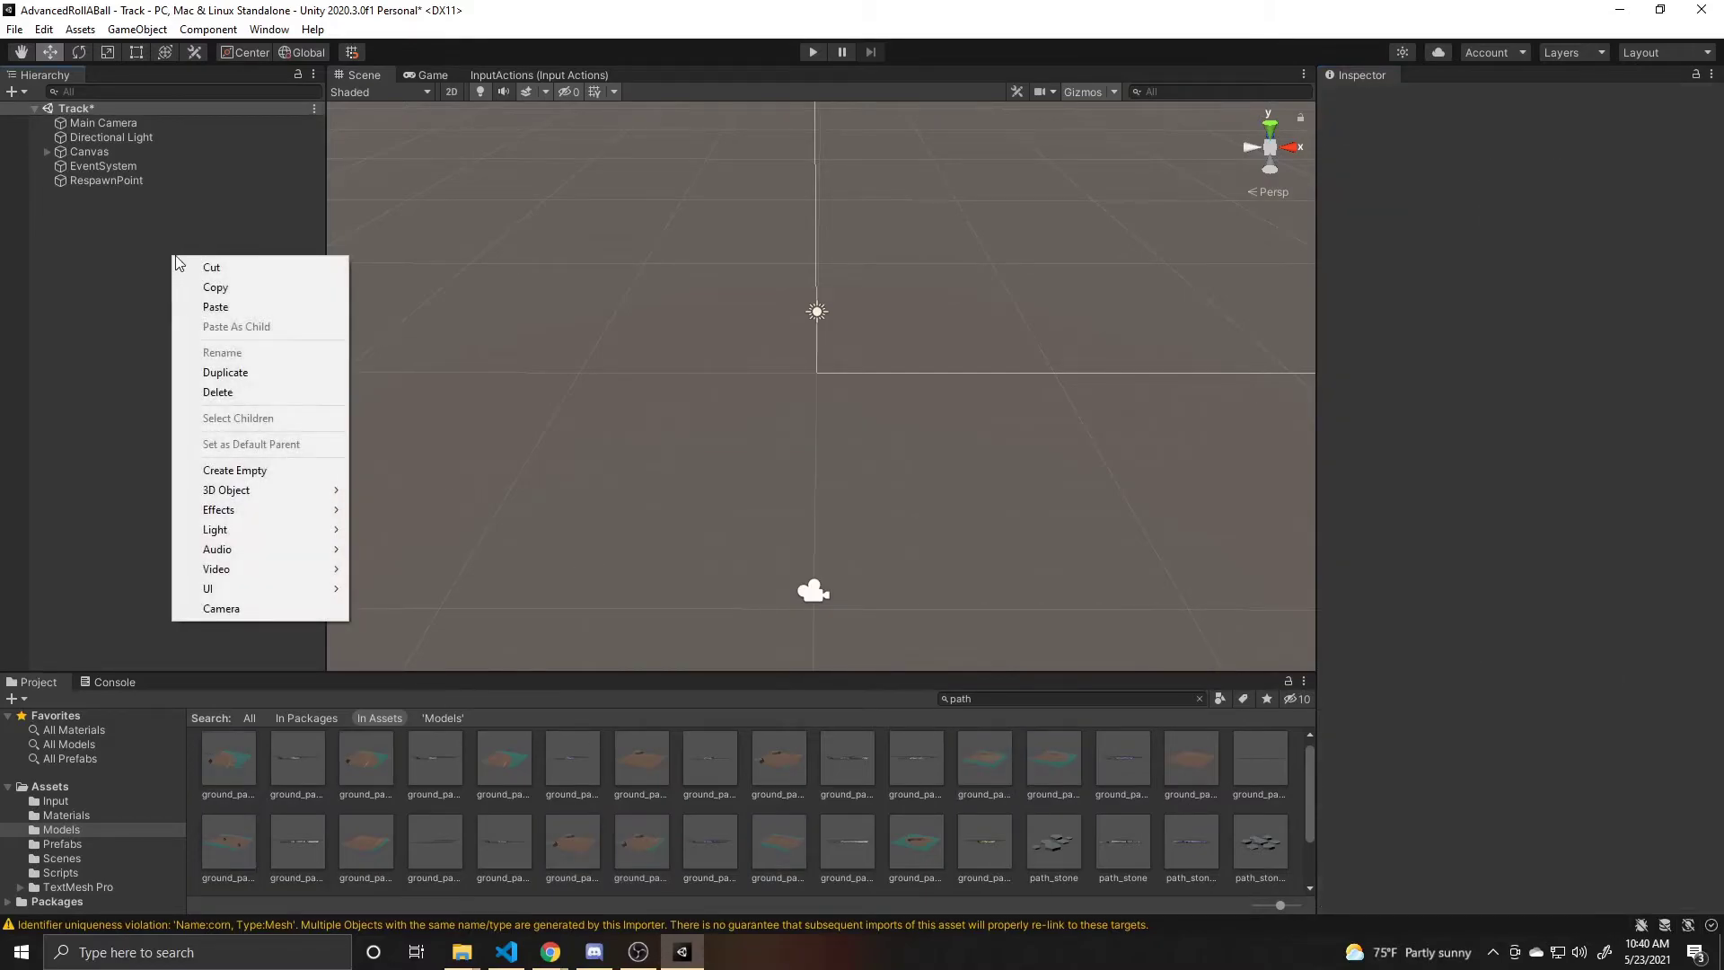
left_click(273, 473)
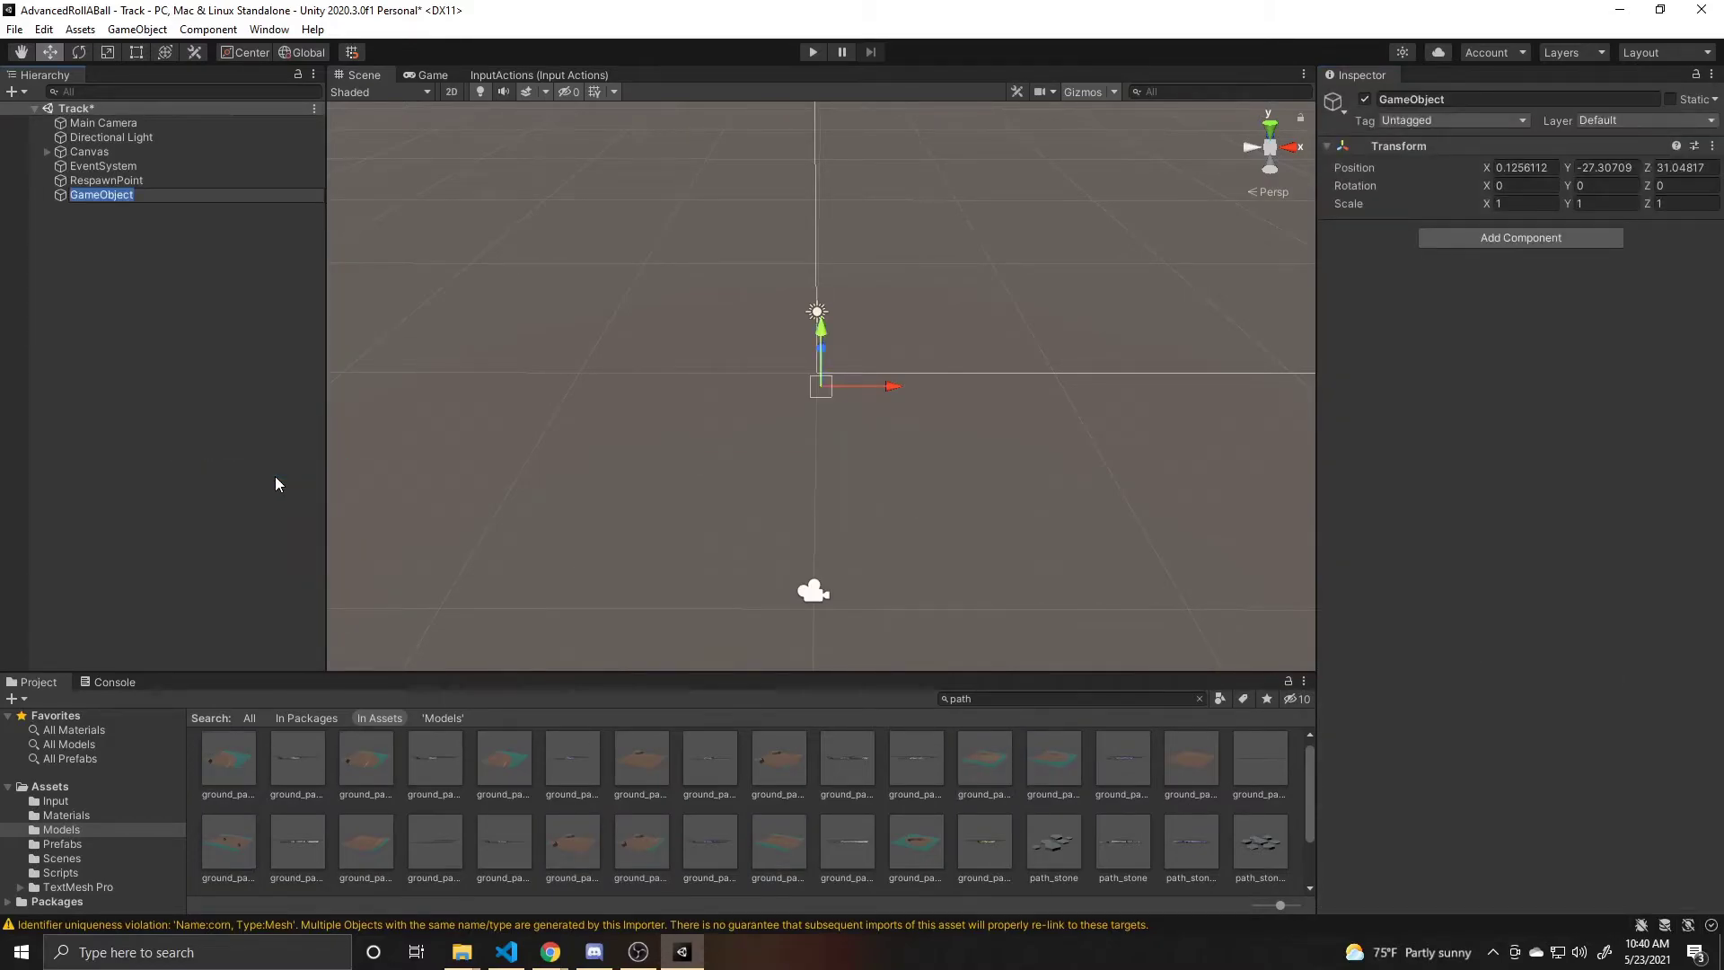
type("Paths")
key("Return")
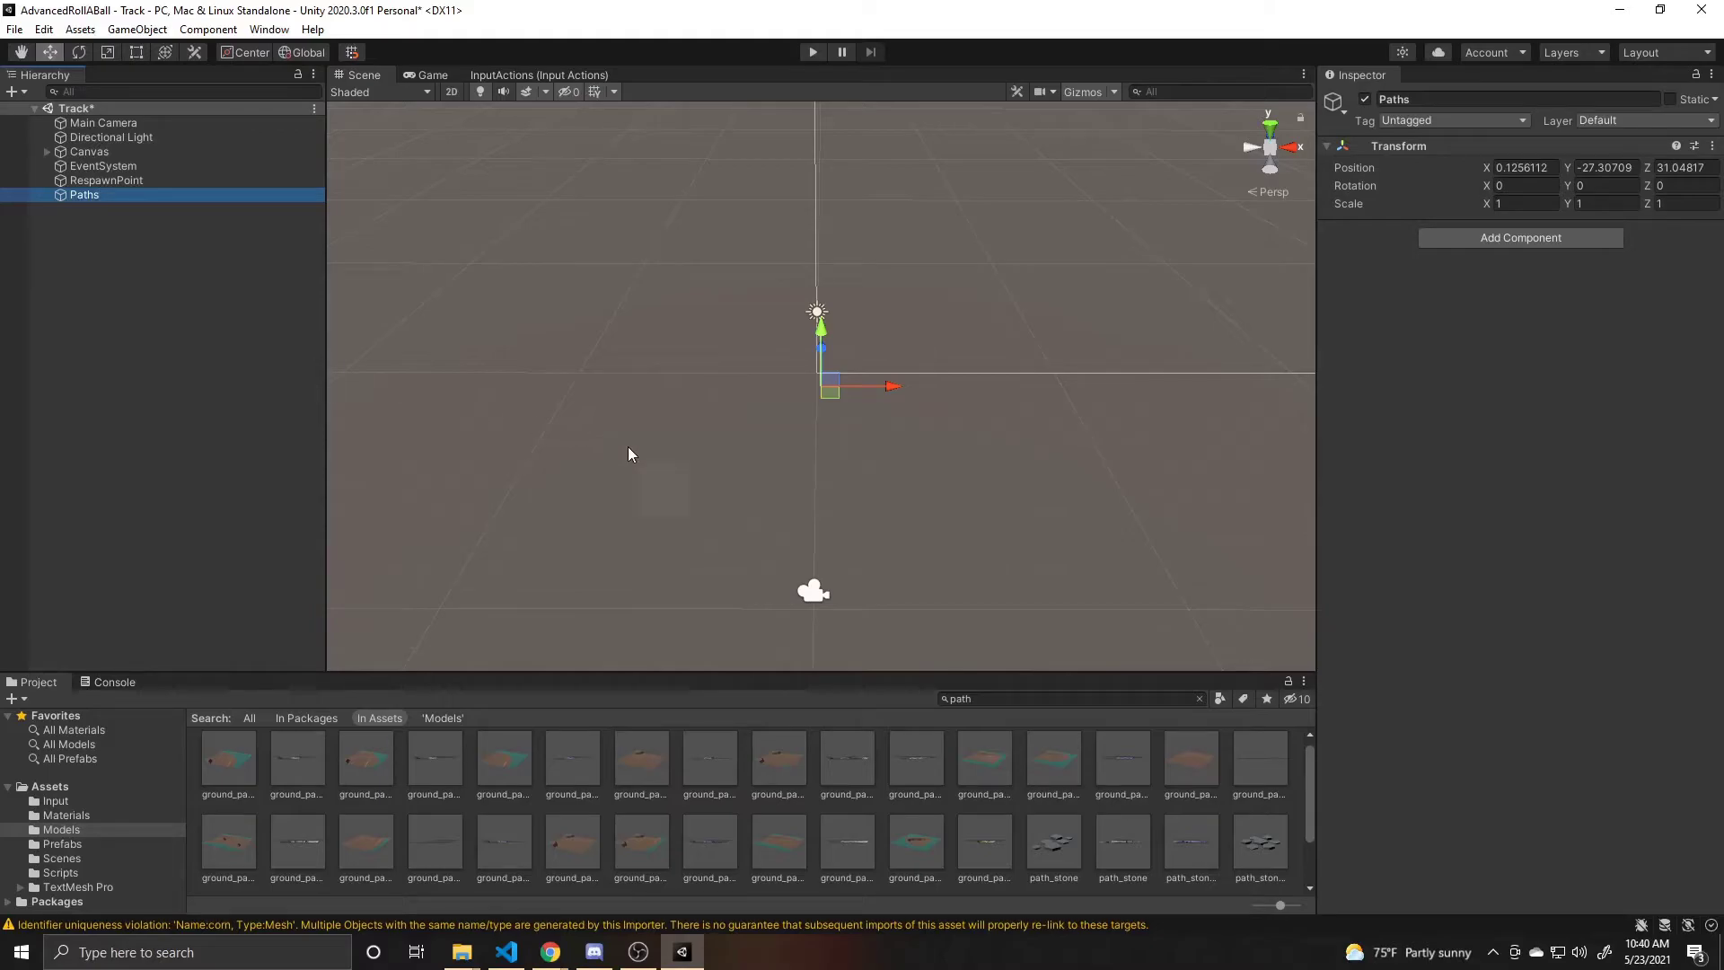
Place the ground_pathEndClosed model in the scene at position 0, 0, 0
left_click(991, 772)
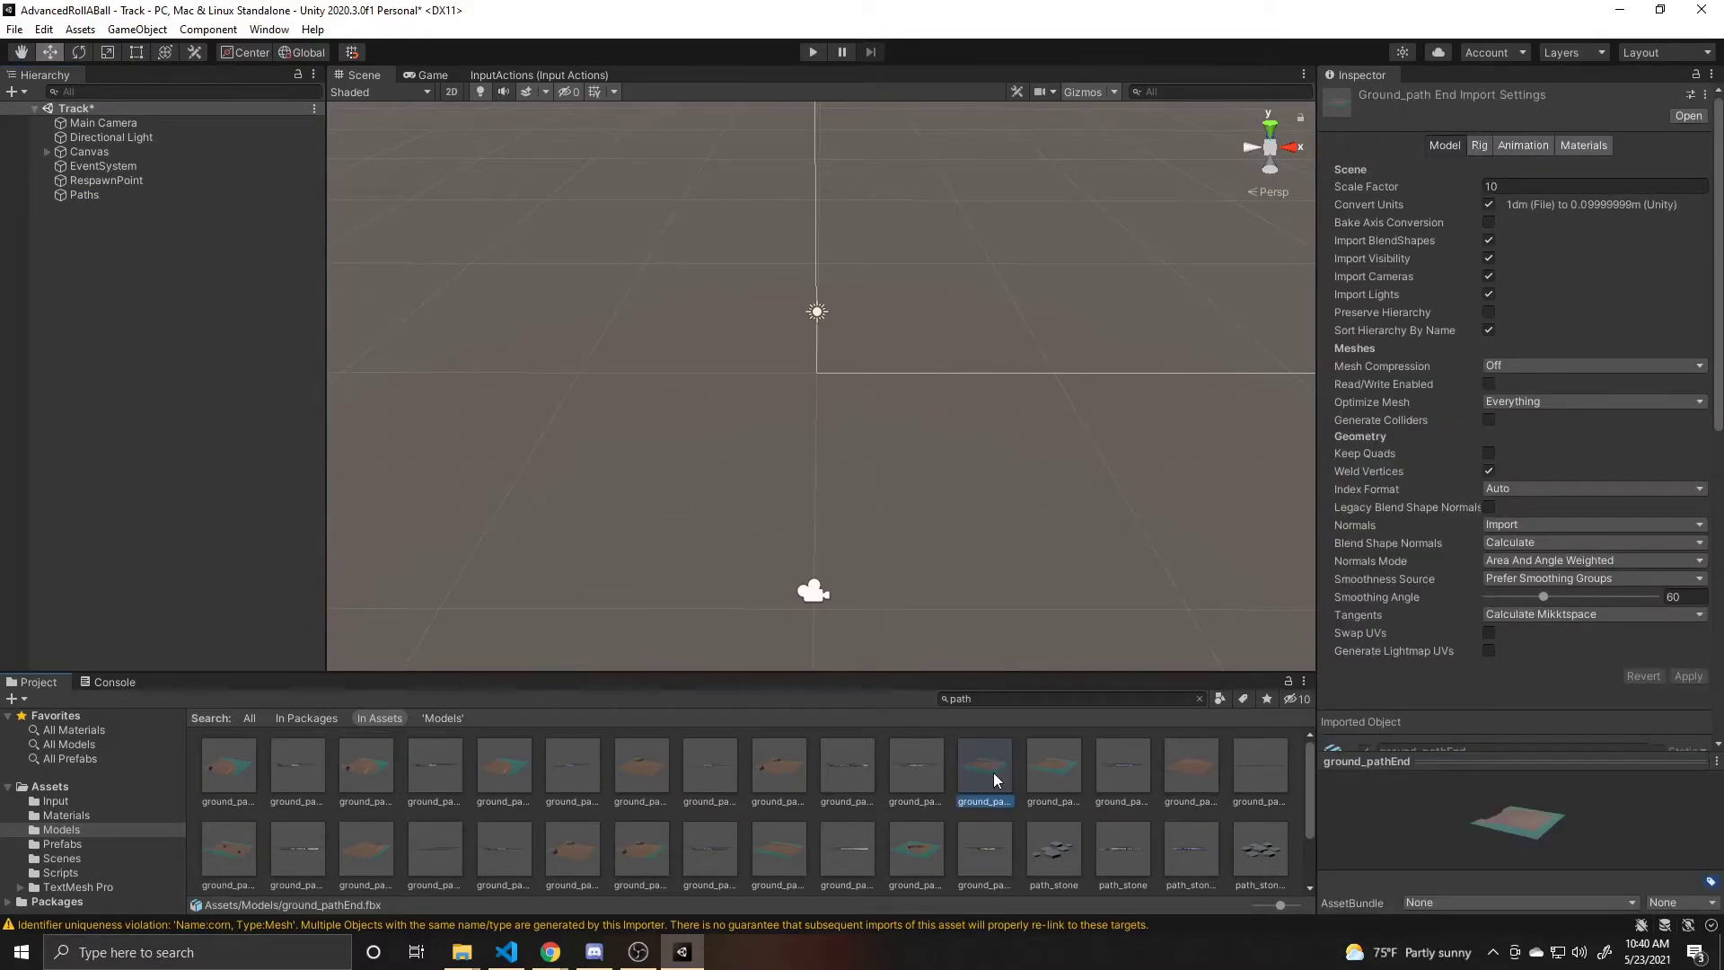
left_click_drag(1041, 772, 821, 370)
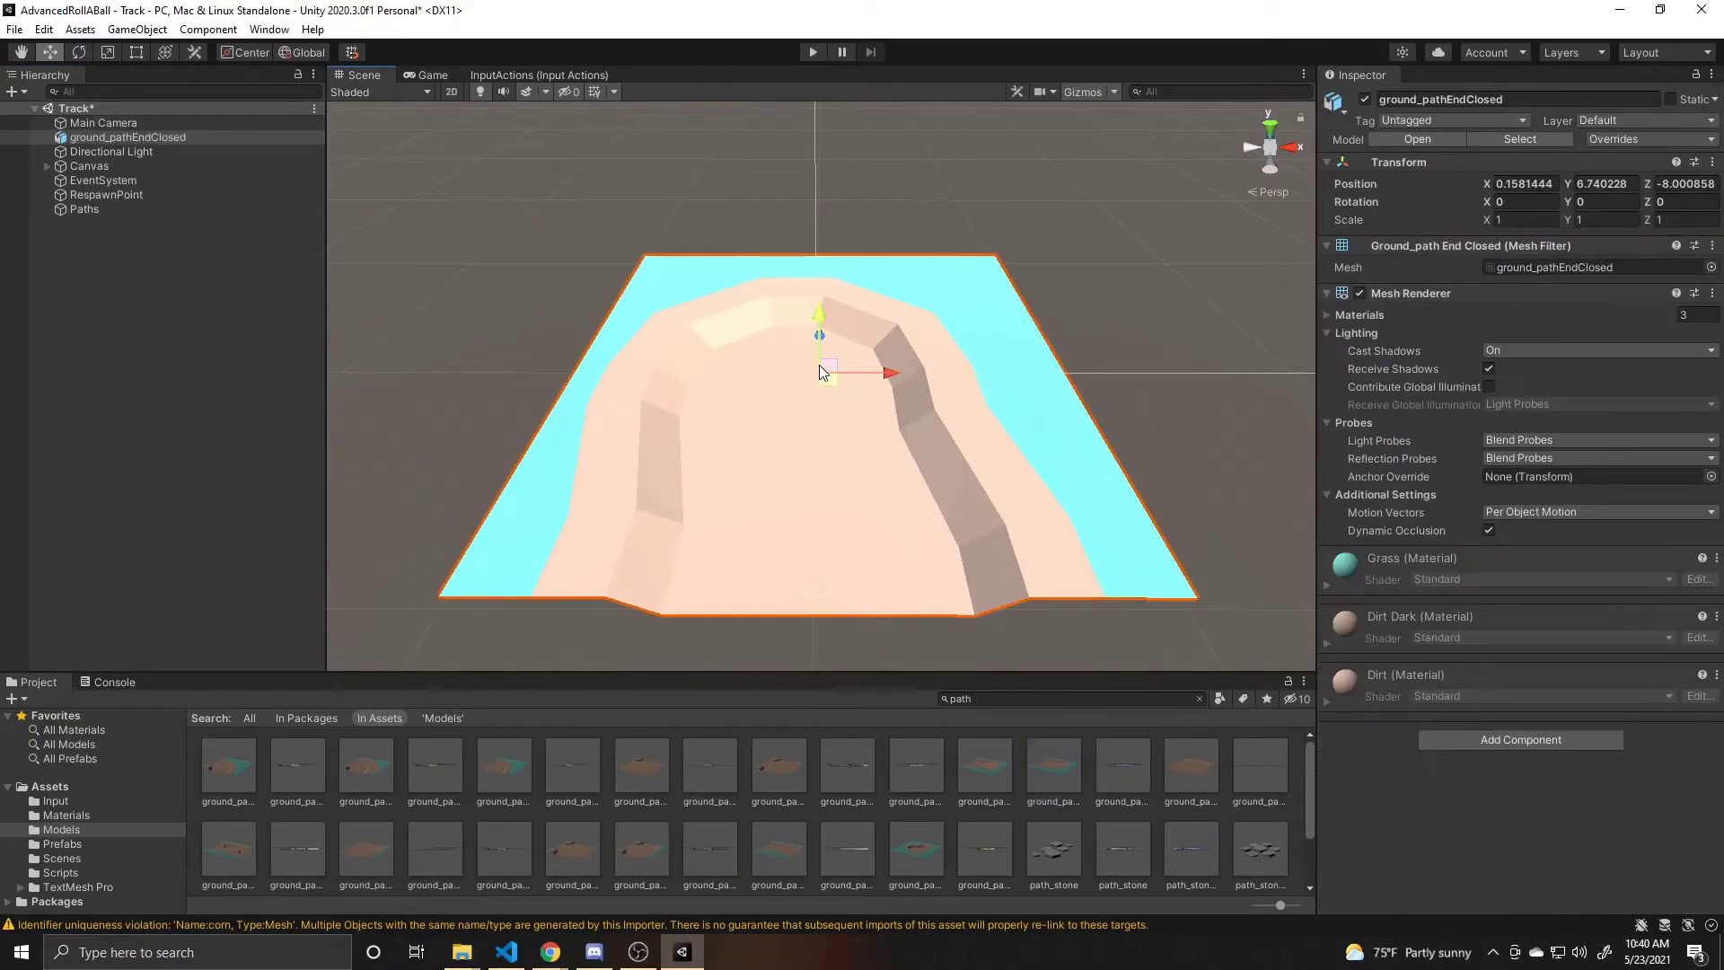
left_click(1541, 183)
type("0")
key("Tab")
type("0")
key("Tab")
type("0")
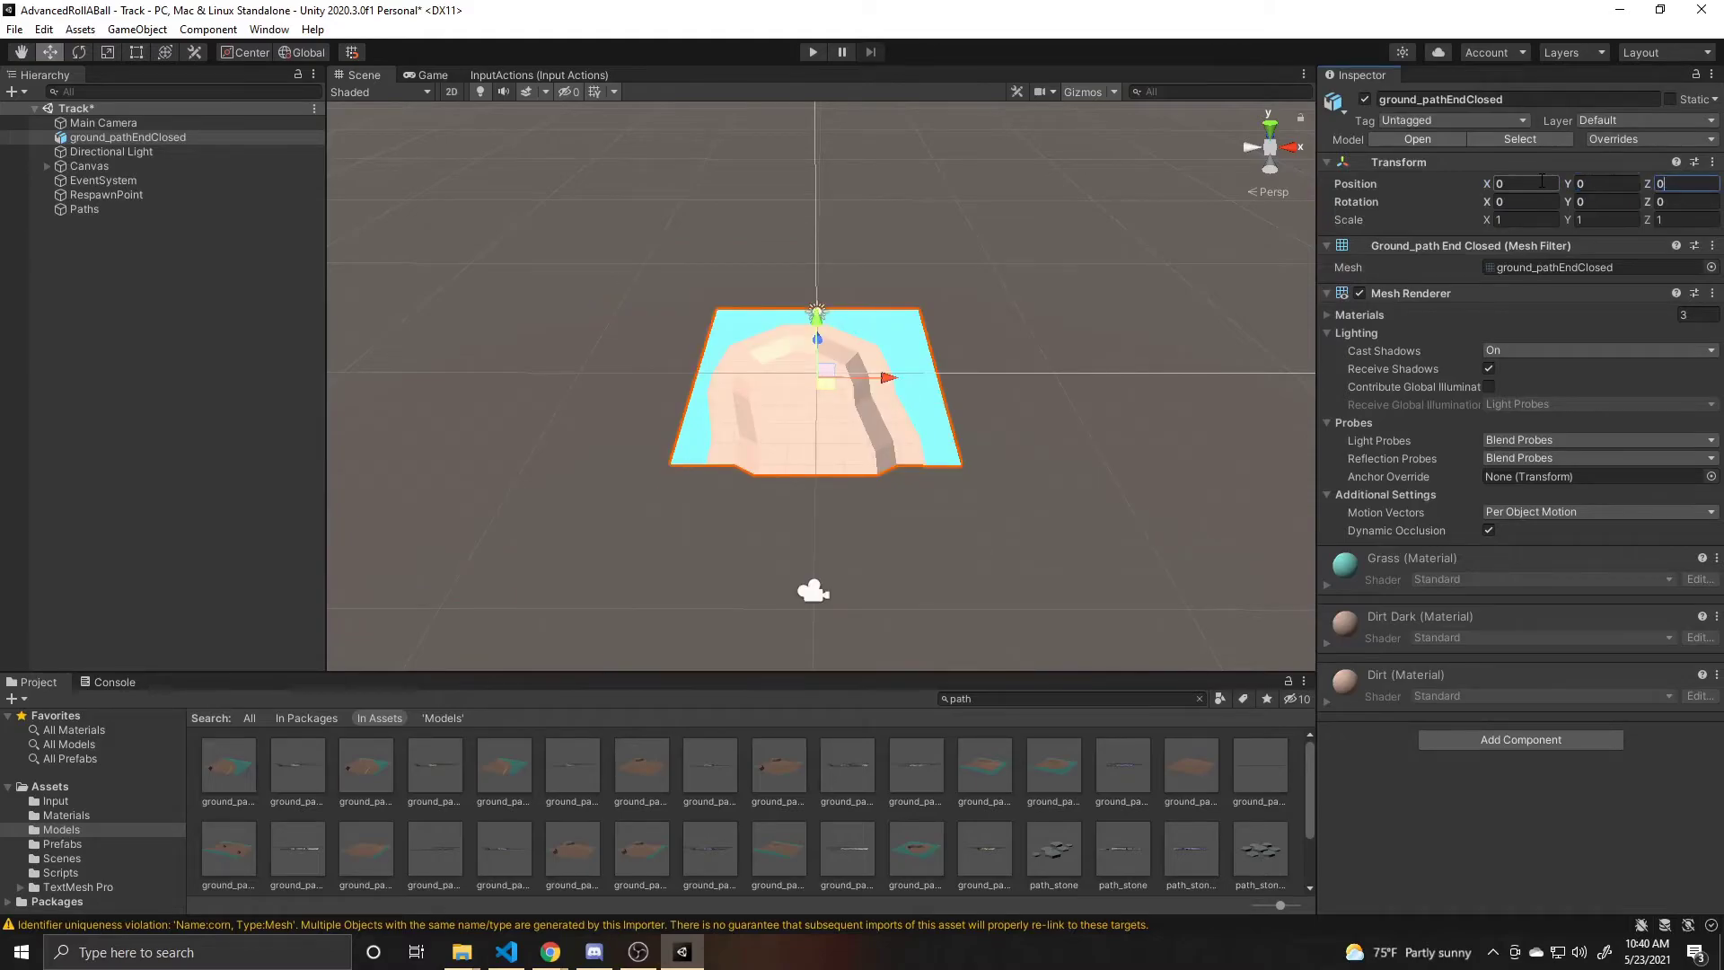
Zero the Paths group's position and parent ground_pathEndClosed under Paths
left_click_drag(162, 138, 137, 211)
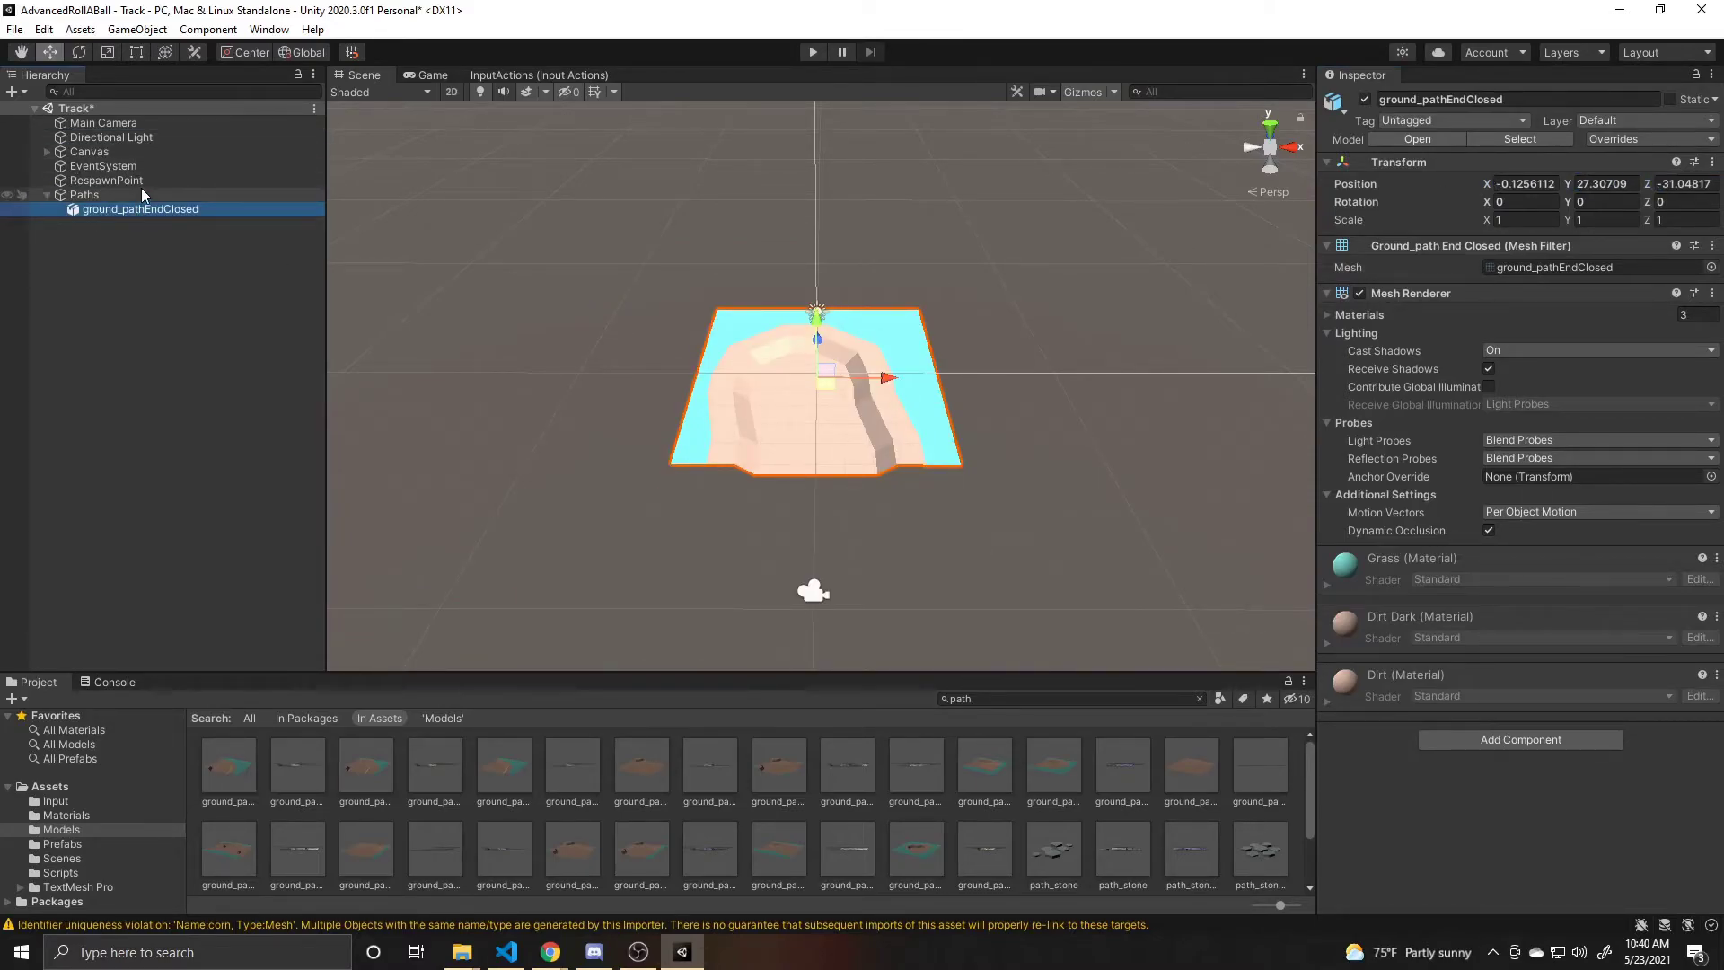
left_click(142, 187)
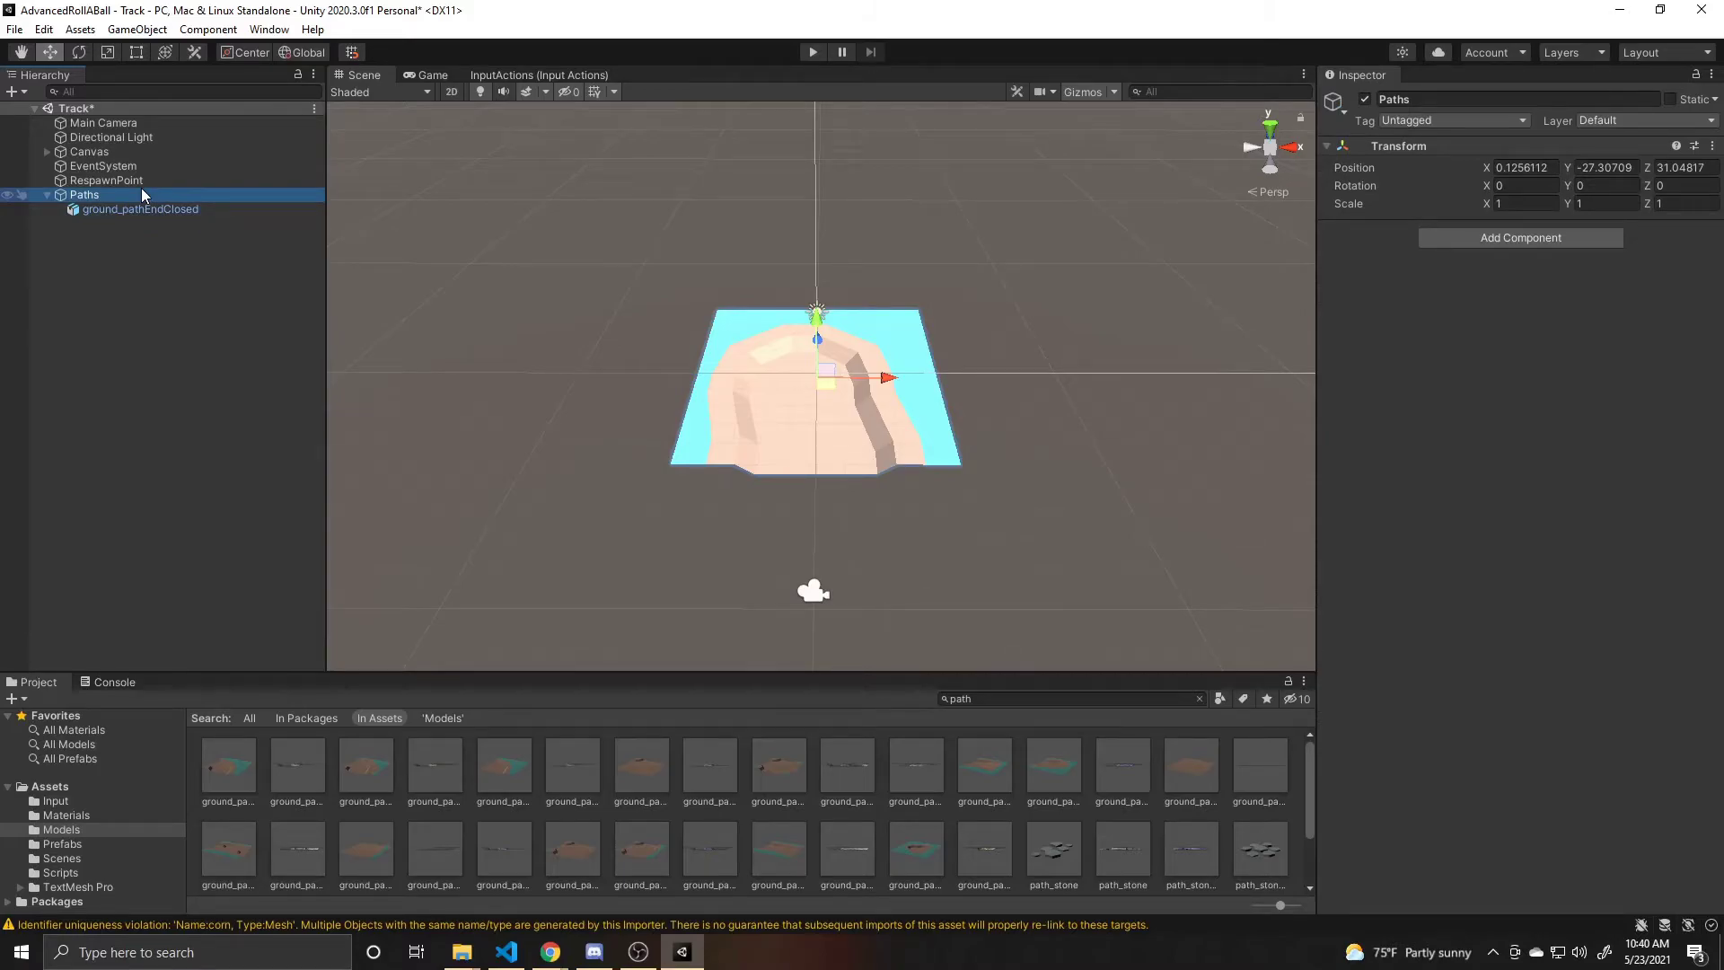
key("ctrl+z")
key("ctrl+z")
left_click(139, 209)
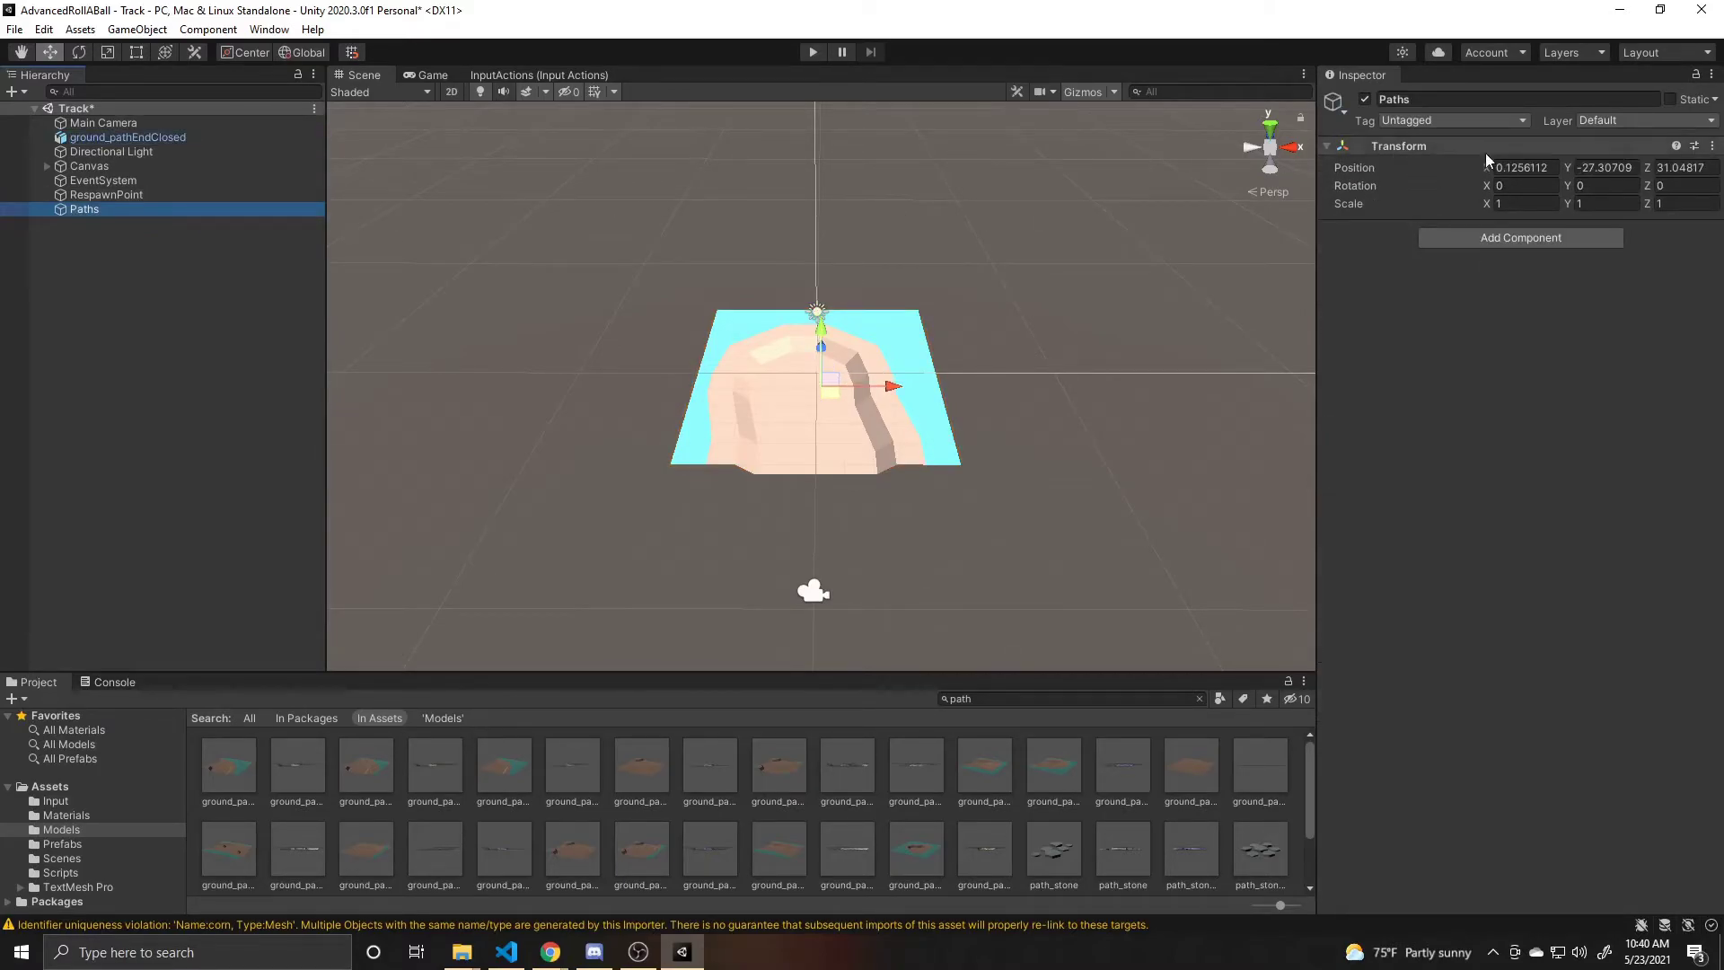
left_click(1517, 167)
type("0")
key("Tab")
type("0")
key("Tab")
type("0")
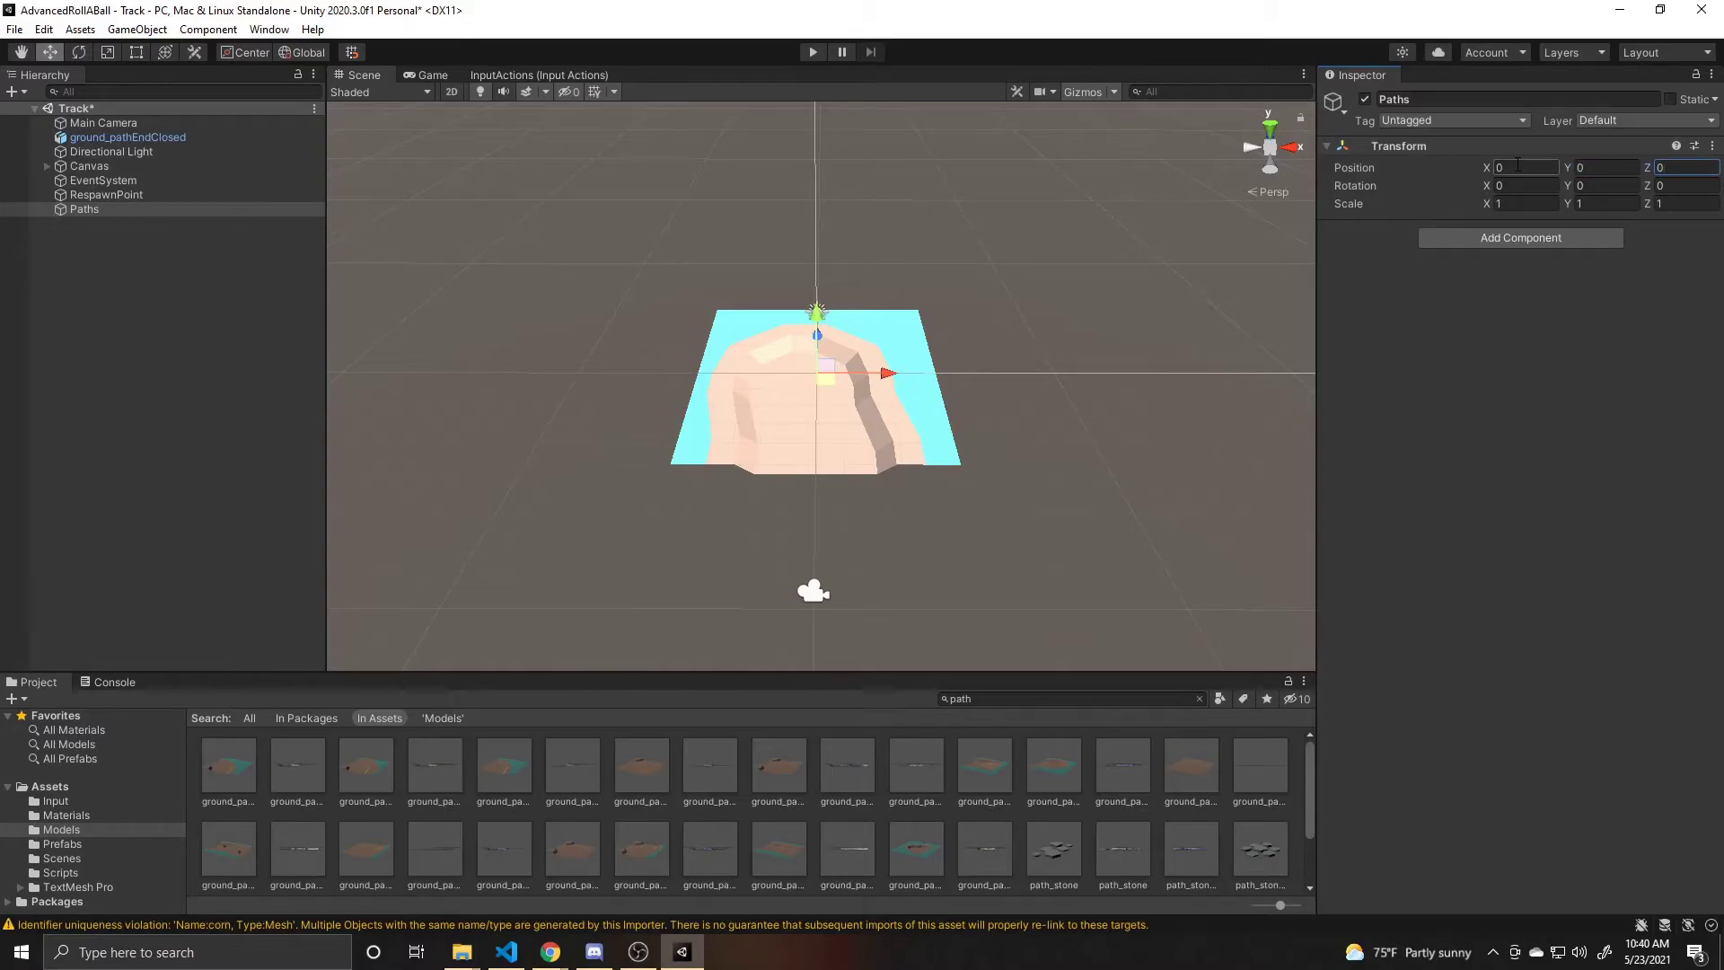
left_click_drag(135, 137, 125, 209)
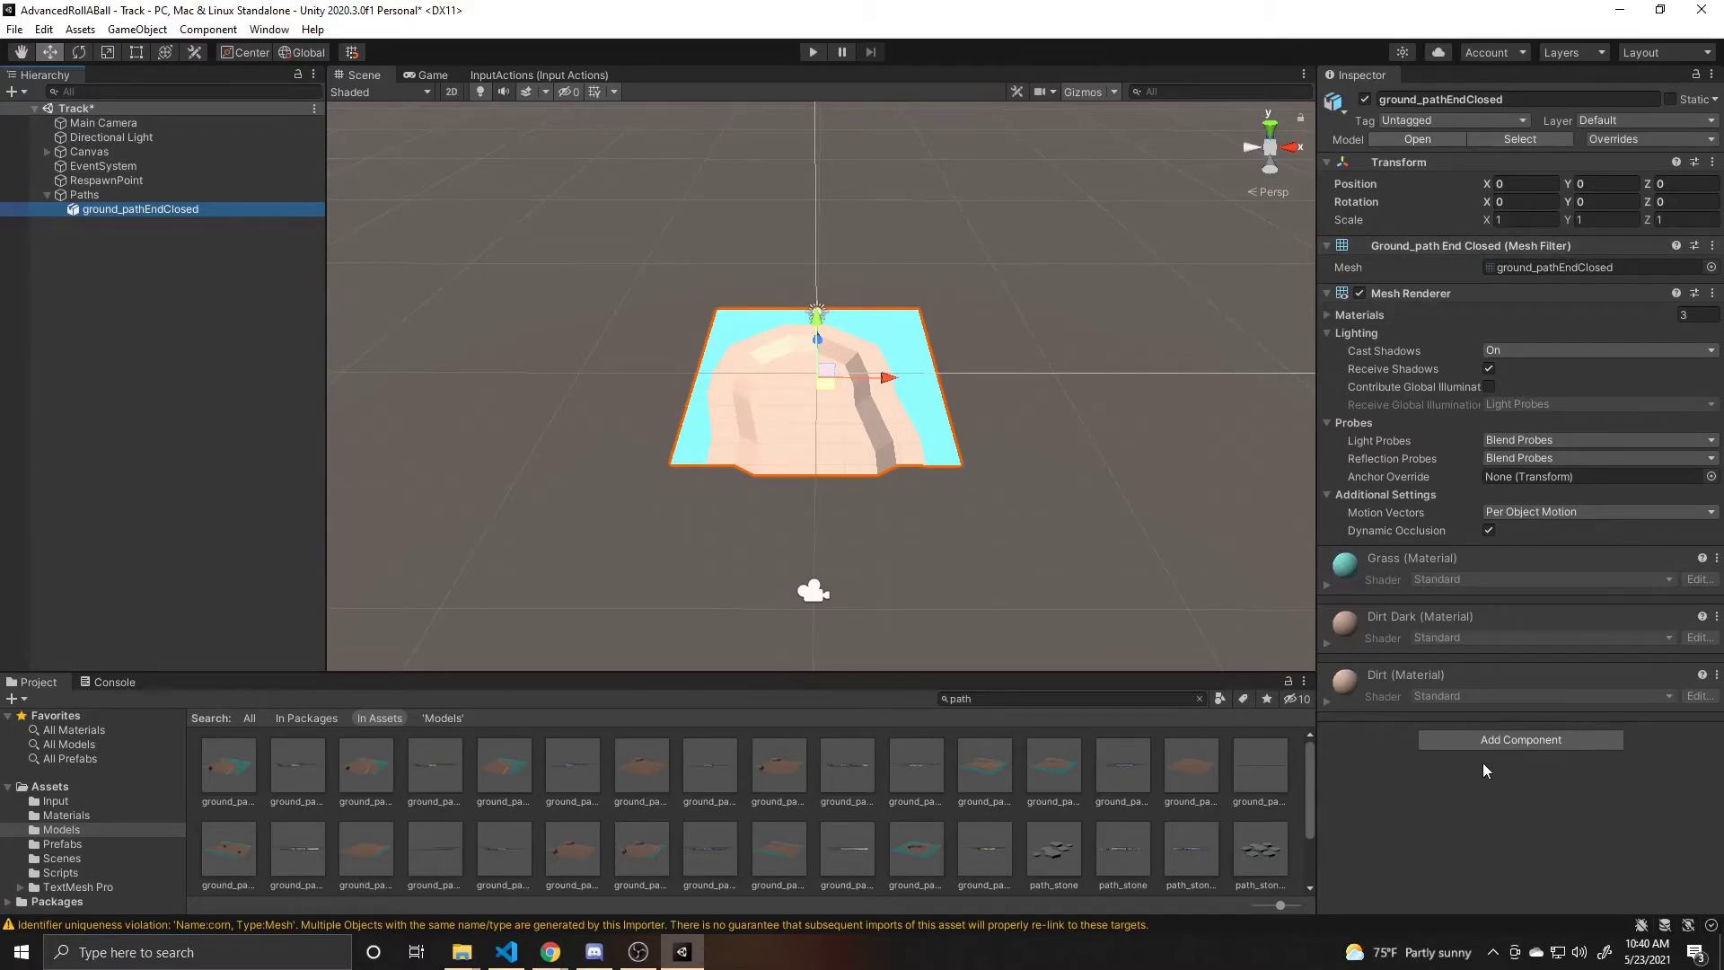
Add a Mesh Collider to ground_pathEndClosed and drop the PlayerObject prefab onto the track
left_click(1490, 739)
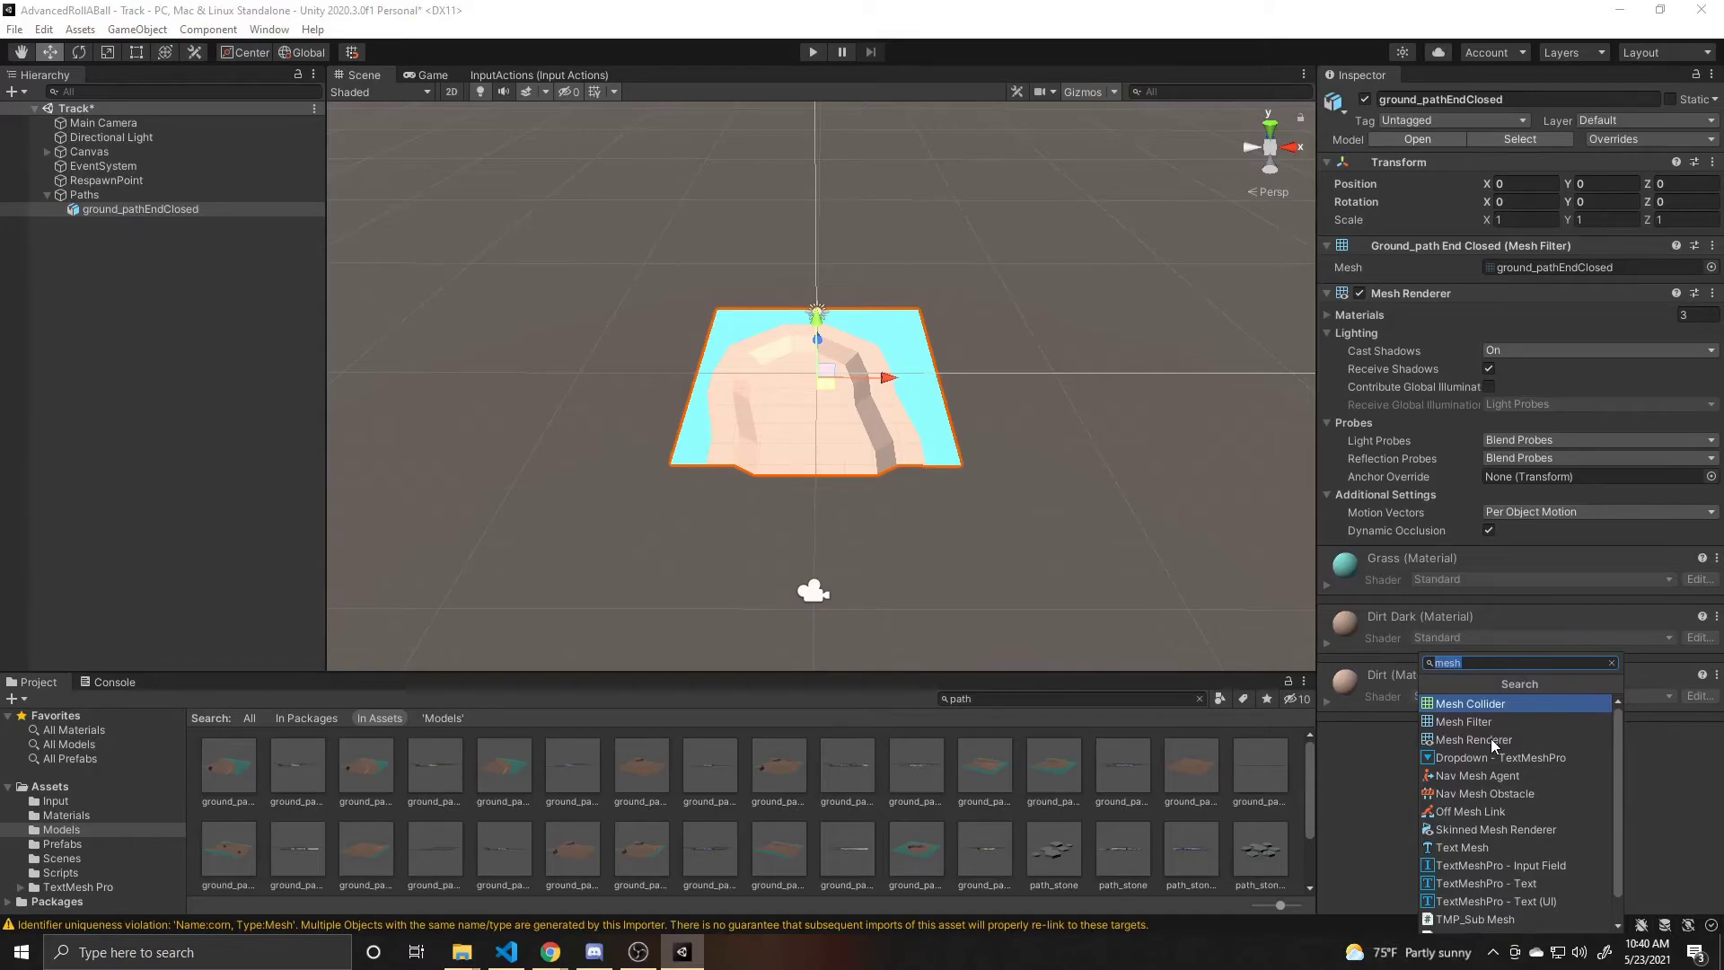
key("Return")
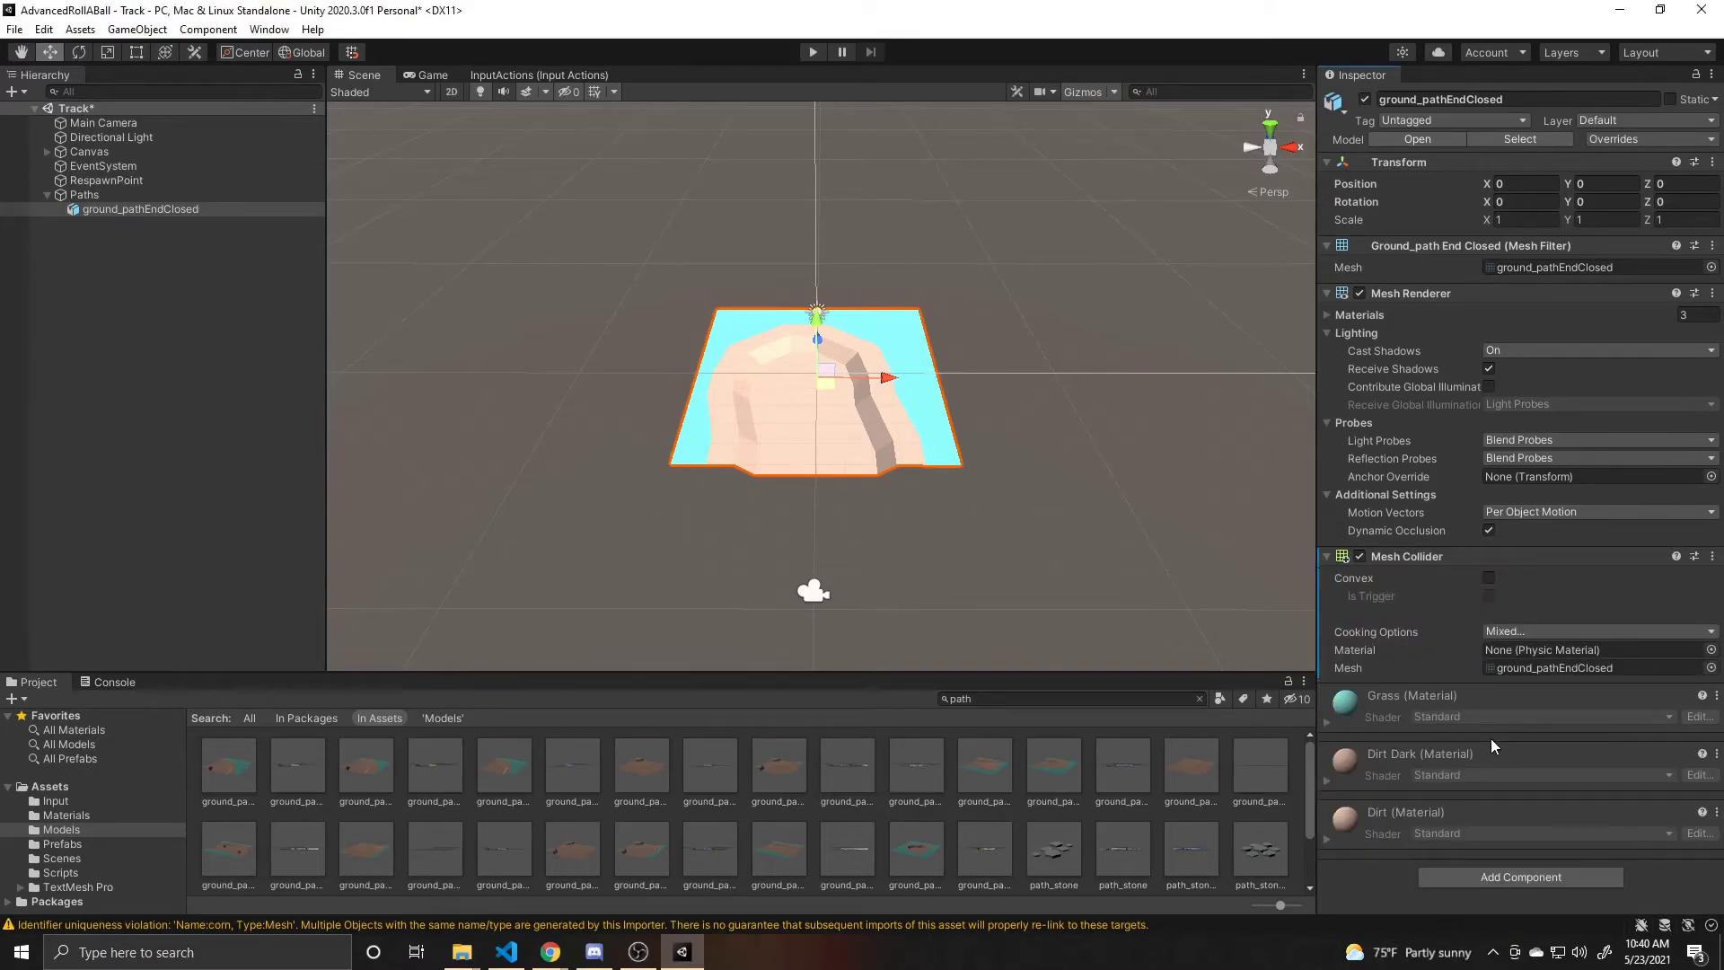
left_click(68, 845)
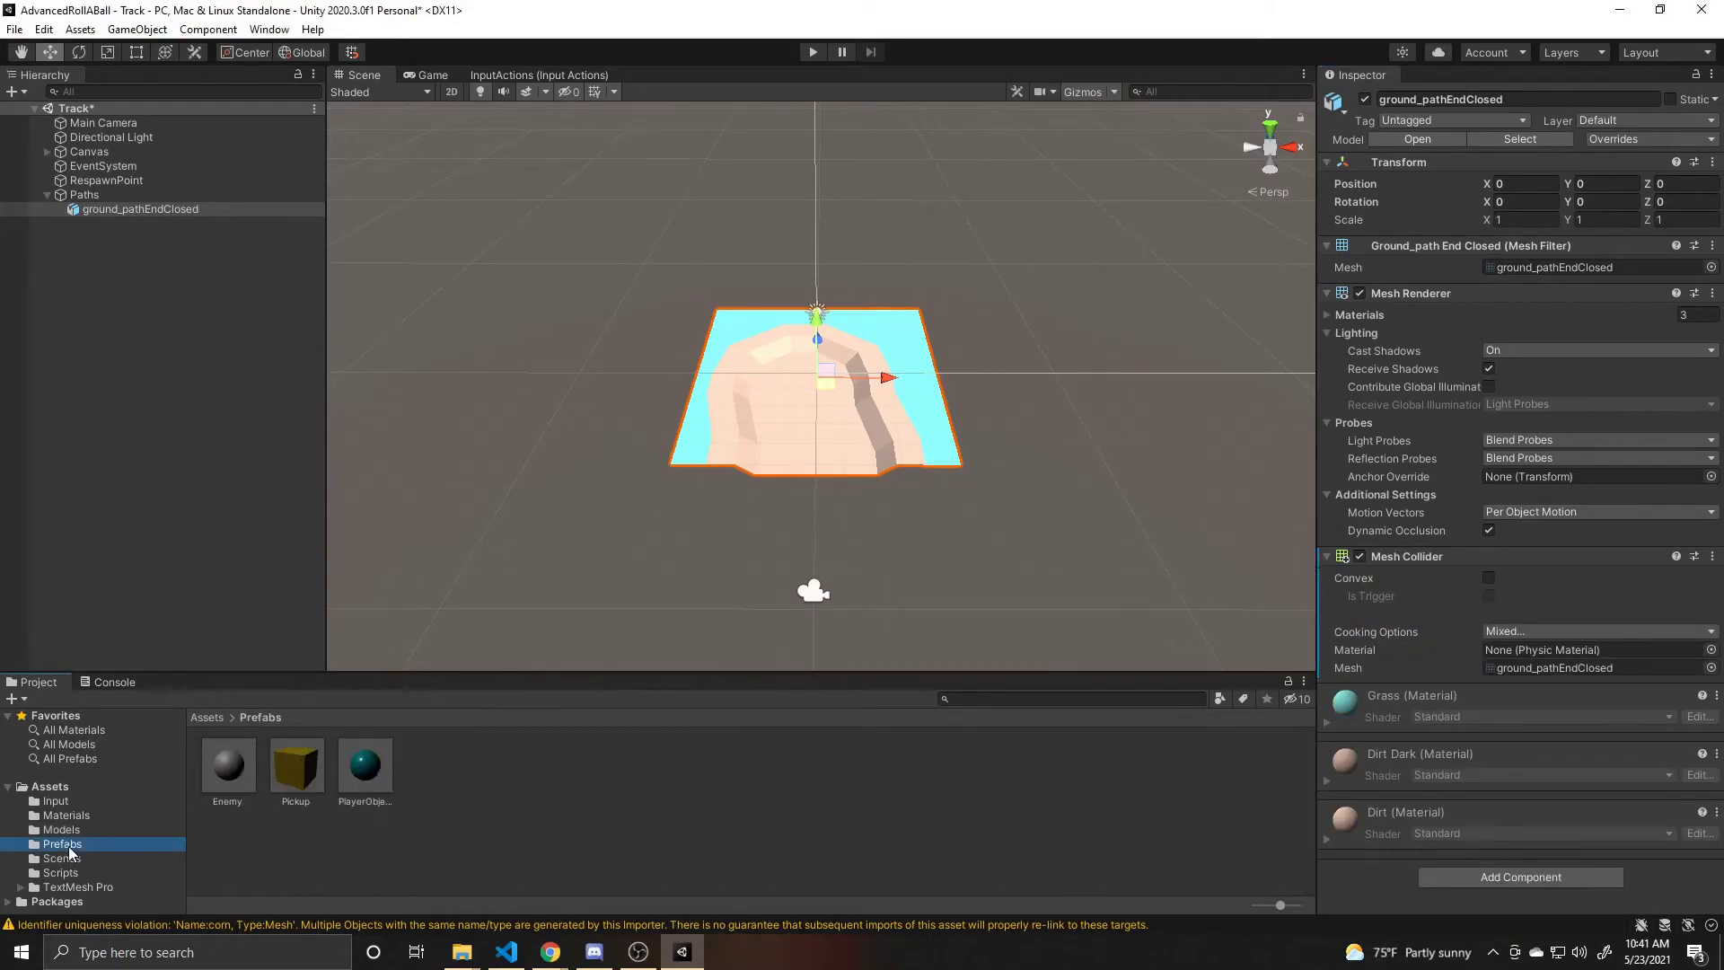
left_click_drag(364, 765, 779, 392)
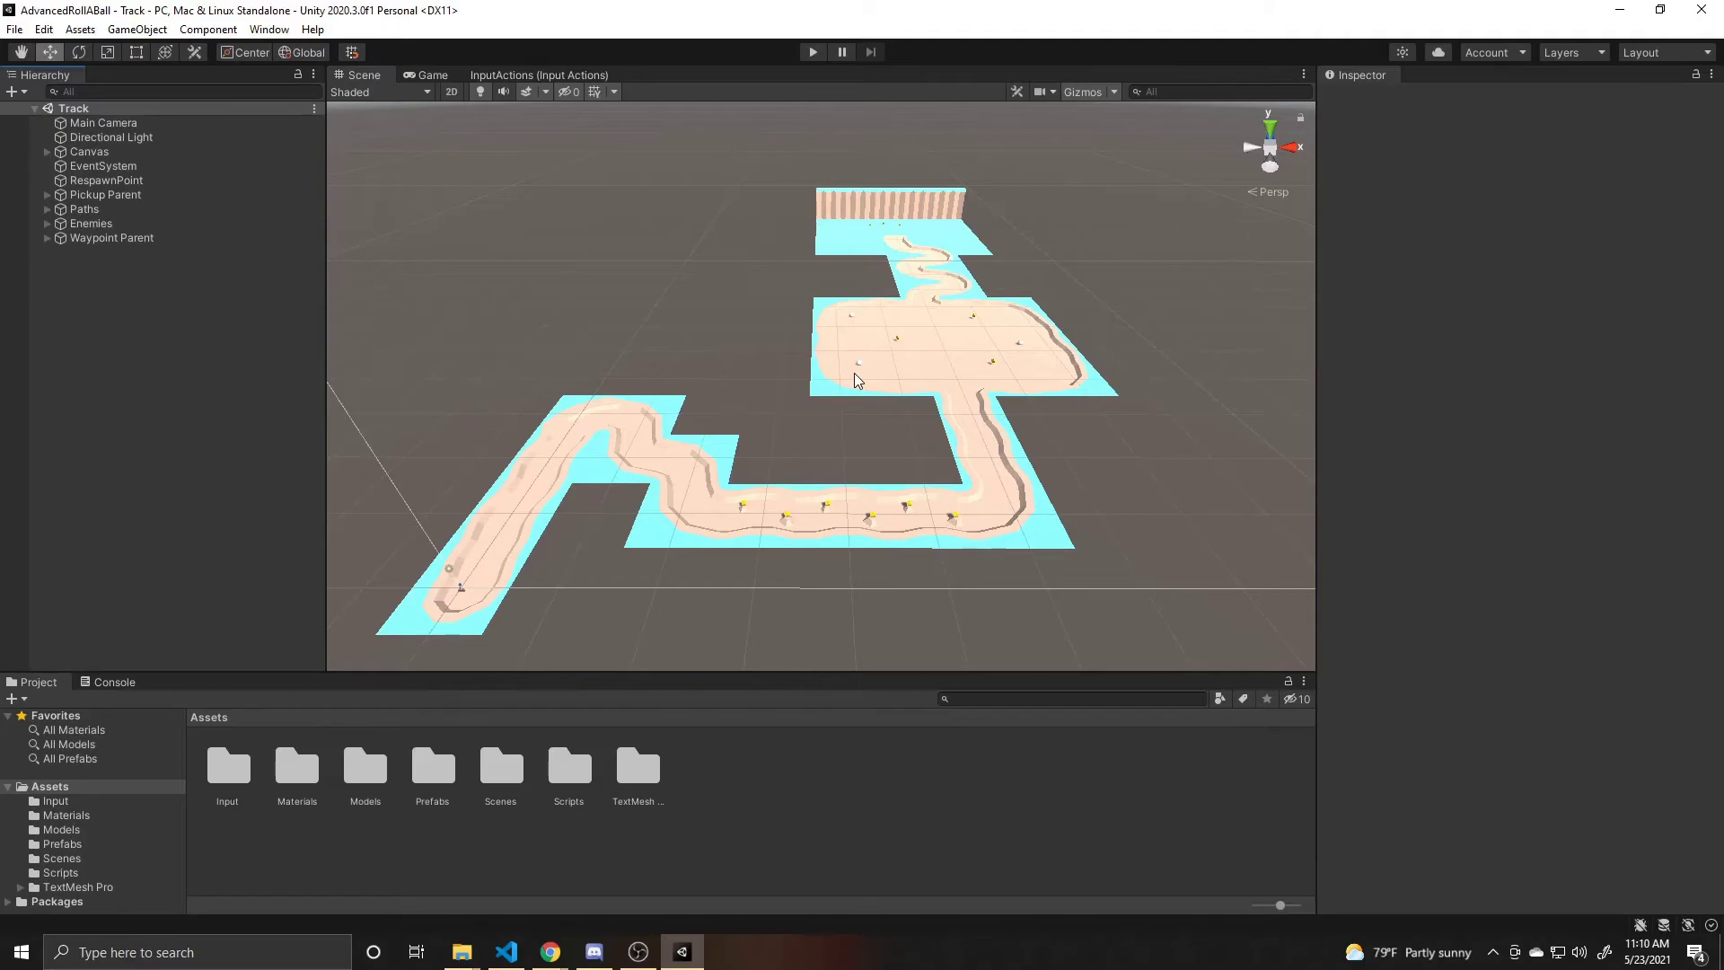
Give Directional Light an Initial Spawn script using the PlayerObject prefab, save, and enter Play mode
left_click(154, 139)
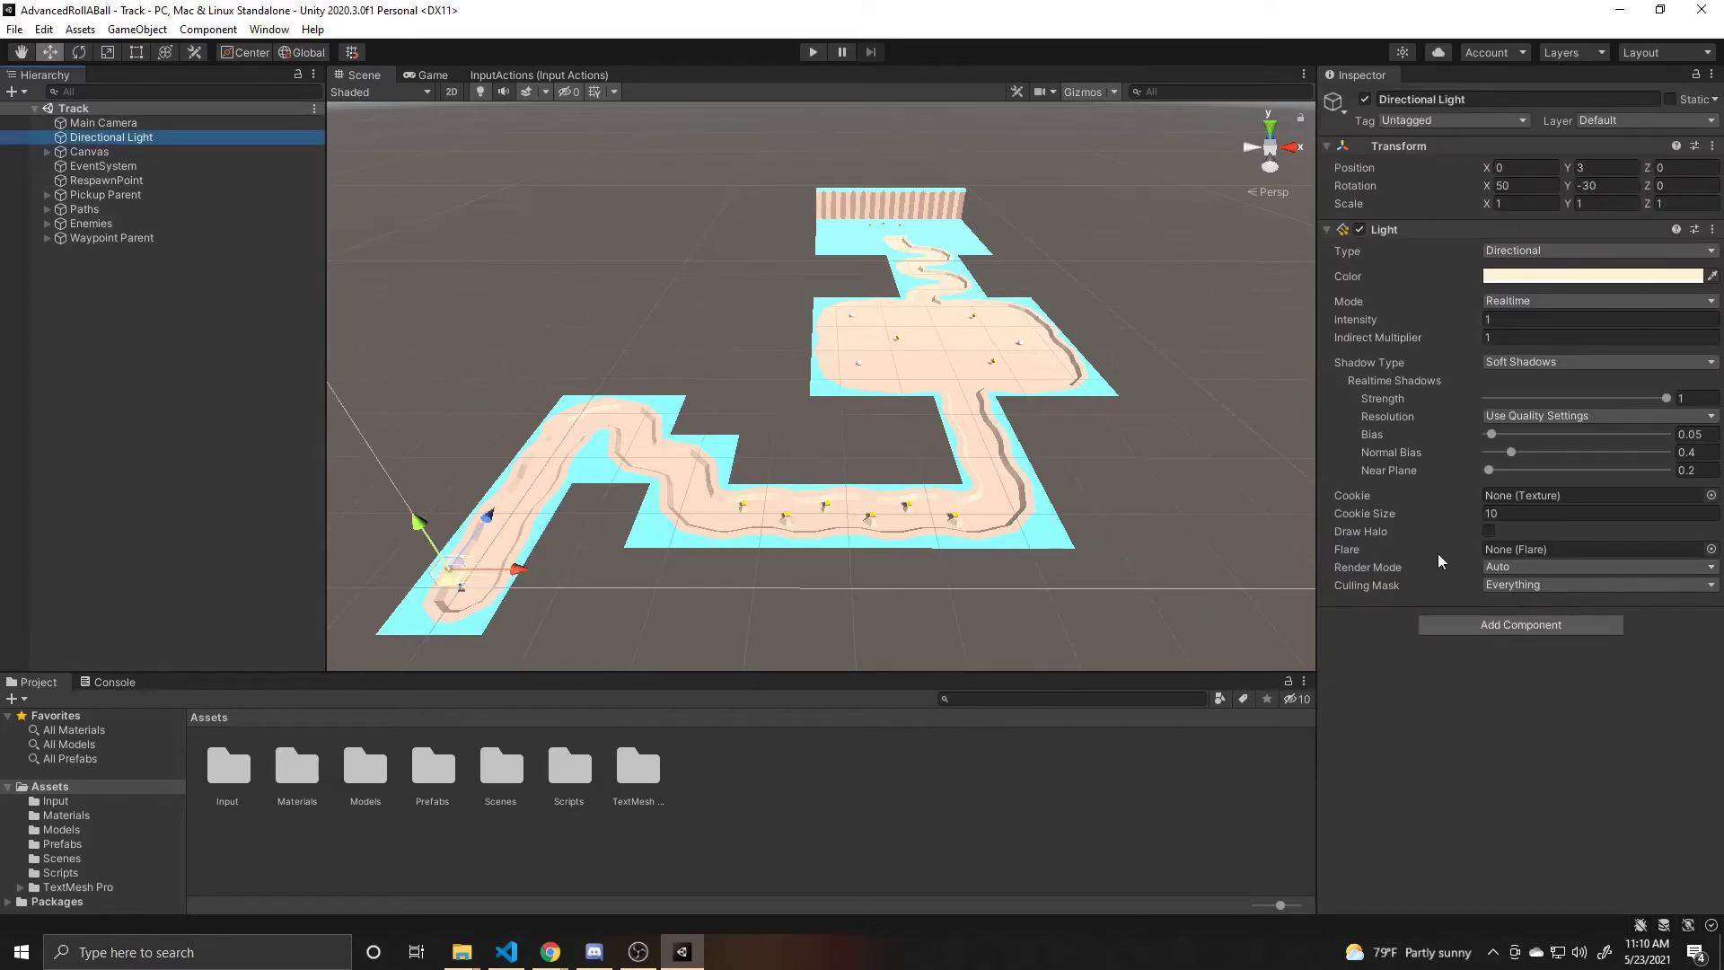
left_click(1558, 624)
type("init")
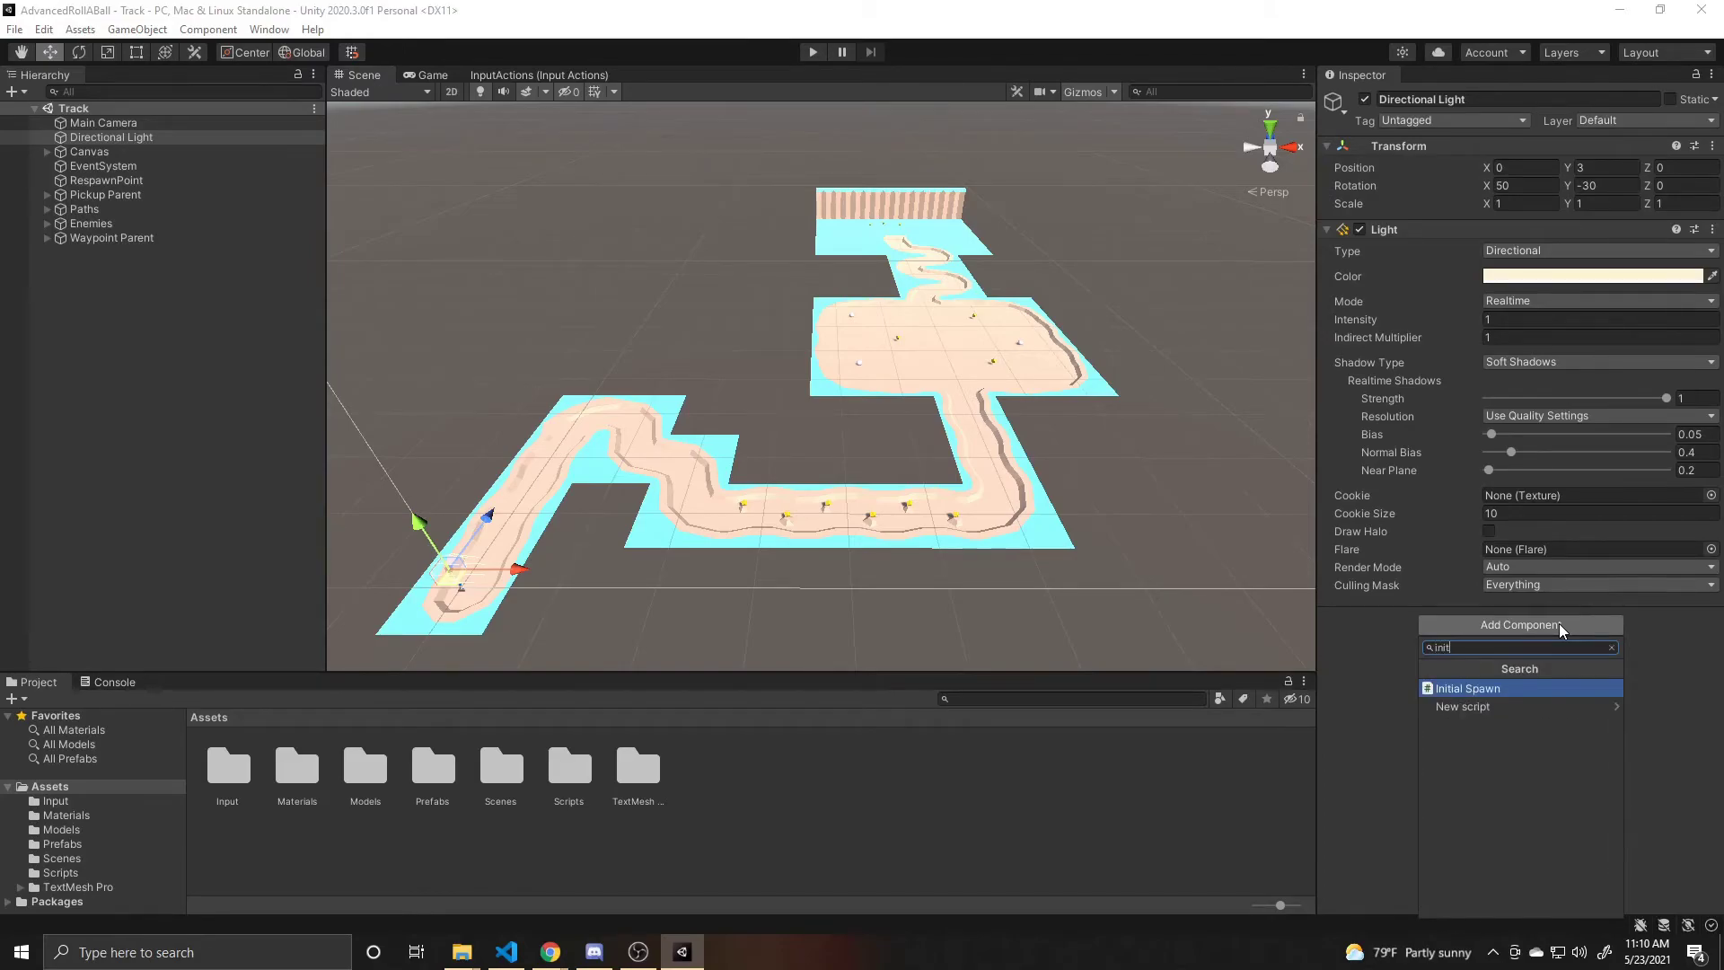
key("Return")
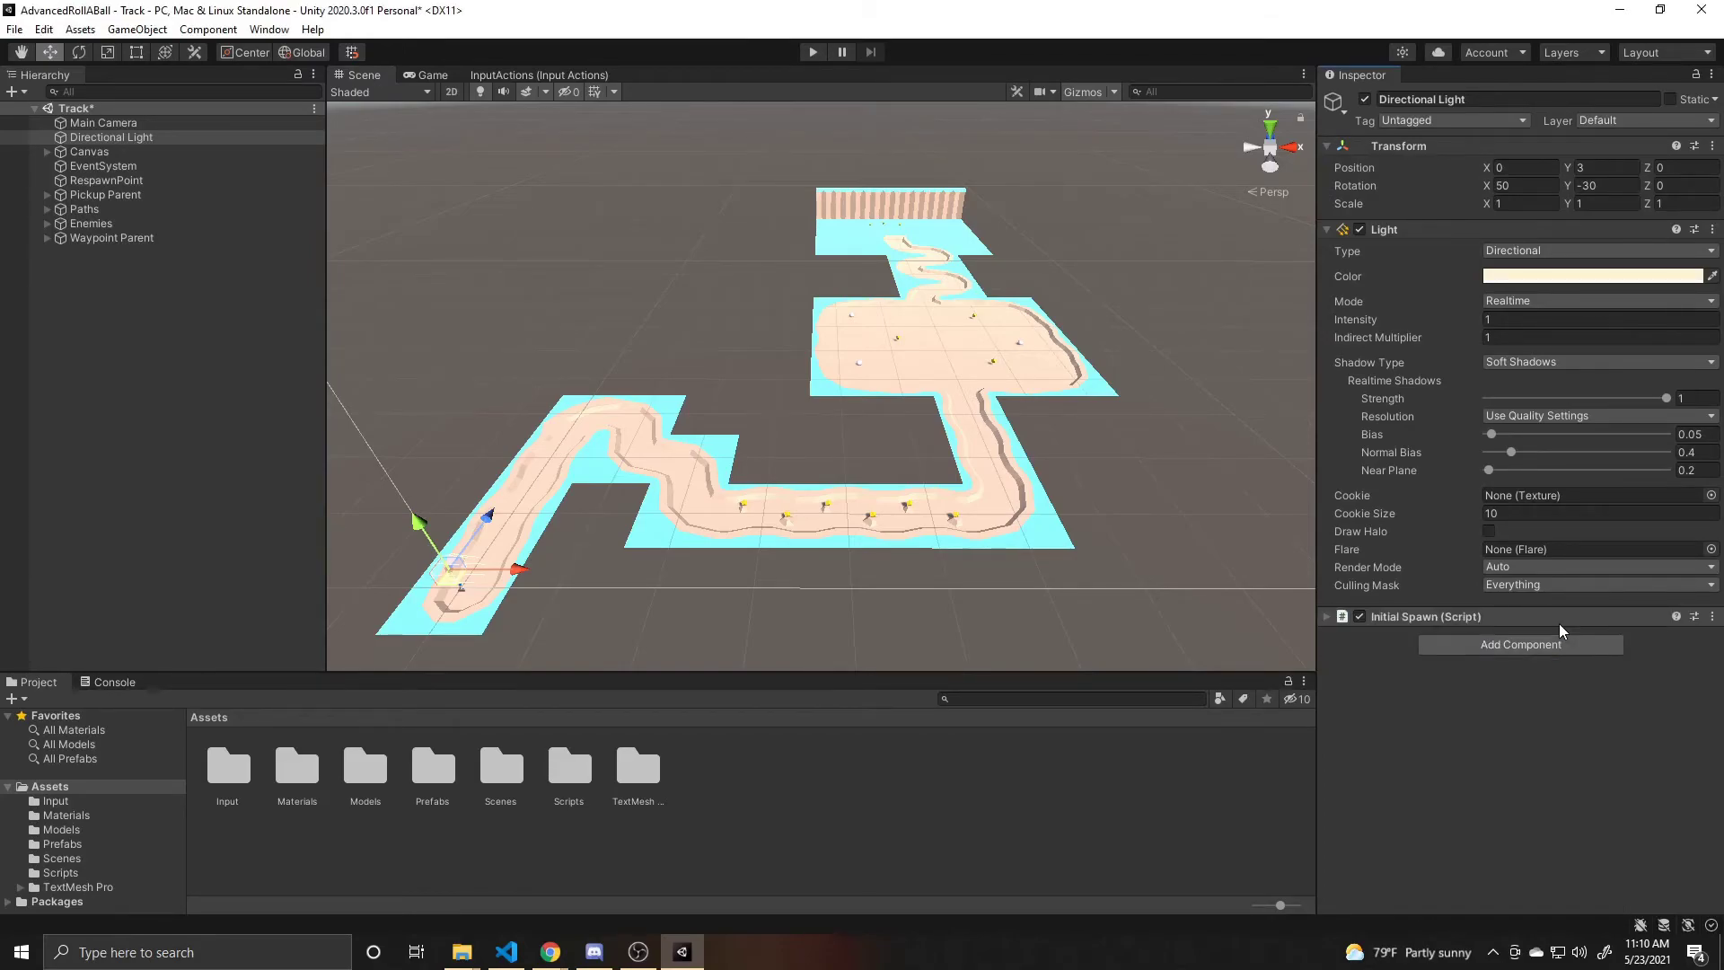
left_click(1559, 620)
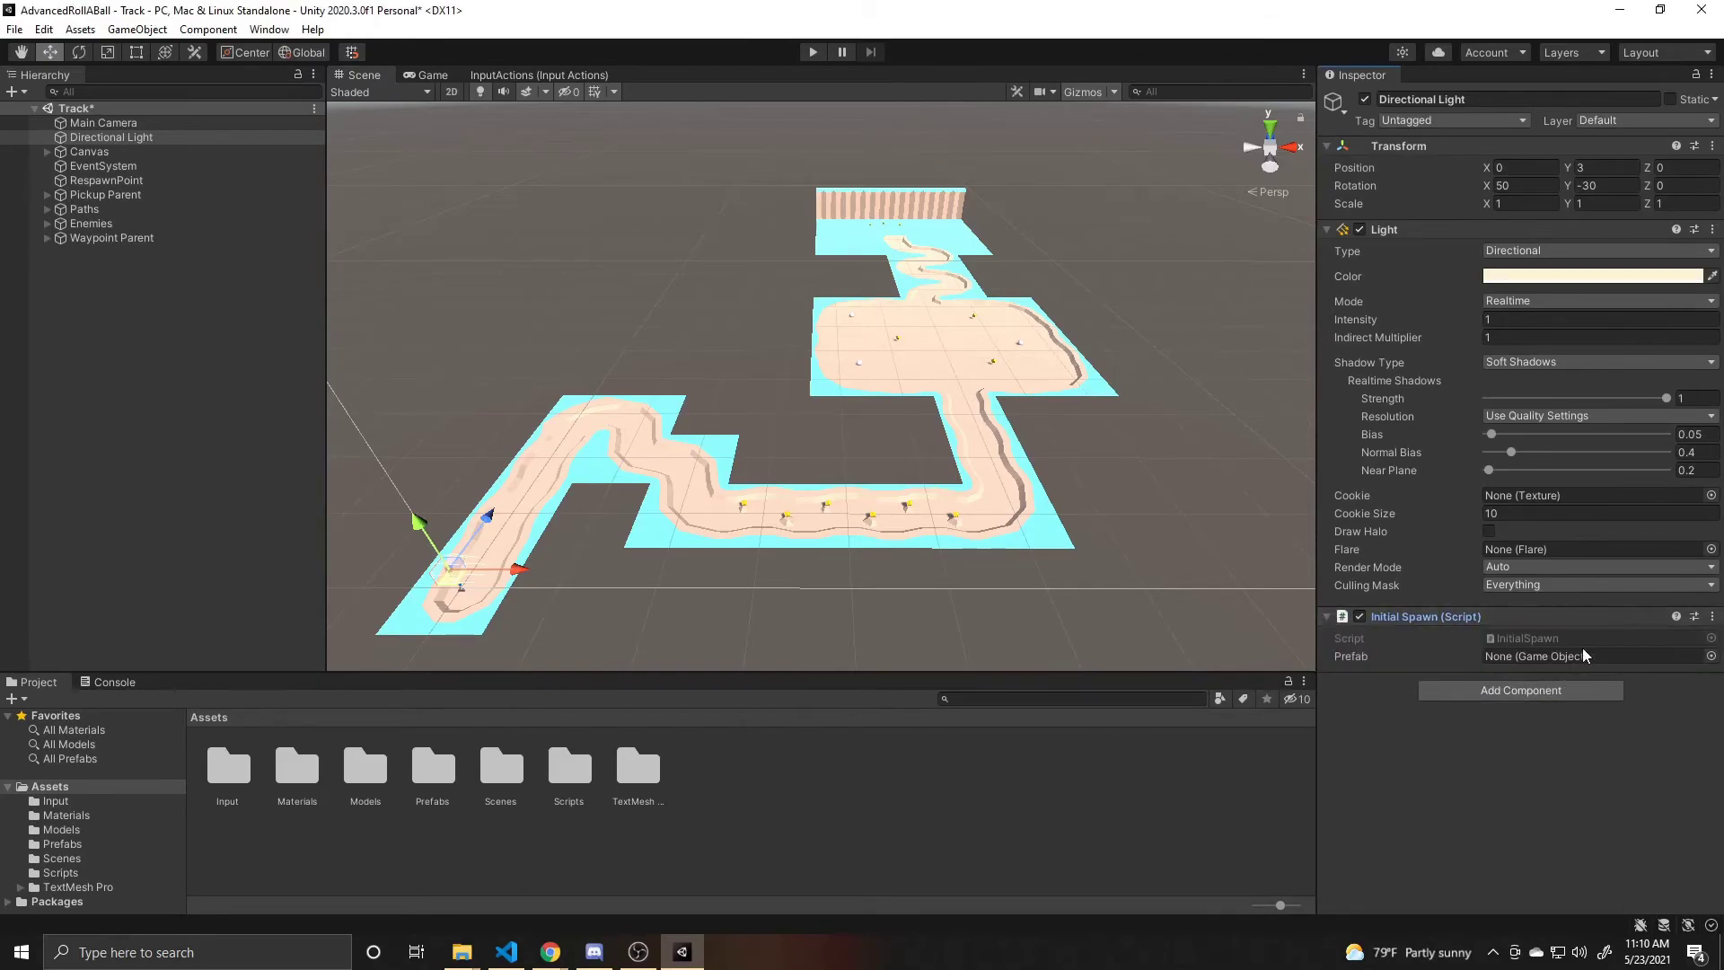
left_click(1710, 656)
type("player")
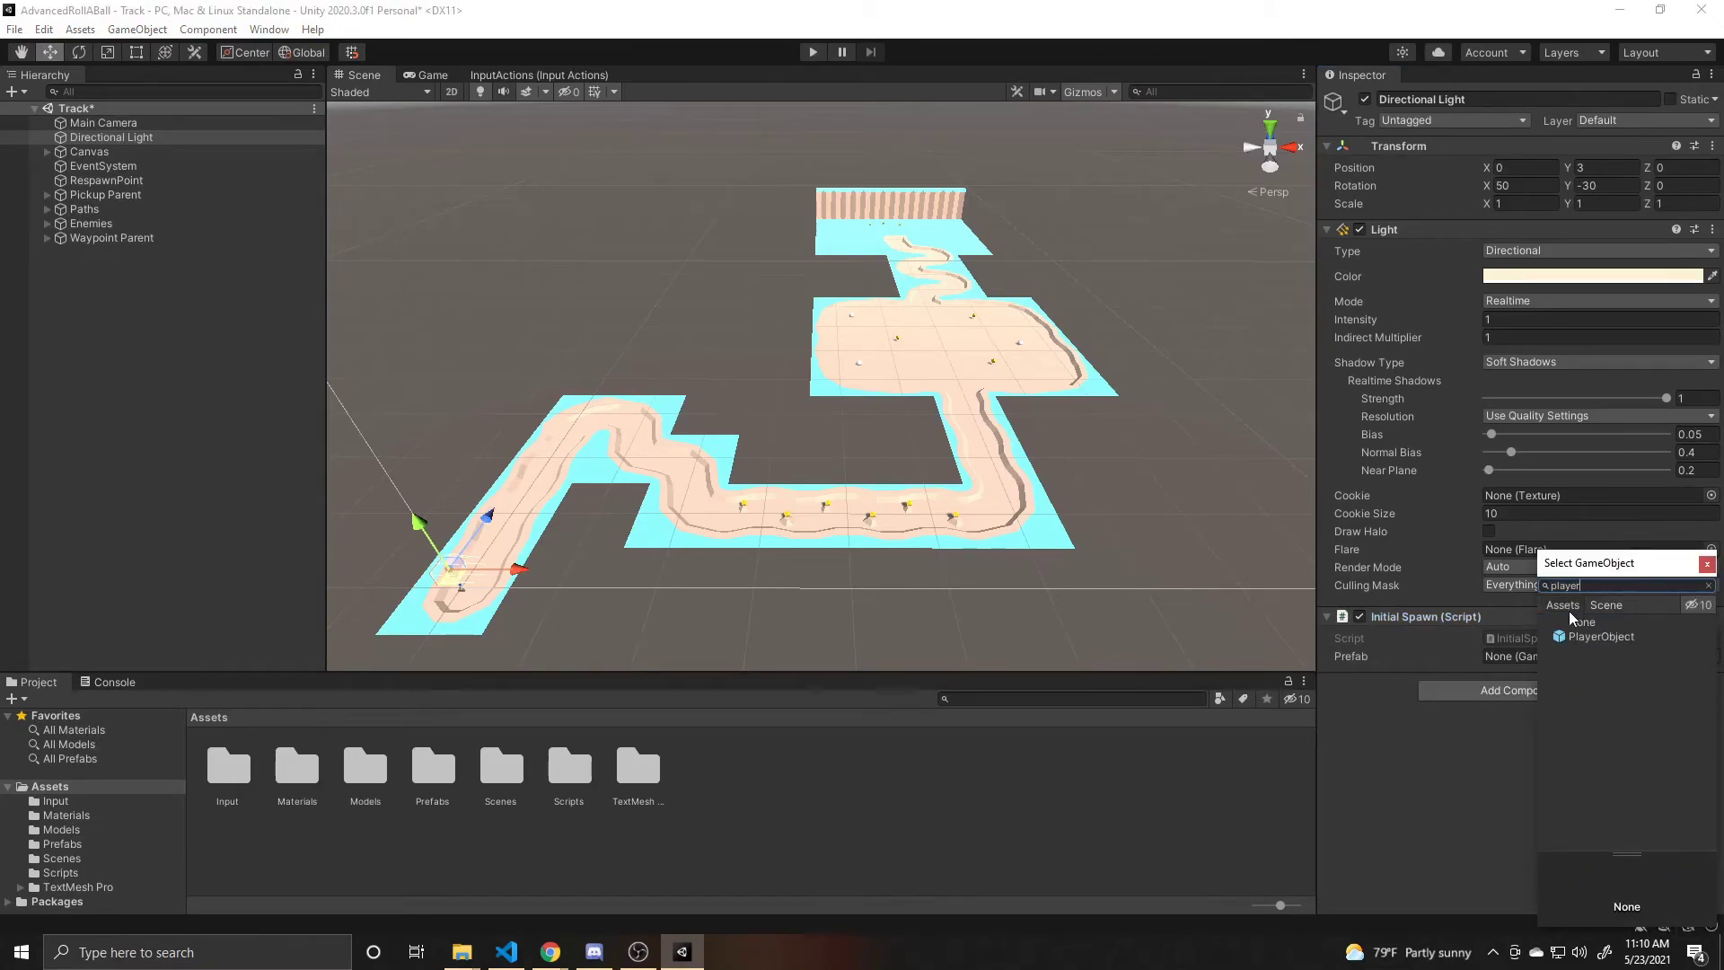
left_click(1580, 637)
left_click(1580, 639)
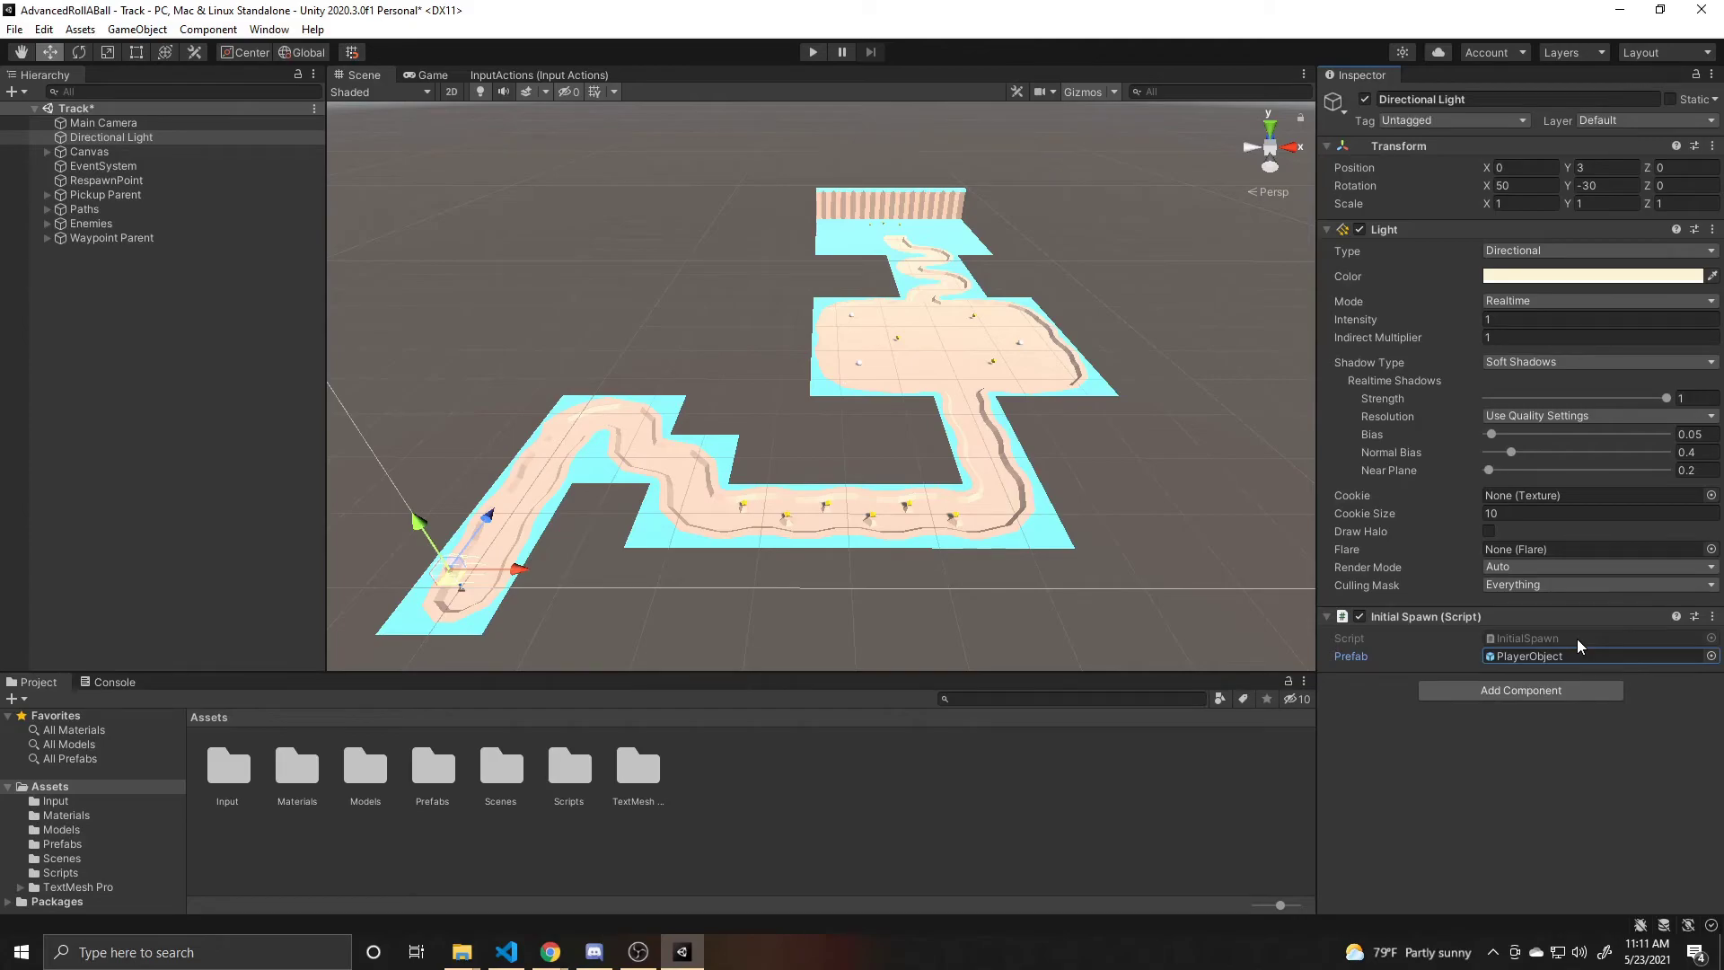
key("ctrl+s")
left_click(812, 54)
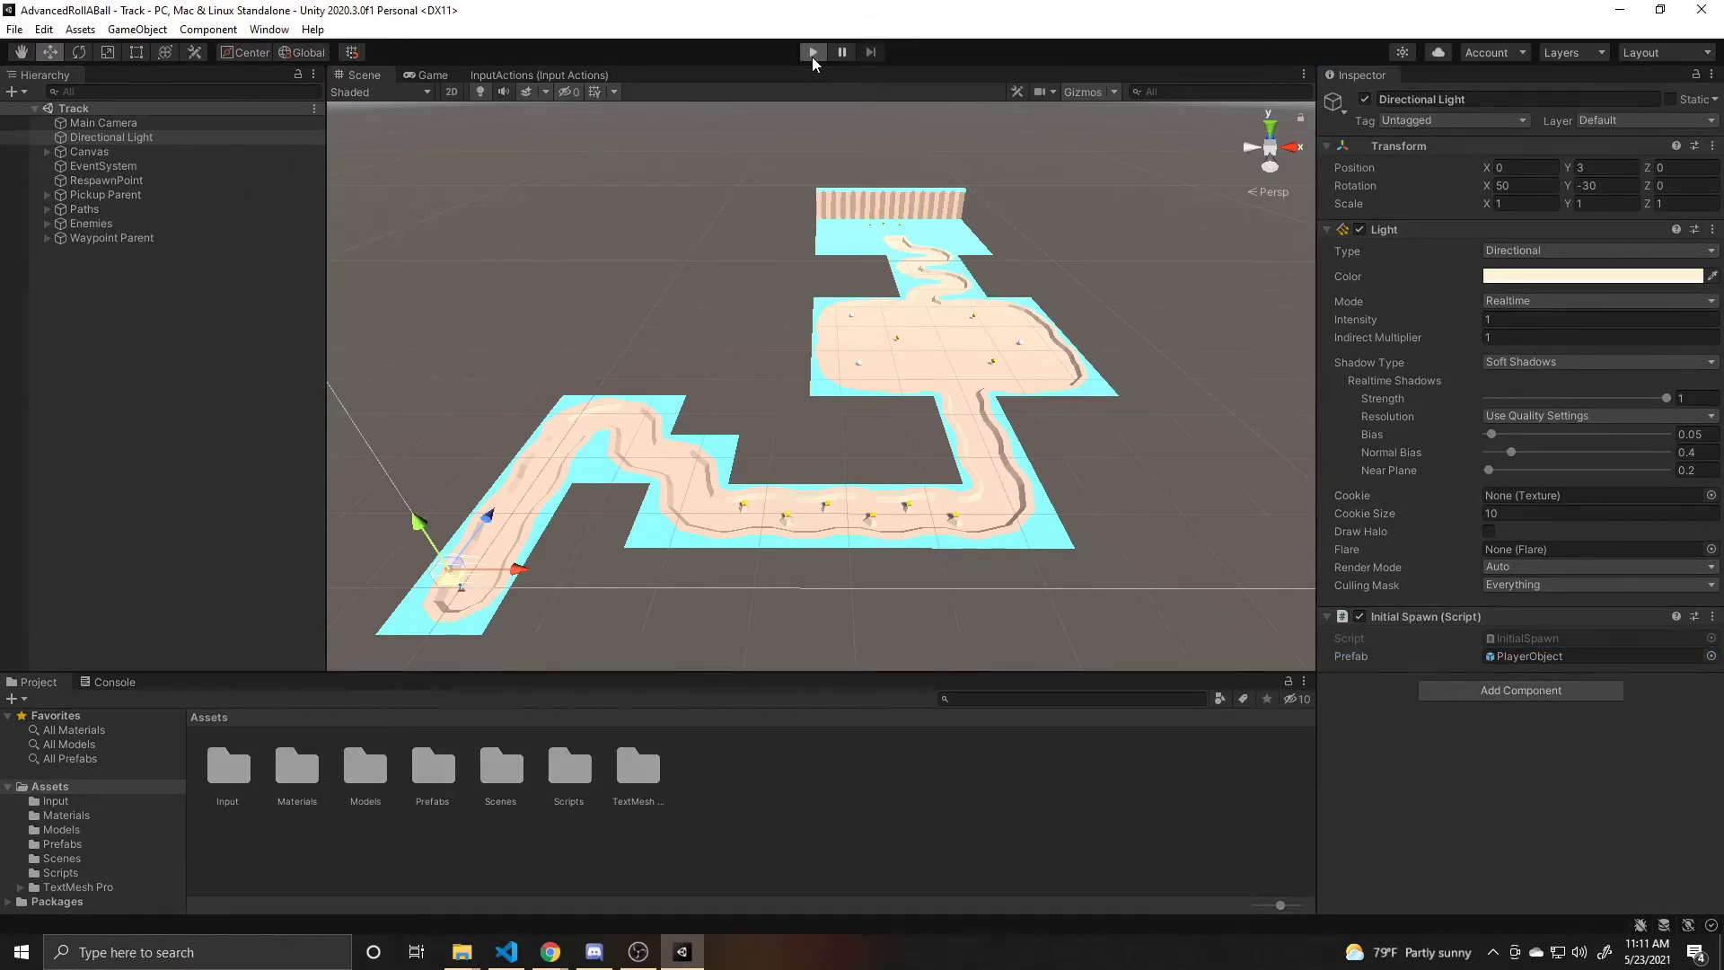
Roll both players' balls along the track with W and Up until one reaches Count: 5
key("w")
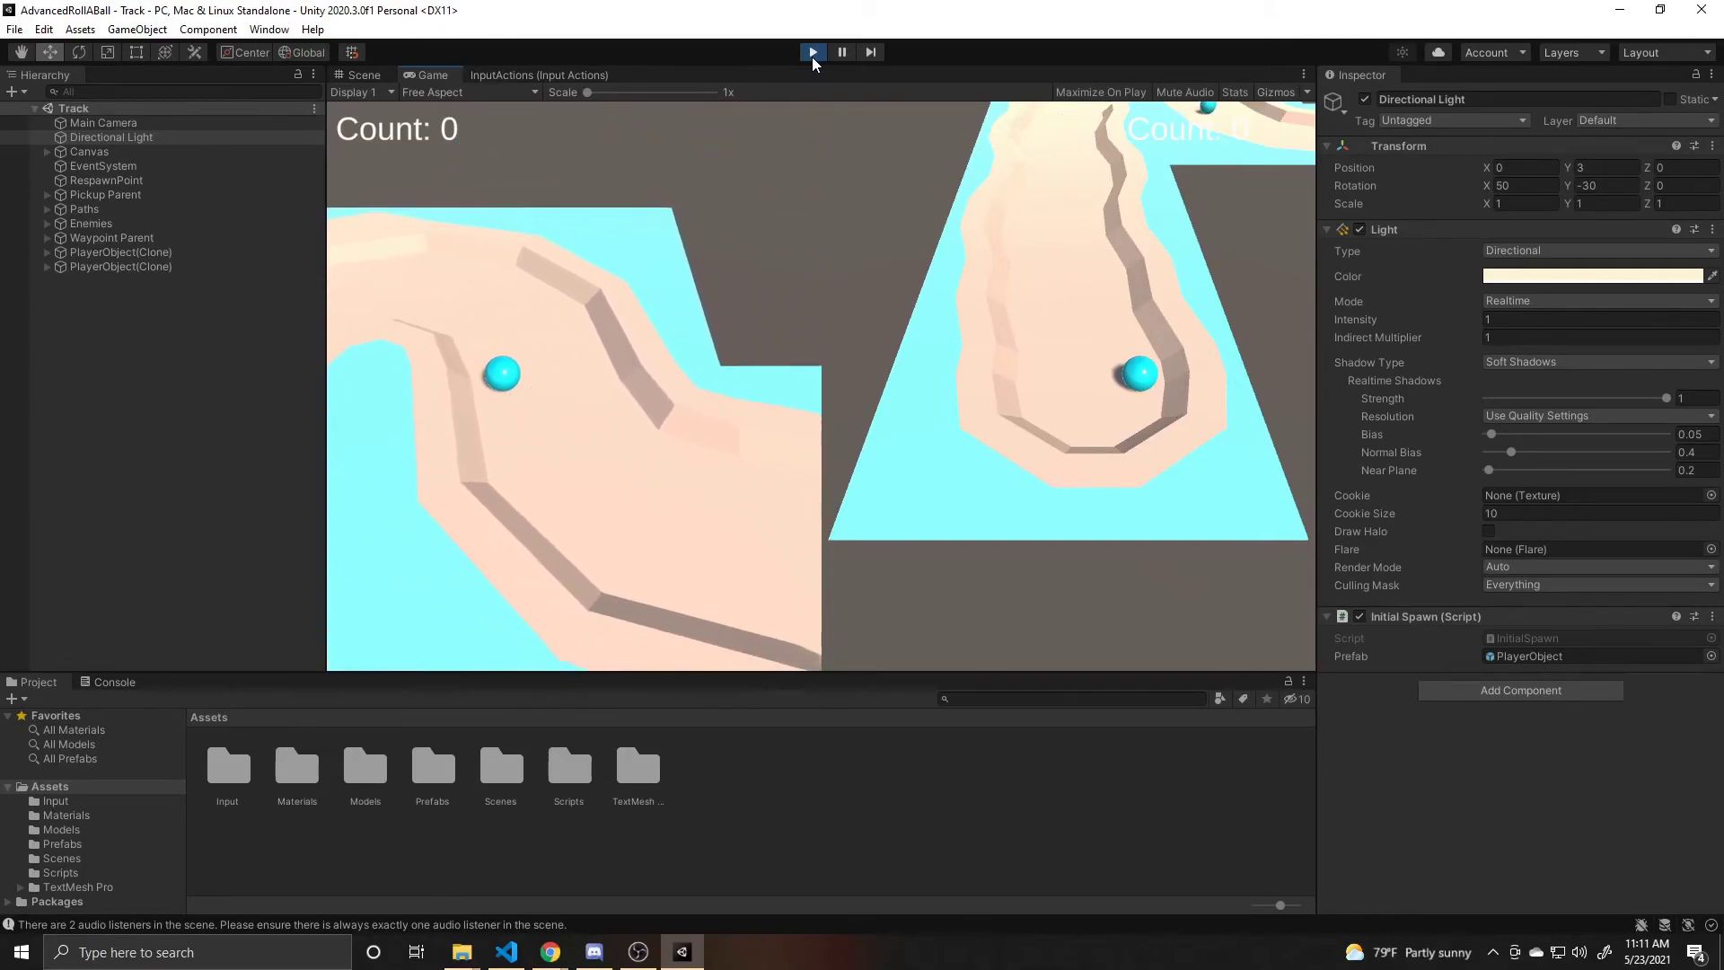
key("Up")
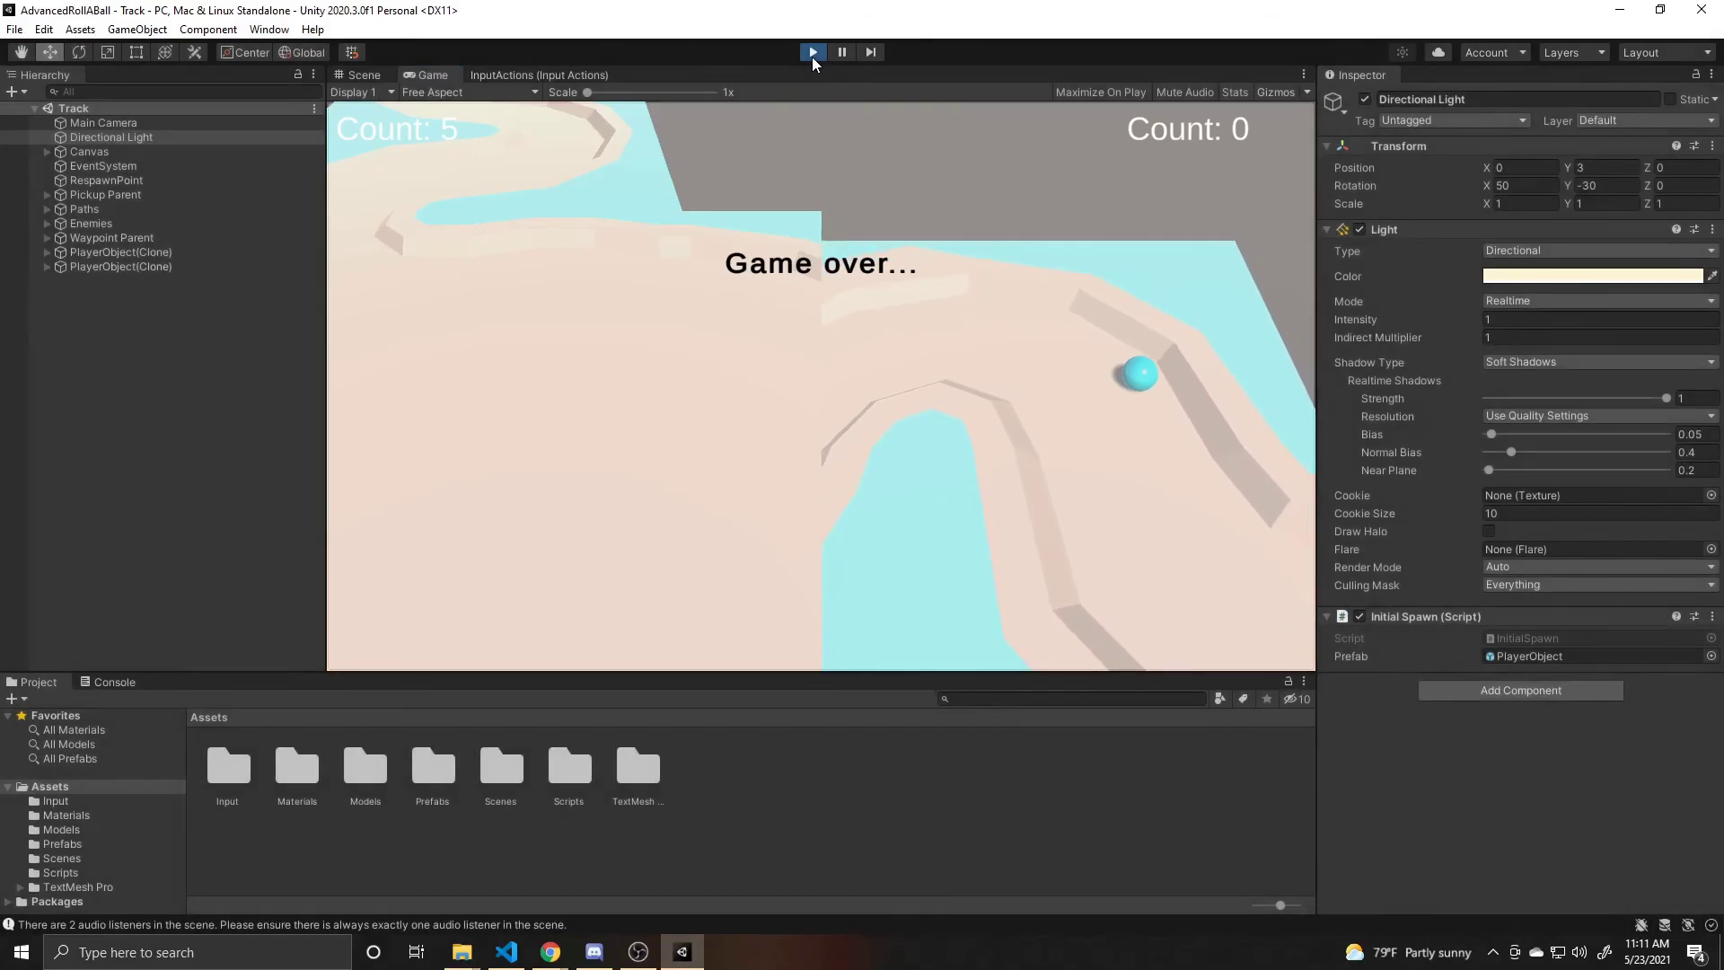
Stop Play mode and start it again so both players respawn with zero counts
left_click(813, 54)
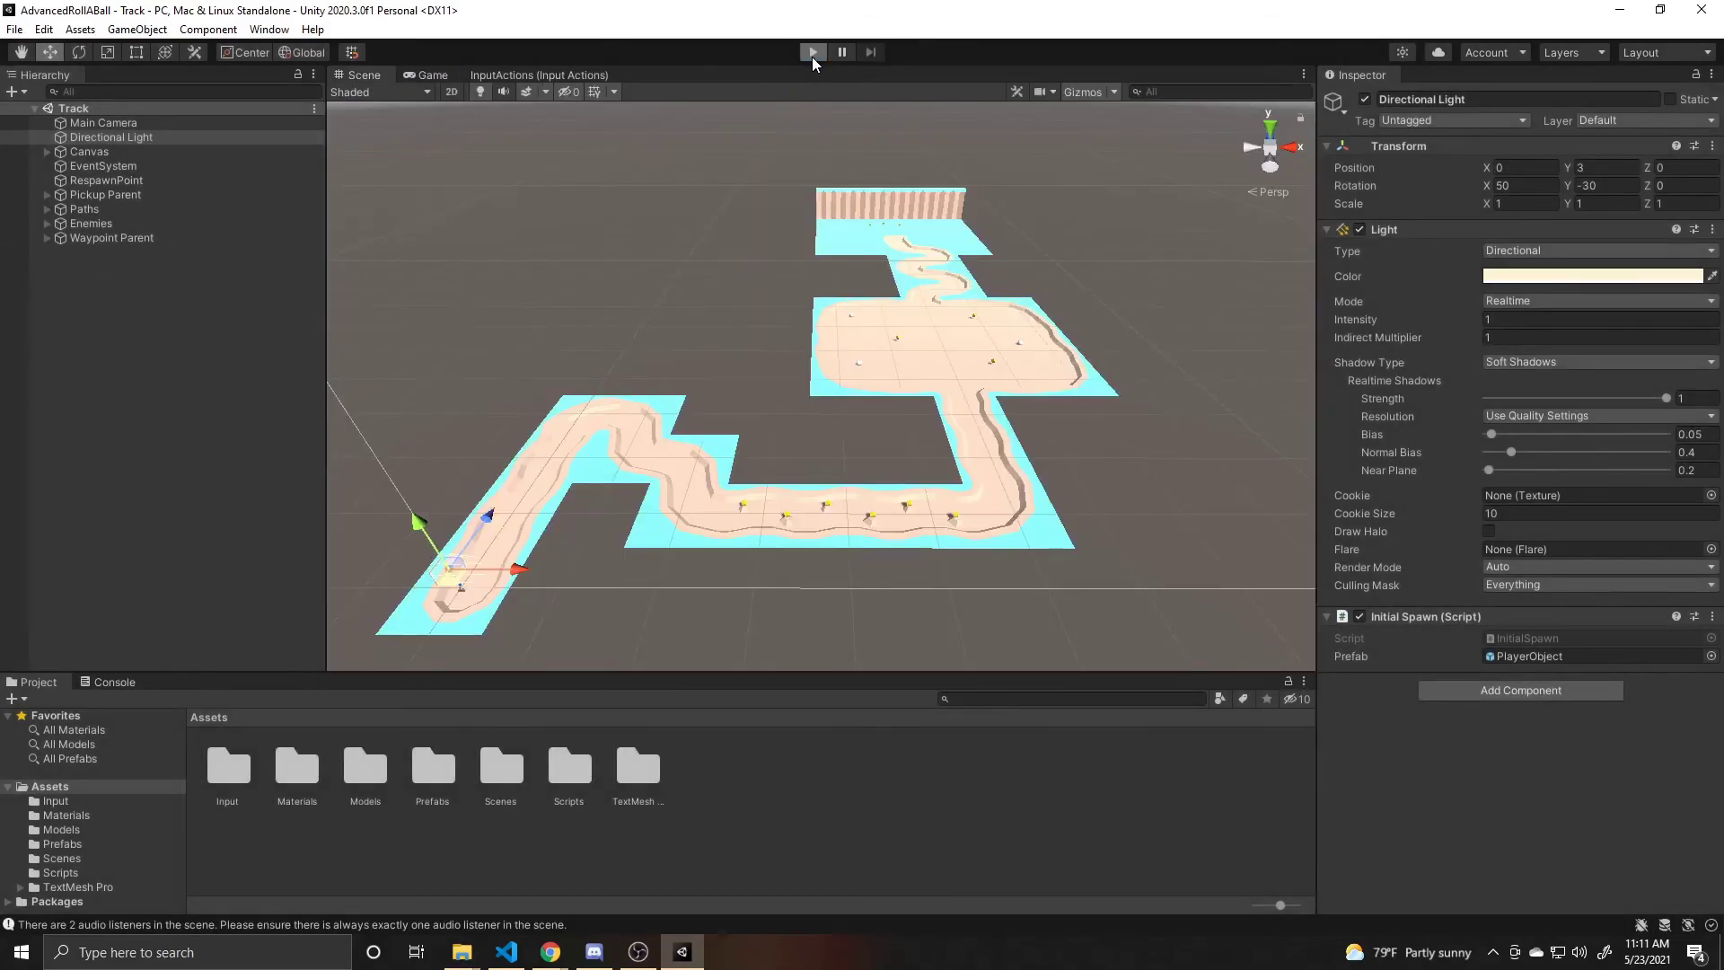
left_click(812, 54)
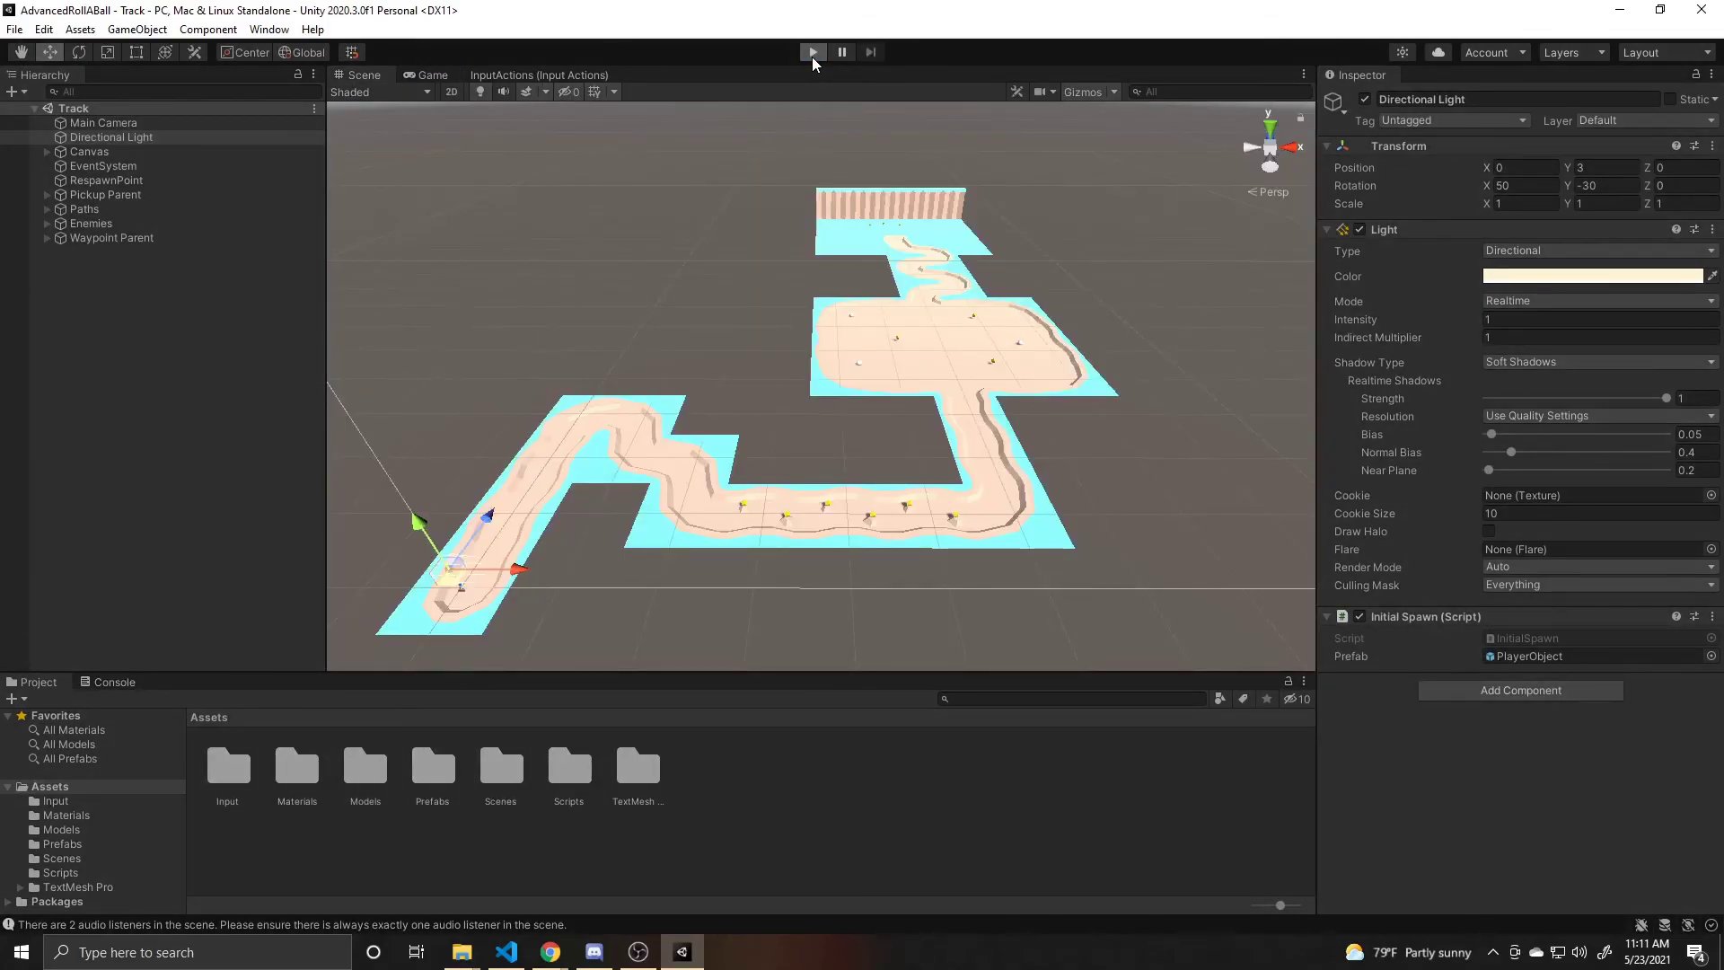